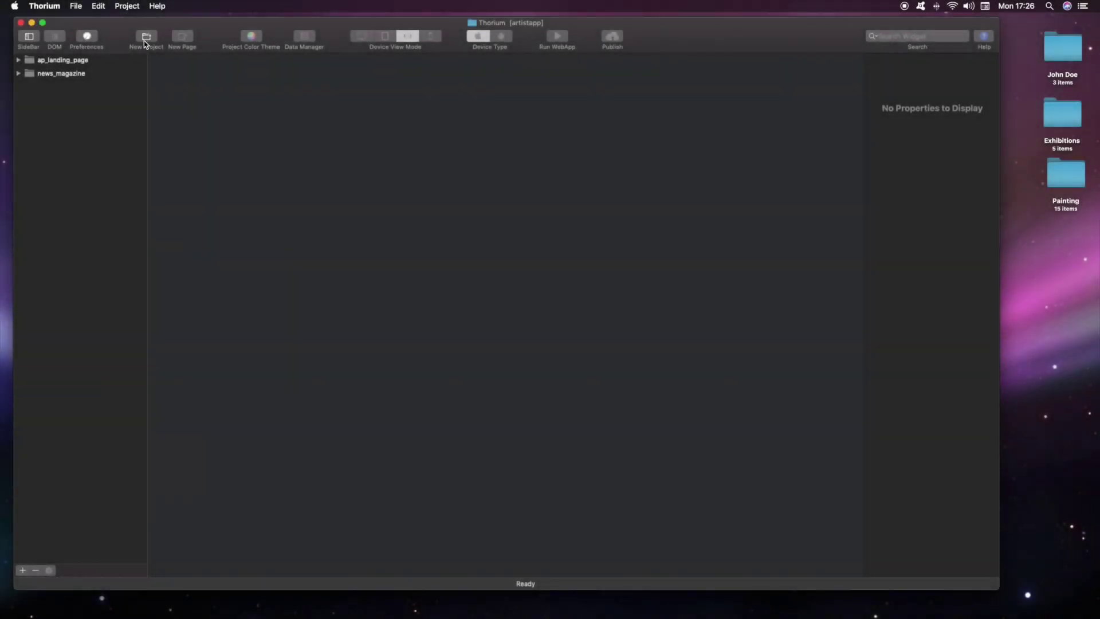
# Step: Create the artistapp WebApp With Database project from the WebApp (Navbar + Toolbar) template
pyautogui.click(144, 38)
pyautogui.click(590, 70)
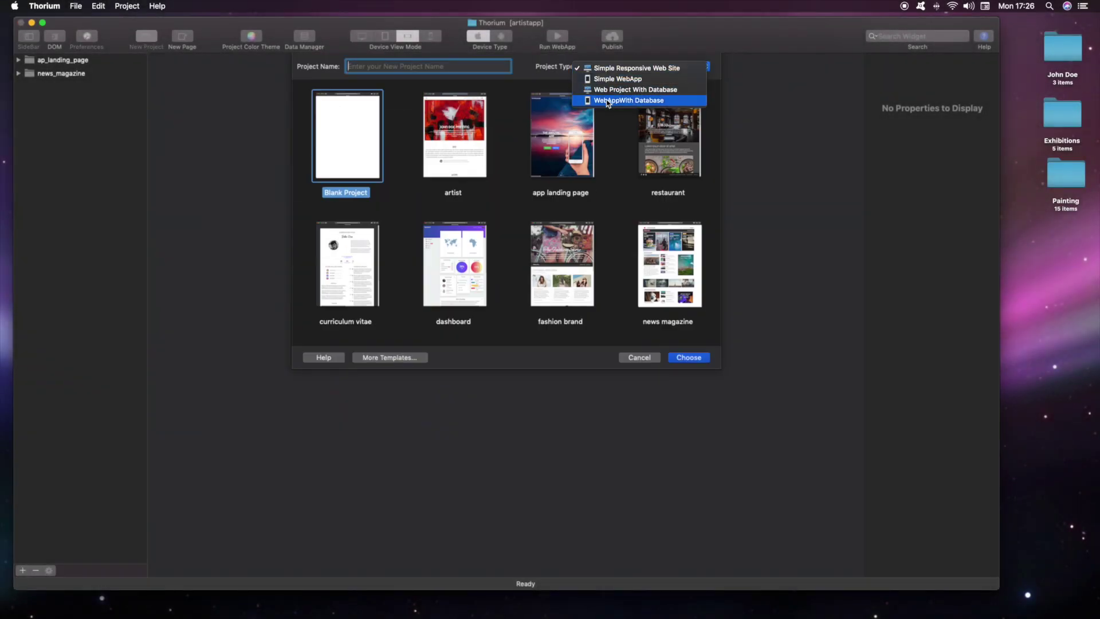
pyautogui.click(607, 101)
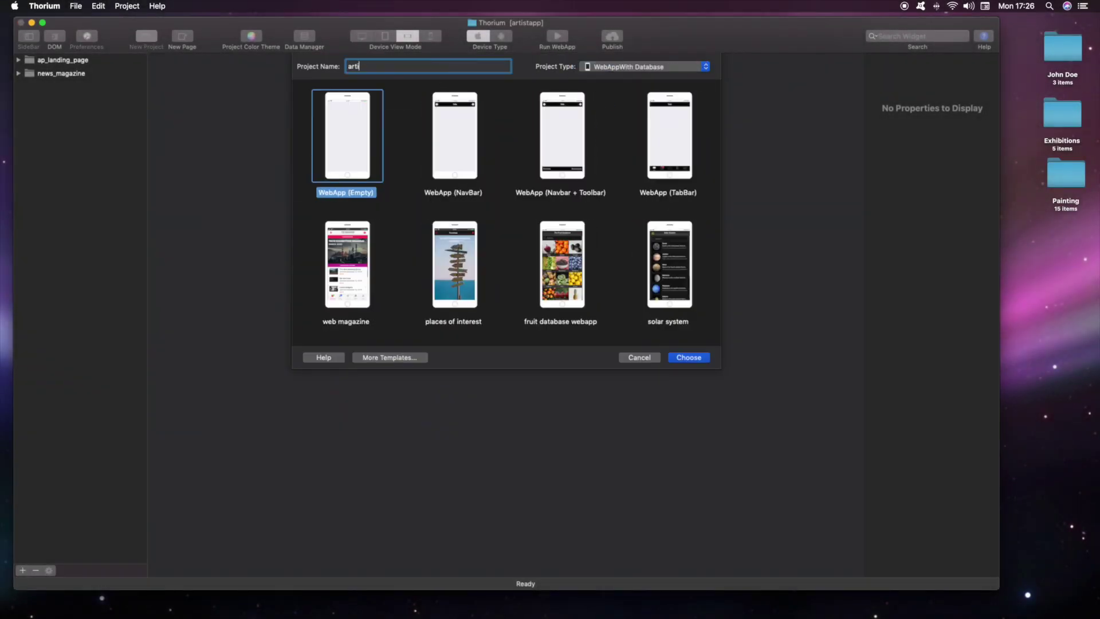
pyautogui.click(544, 134)
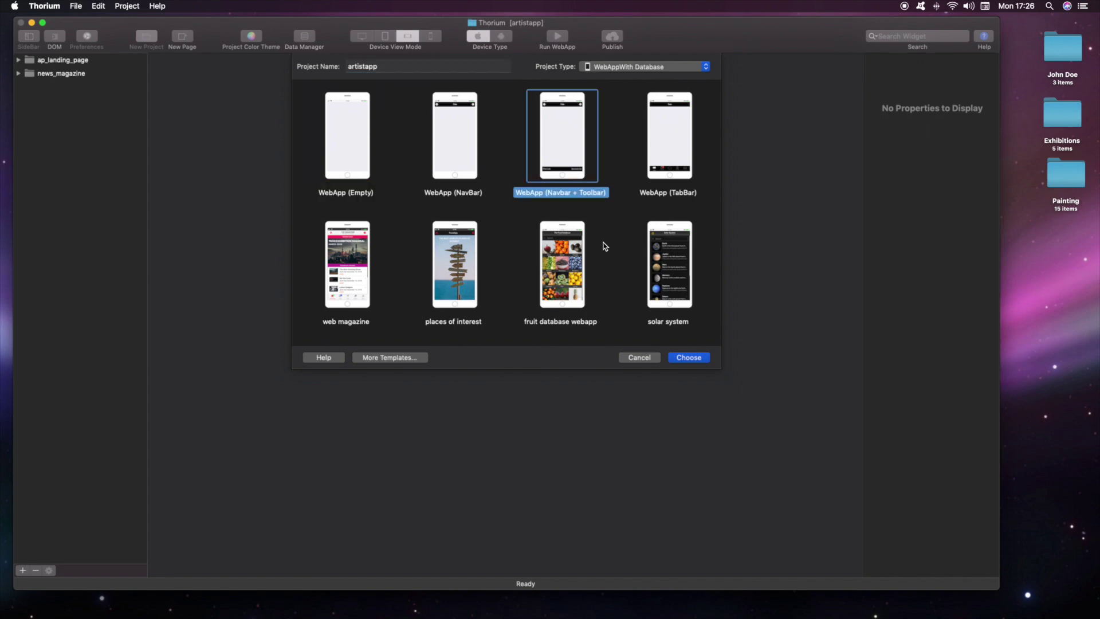
pyautogui.click(695, 358)
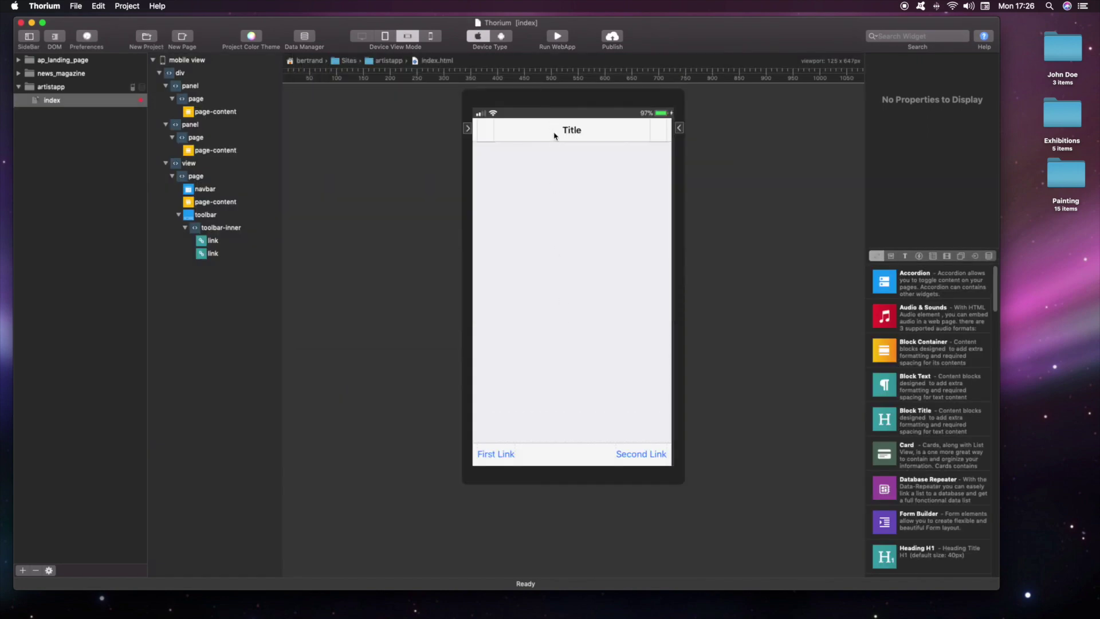
pyautogui.doubleClick(555, 136)
pyautogui.click(501, 36)
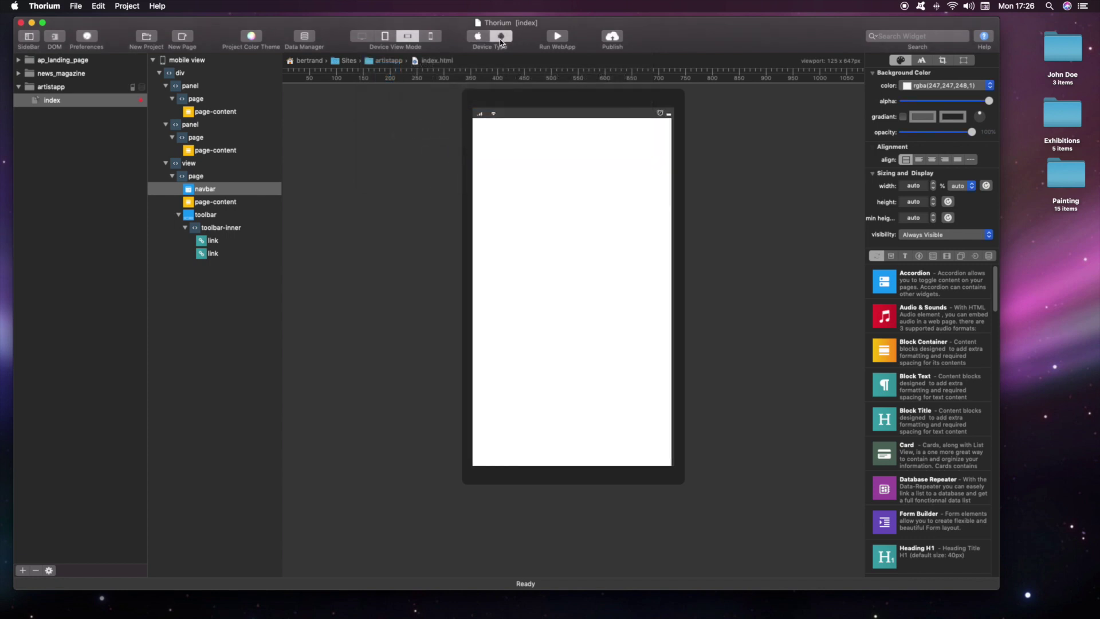
# Step: Set the project colour theme to pink and apply it
pyautogui.click(251, 37)
pyautogui.click(488, 123)
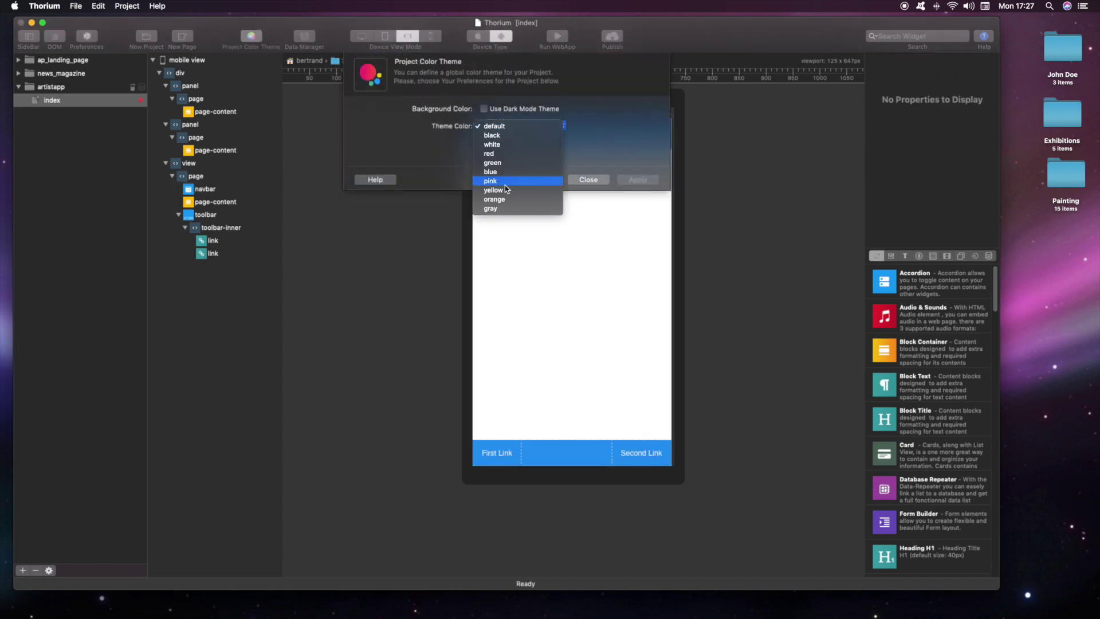
pyautogui.click(504, 184)
pyautogui.click(630, 183)
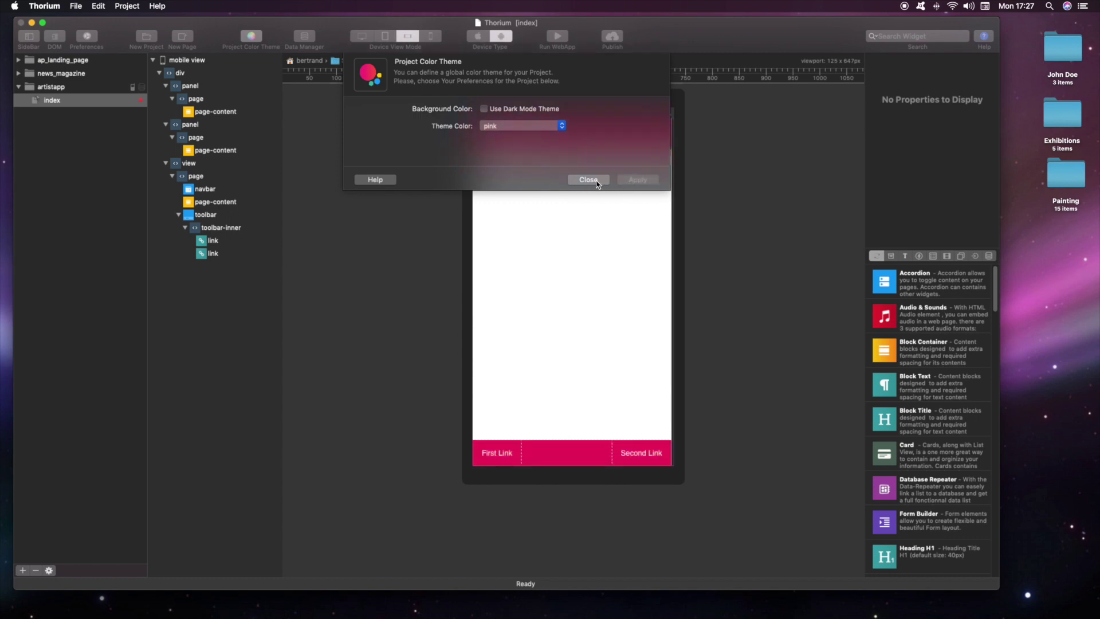
pyautogui.click(588, 180)
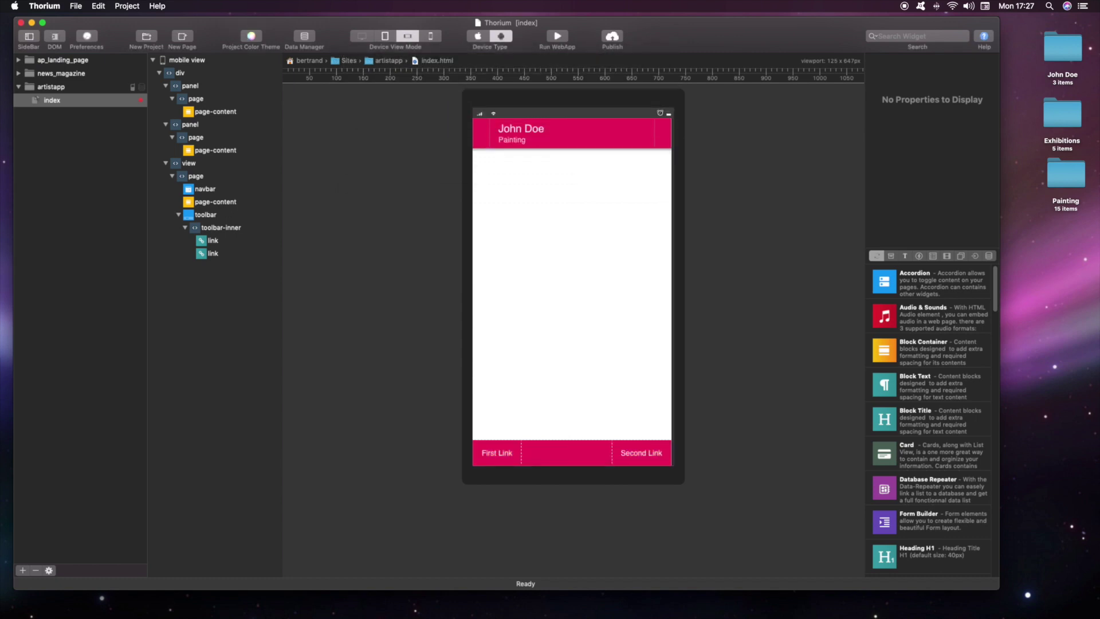
# Step: Place an icon in the navbar's left slot using the f7 info round fill glyph
pyautogui.click(919, 255)
pyautogui.moveTo(884, 316); pyautogui.dragTo(494, 140)
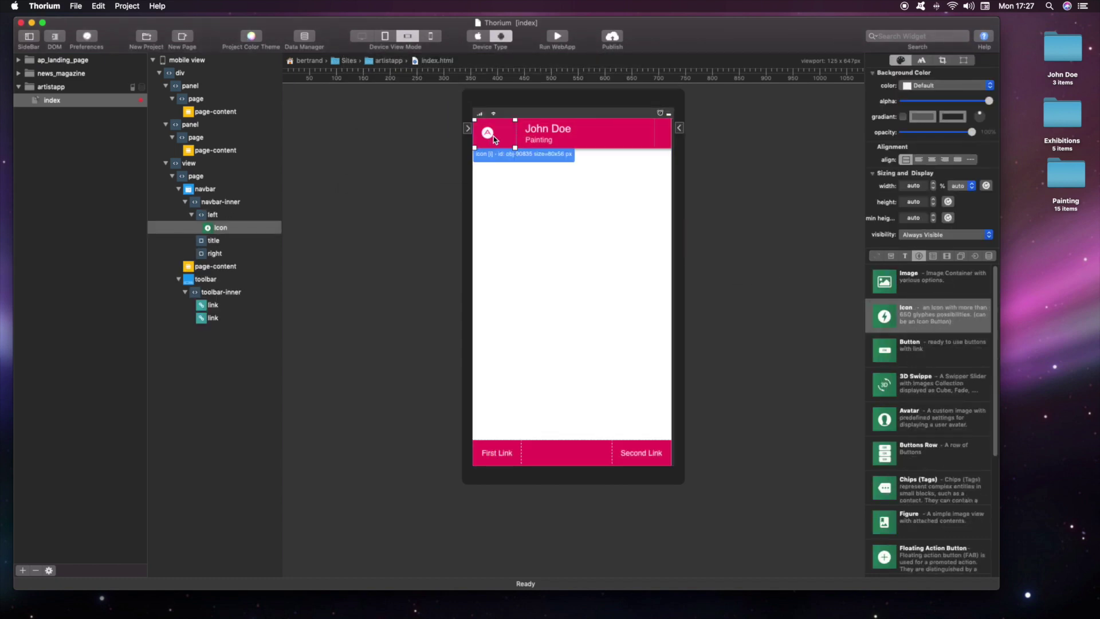
pyautogui.doubleClick(490, 136)
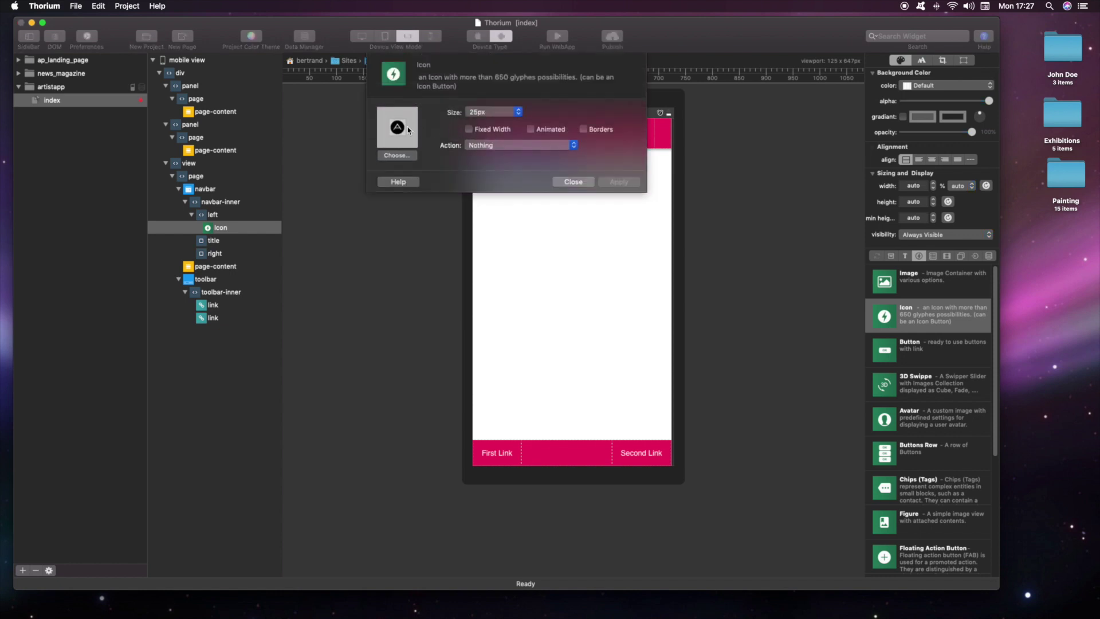
pyautogui.click(397, 155)
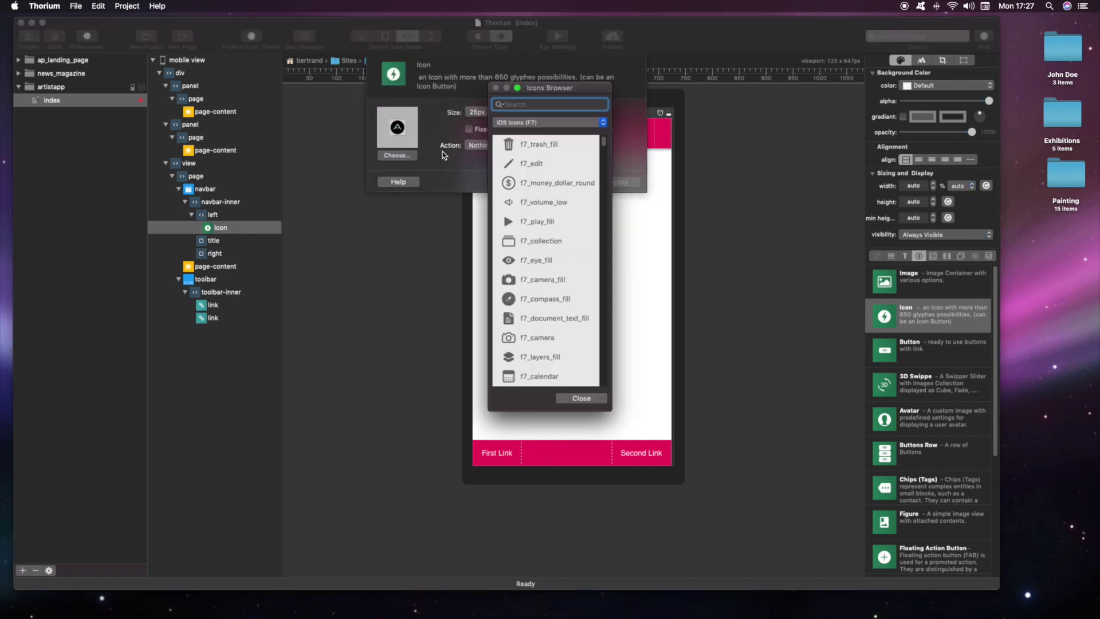
pyautogui.write('info')
pyautogui.click(523, 165)
pyautogui.doubleClick(523, 165)
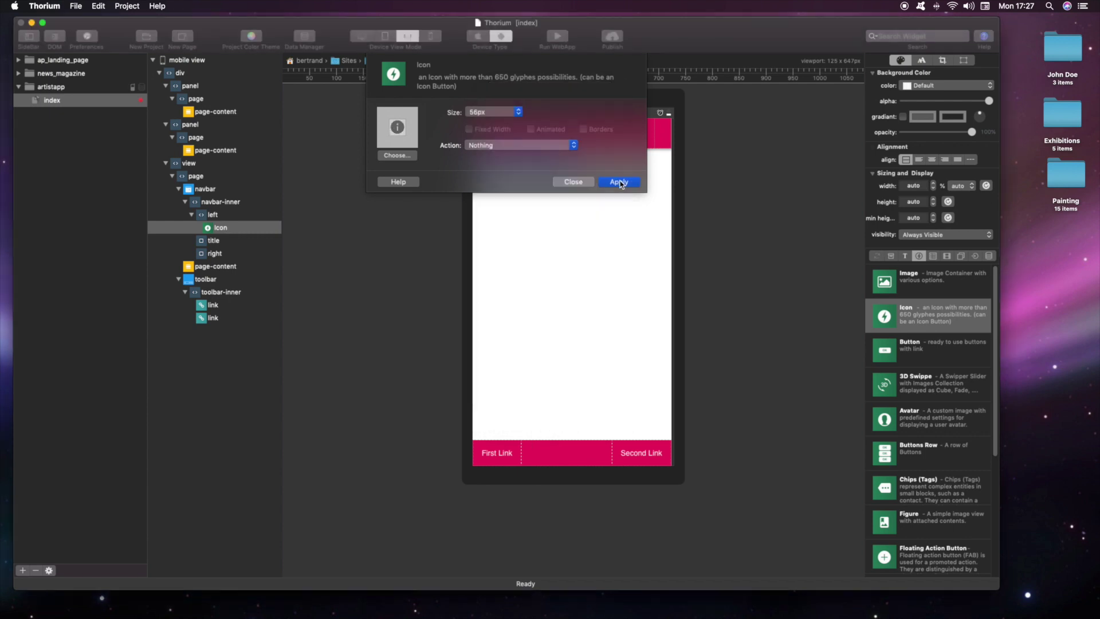
# Step: Set the info icon's tap action to Open Left Panel and apply
pyautogui.click(491, 150)
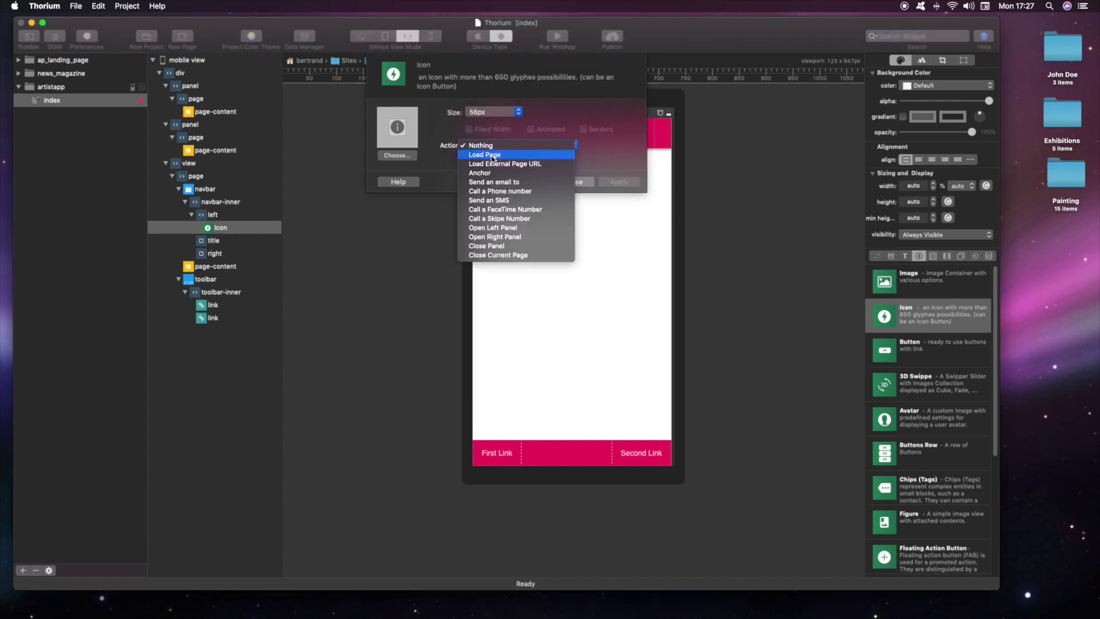
pyautogui.click(501, 226)
pyautogui.click(574, 182)
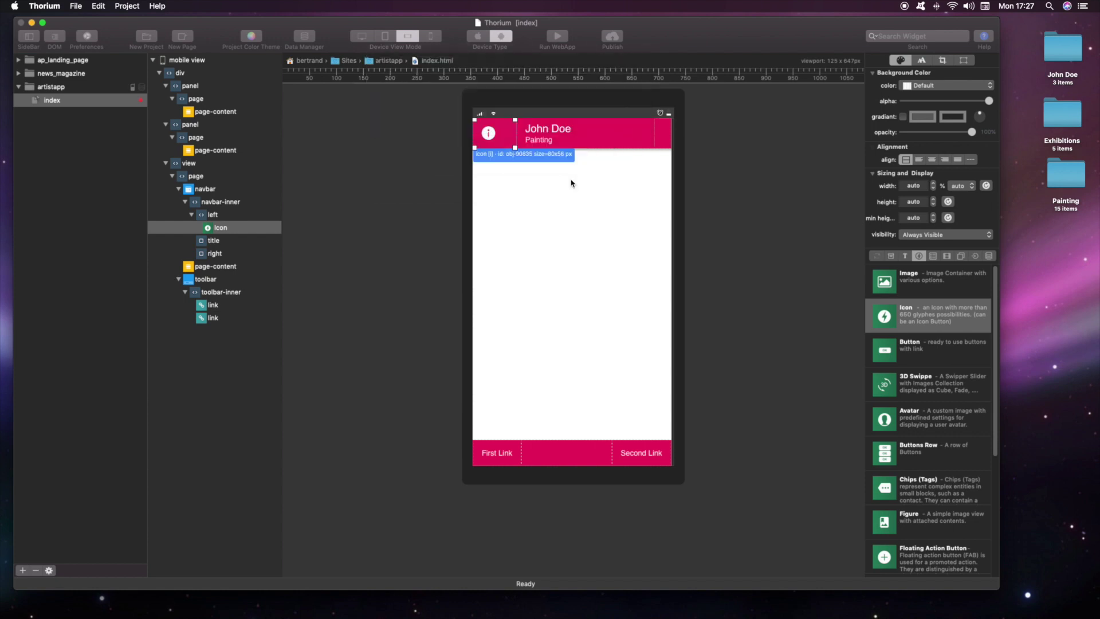
pyautogui.click(572, 179)
# Step: Give the left panel a bg-dark background with a block container and H2 heading 'John Doe'
pyautogui.click(948, 85)
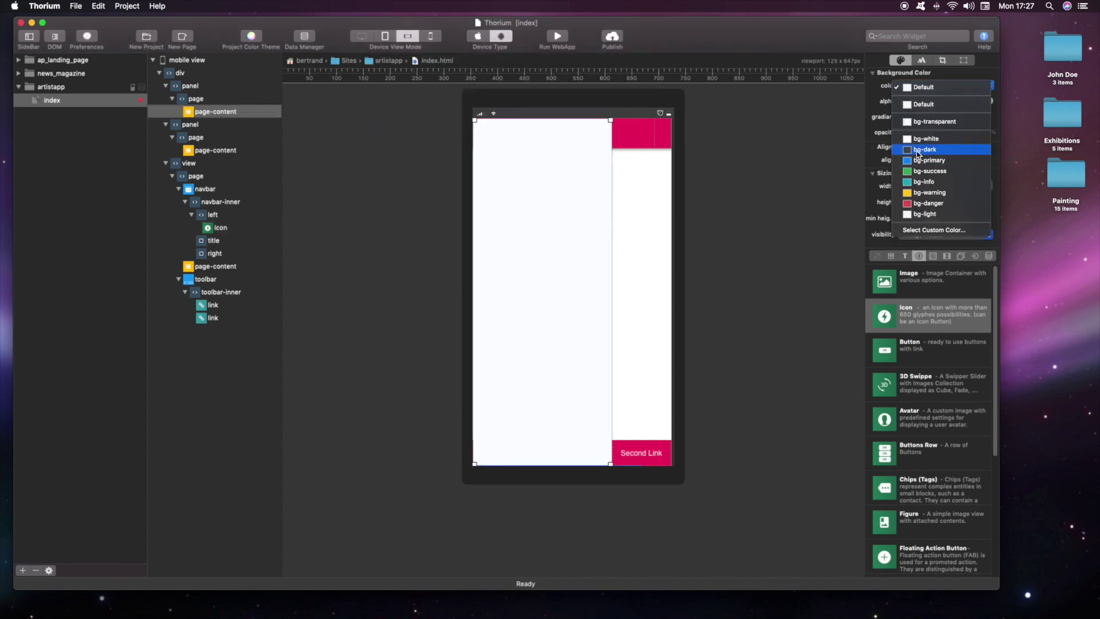
pyautogui.click(917, 150)
pyautogui.click(891, 255)
pyautogui.moveTo(884, 281); pyautogui.dragTo(544, 137)
pyautogui.click(905, 255)
pyautogui.moveTo(885, 384); pyautogui.dragTo(512, 147)
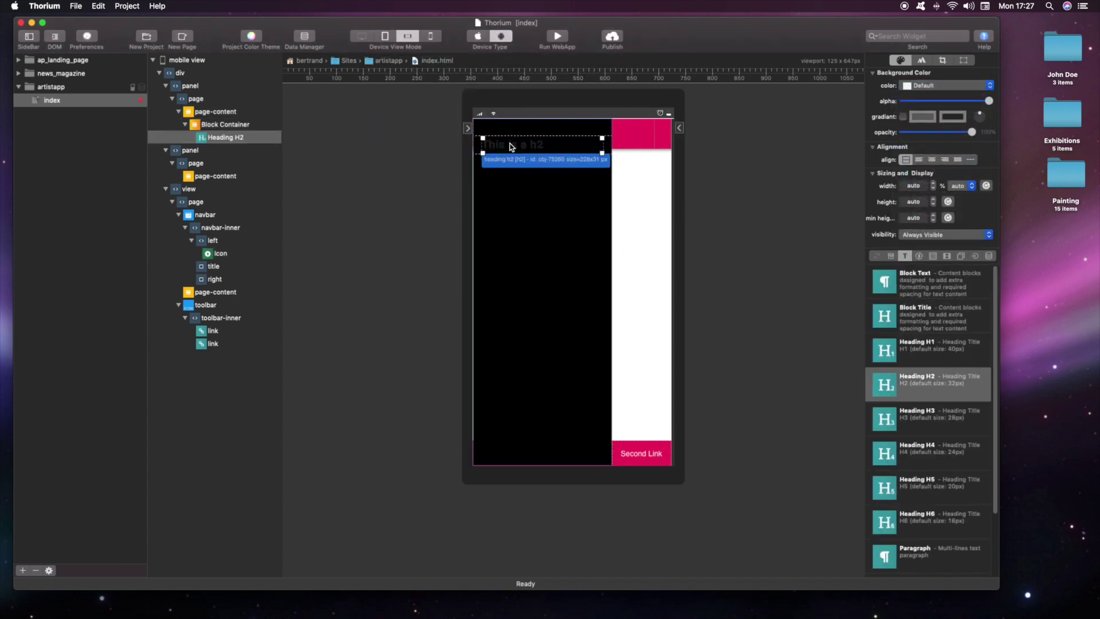
pyautogui.doubleClick(512, 147)
pyautogui.write('John Doe')
pyautogui.click(612, 236)
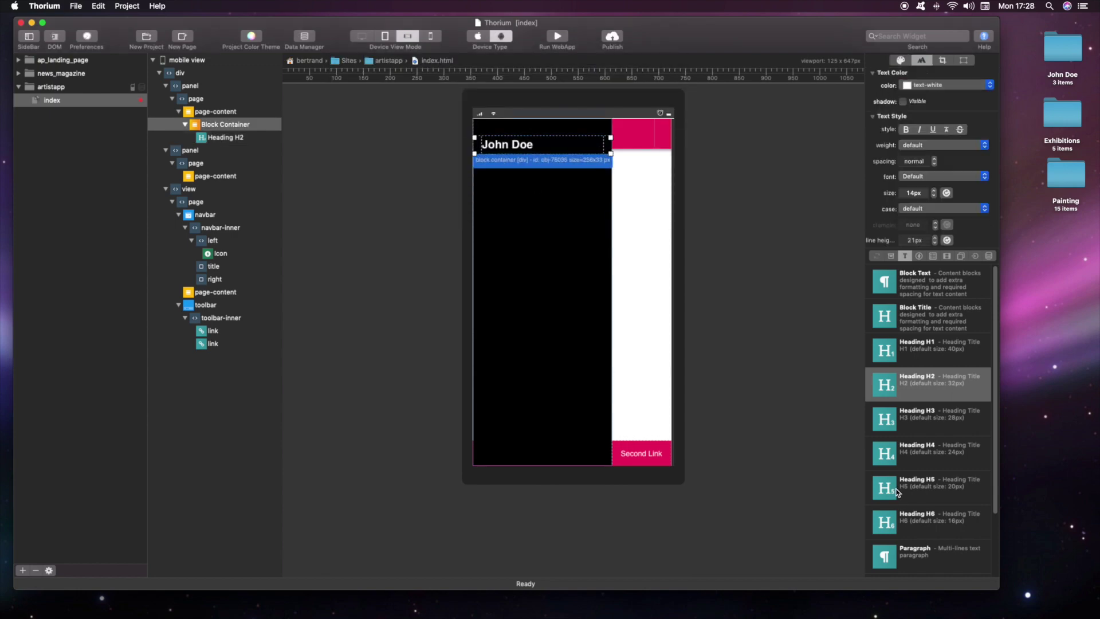
# Step: Add a paragraph of Lorem Ipsum placeholder text under the heading
pyautogui.moveTo(884, 556); pyautogui.dragTo(512, 163)
pyautogui.doubleClick(511, 166)
pyautogui.rightClick(364, 112)
pyautogui.click(390, 235)
pyautogui.click(612, 235)
# Step: Add a round avatar showing the John Doe portrait photo from Finder
pyautogui.click(919, 255)
pyautogui.moveTo(884, 419); pyautogui.dragTo(554, 183)
pyautogui.doubleClick(1059, 59)
pyautogui.moveTo(802, 366); pyautogui.dragTo(379, 192)
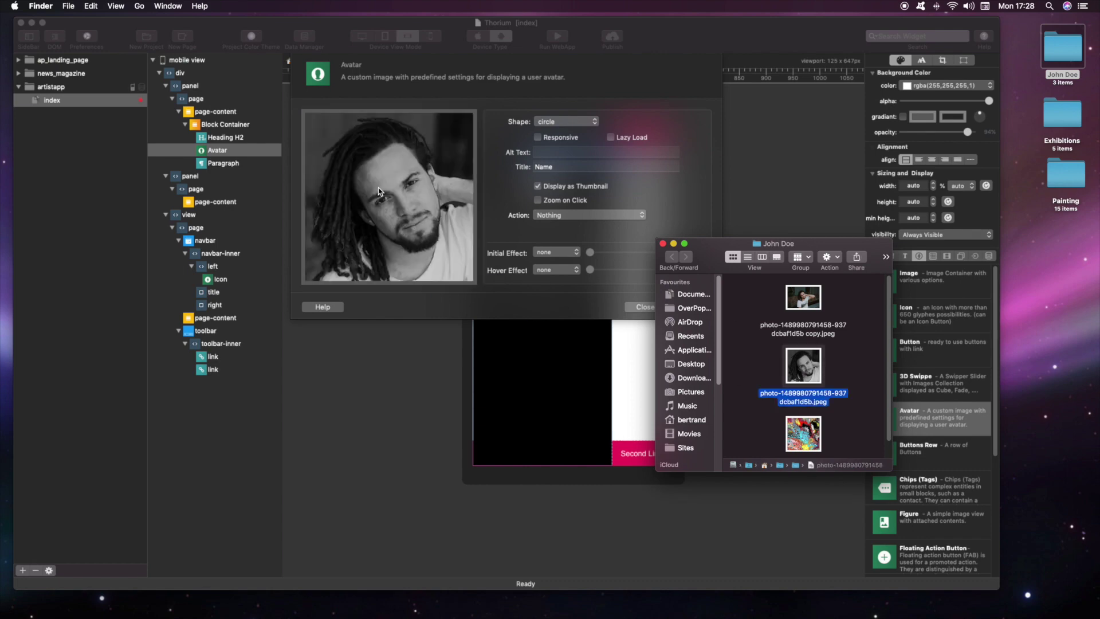
pyautogui.click(565, 189)
pyautogui.click(644, 306)
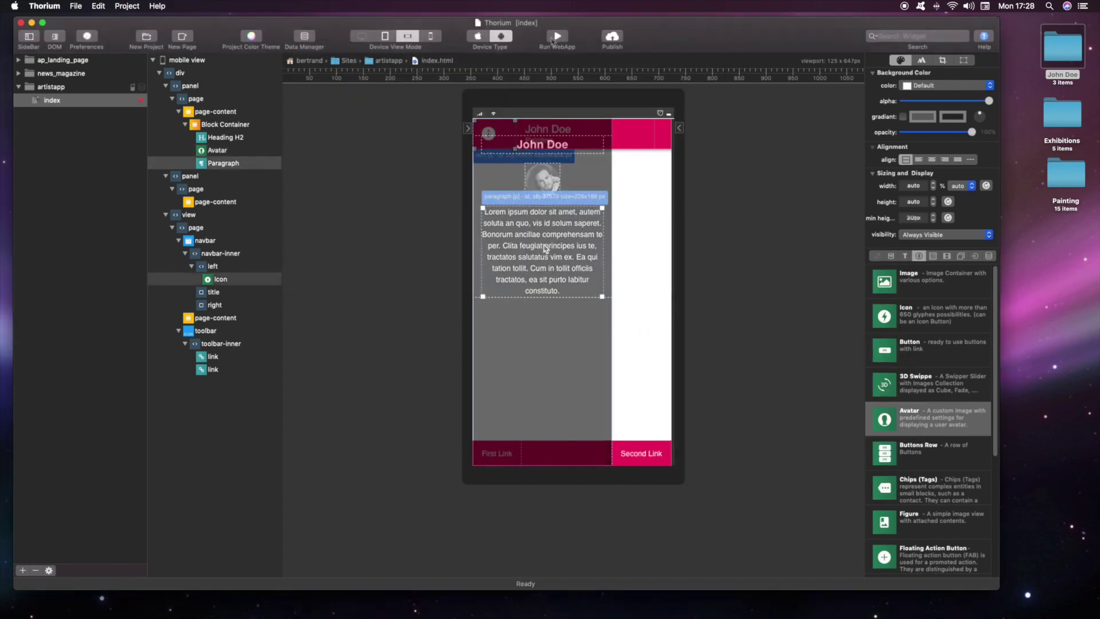
# Step: Run the web app in the simulator and test opening and closing the side drawer
pyautogui.click(556, 38)
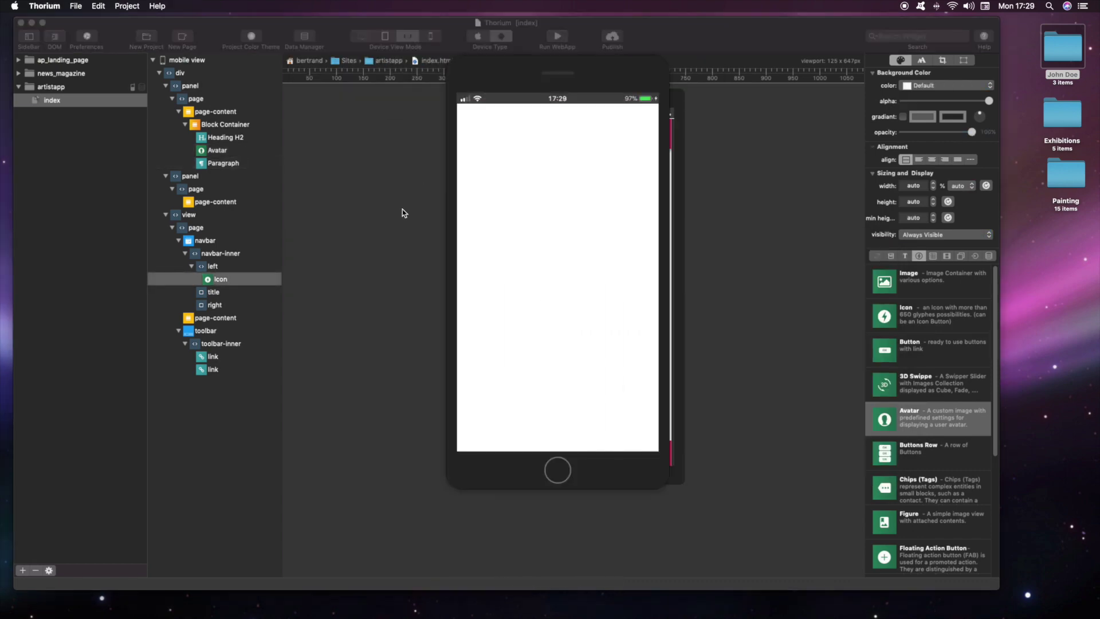
pyautogui.moveTo(529, 75); pyautogui.dragTo(405, 103)
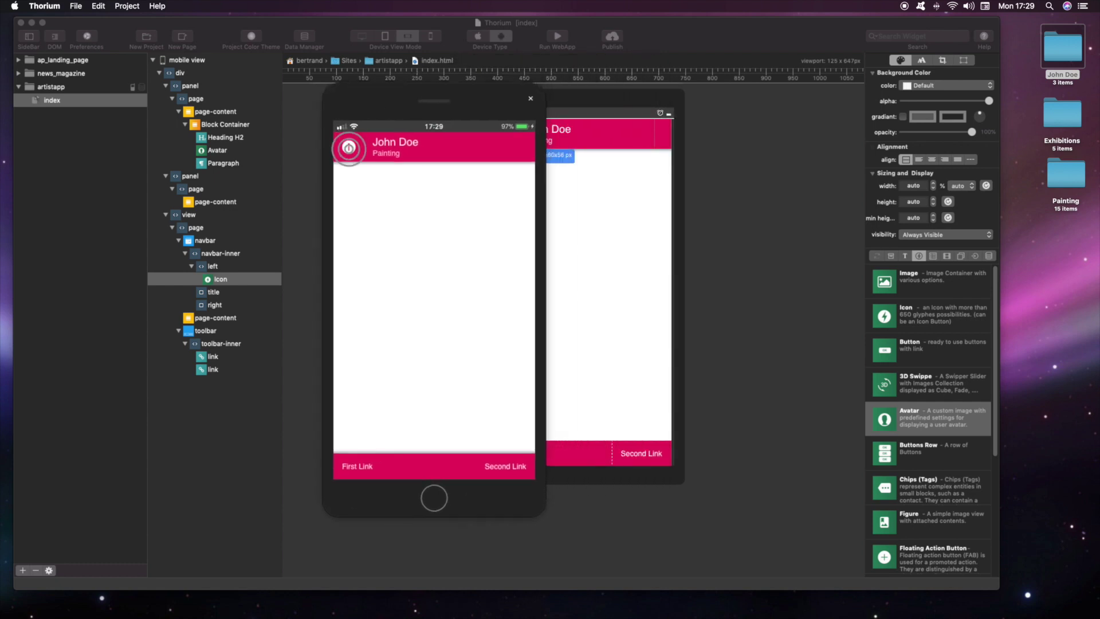
pyautogui.click(348, 151)
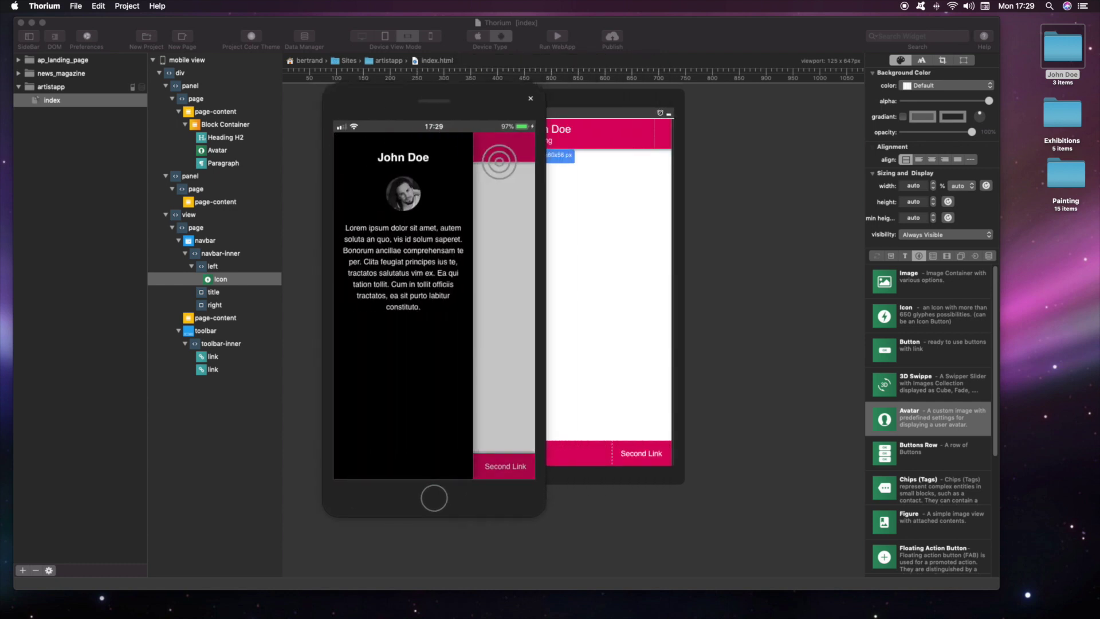
pyautogui.click(499, 162)
pyautogui.click(531, 98)
# Step: Set the Left Panel Breakpoint to 1000px in the WebApp Settings
pyautogui.click(51, 86)
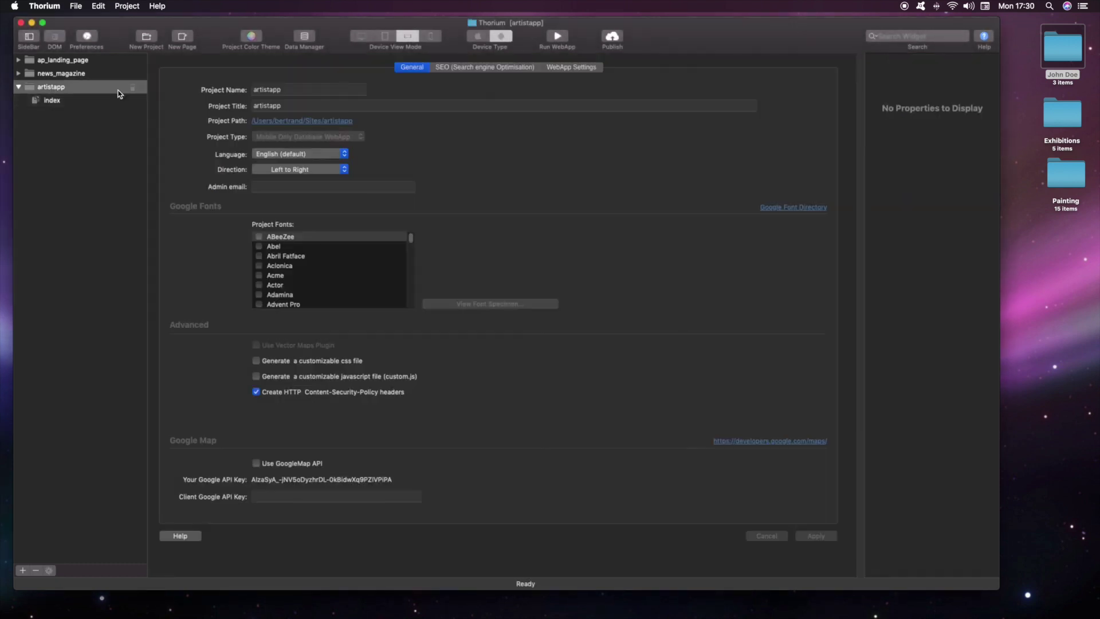
pyautogui.click(816, 536)
pyautogui.click(51, 99)
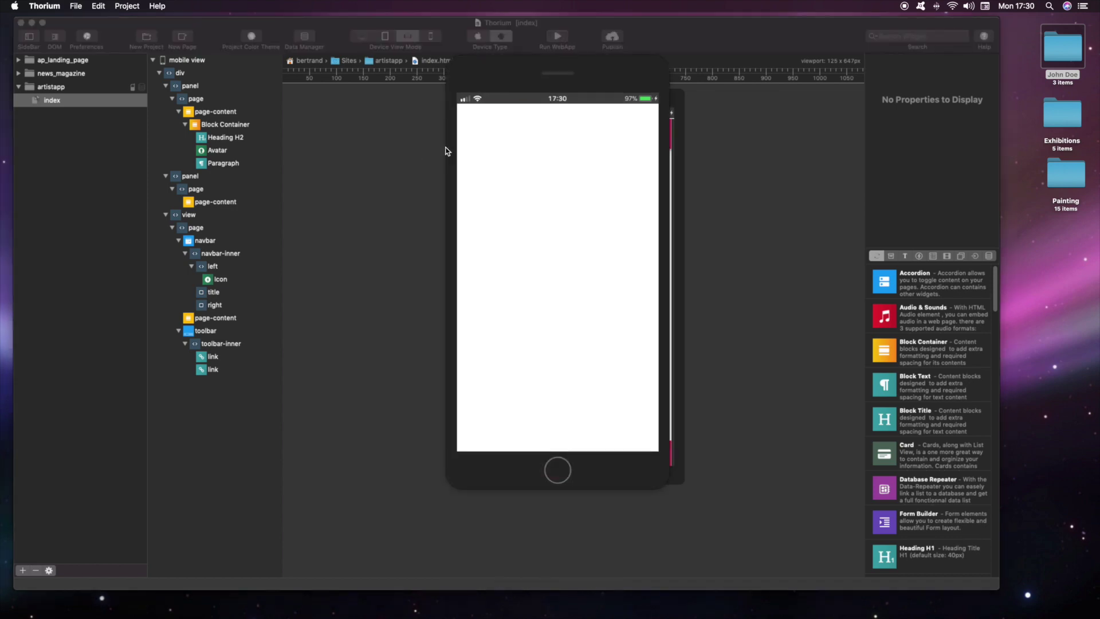
# Step: Switch the simulator device to an iPad
pyautogui.rightClick(309, 224)
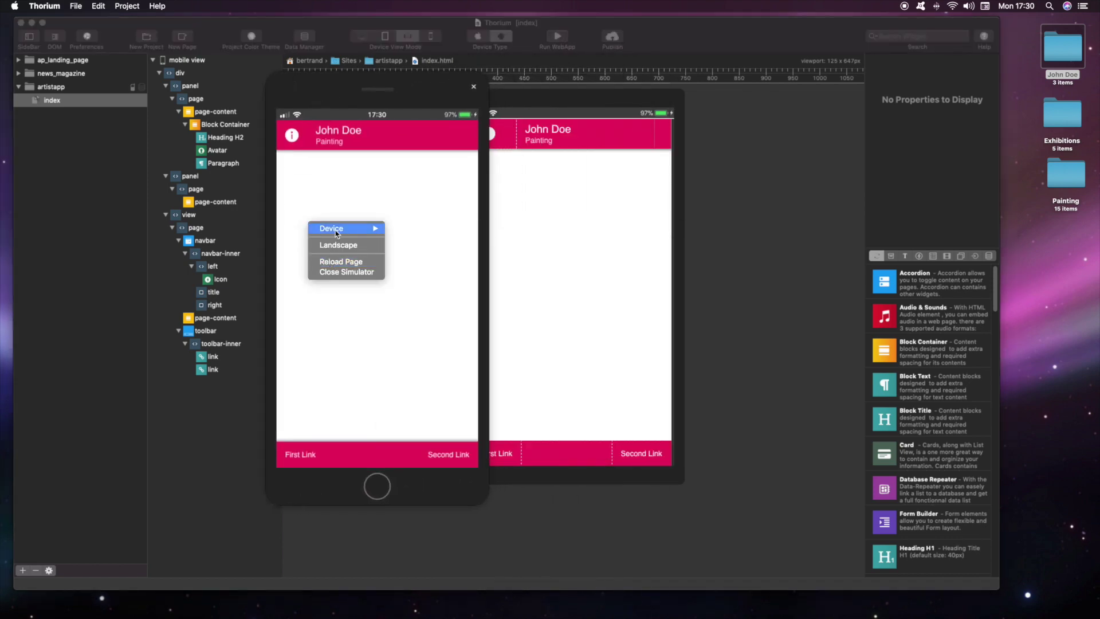
pyautogui.moveTo(343, 228)
pyautogui.click(452, 328)
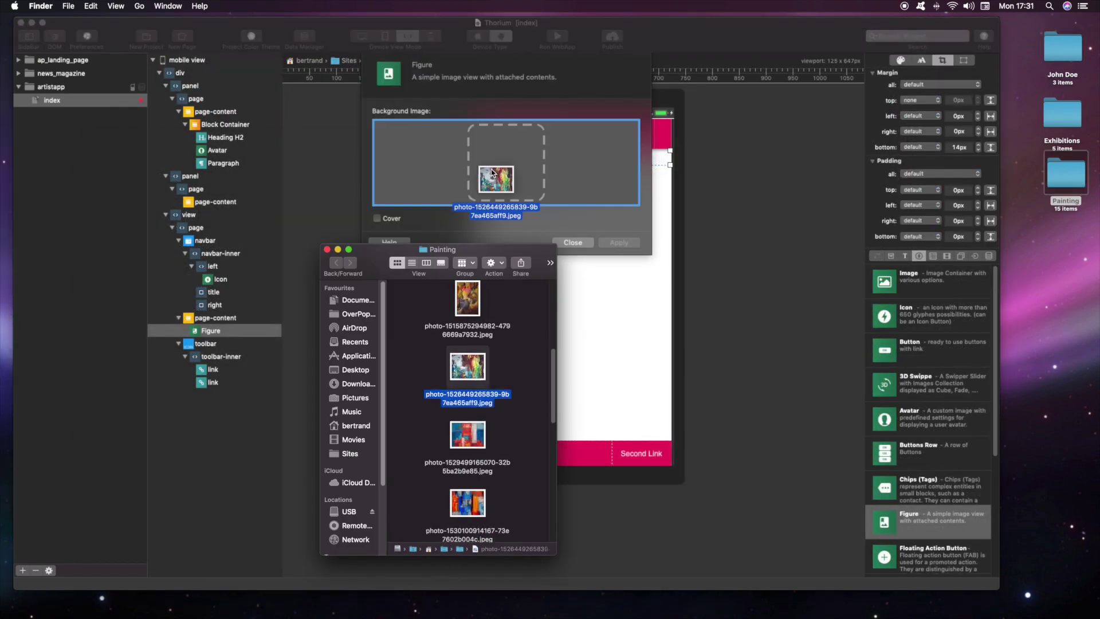
# Step: Use the painting photo as the figure background and add a horizontally centred flexbox
pyautogui.moveTo(498, 184); pyautogui.dragTo(499, 184)
pyautogui.click(625, 240)
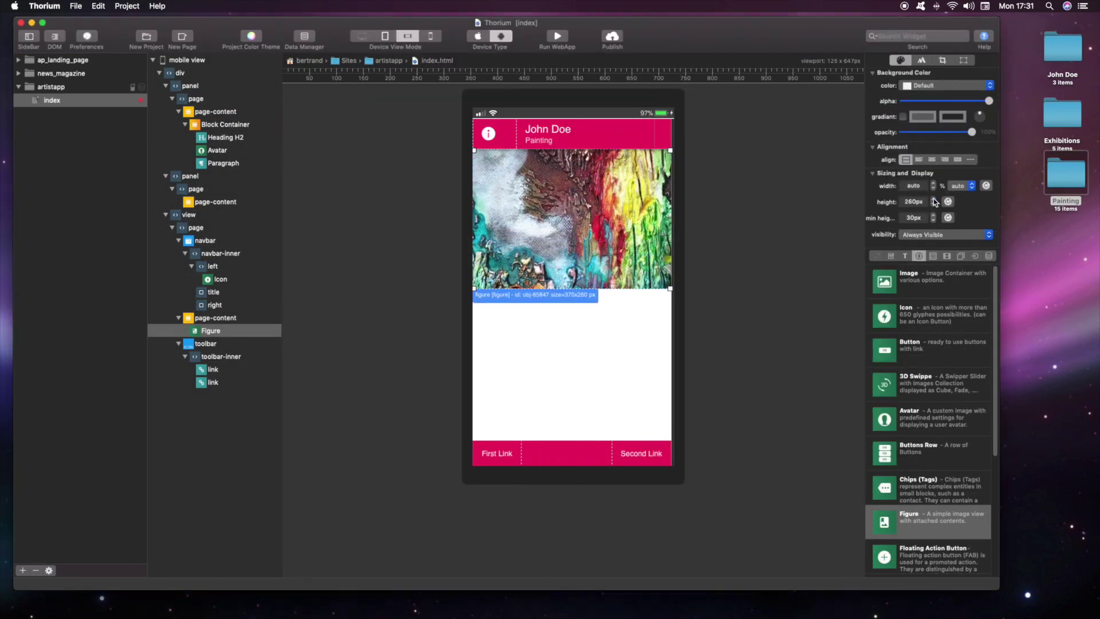
pyautogui.click(891, 256)
pyautogui.doubleClick(911, 350)
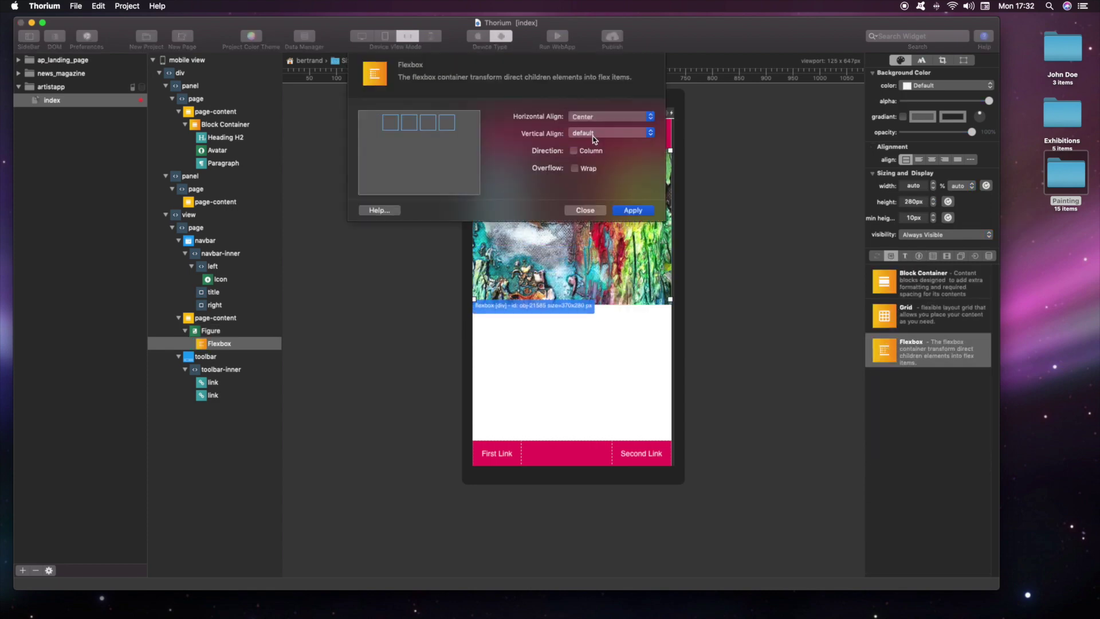
pyautogui.click(633, 210)
# Step: Add an H1 heading 'John Doe' with a translucent dark rgba background
pyautogui.click(904, 255)
pyautogui.doubleClick(905, 350)
pyautogui.write('John Doe')
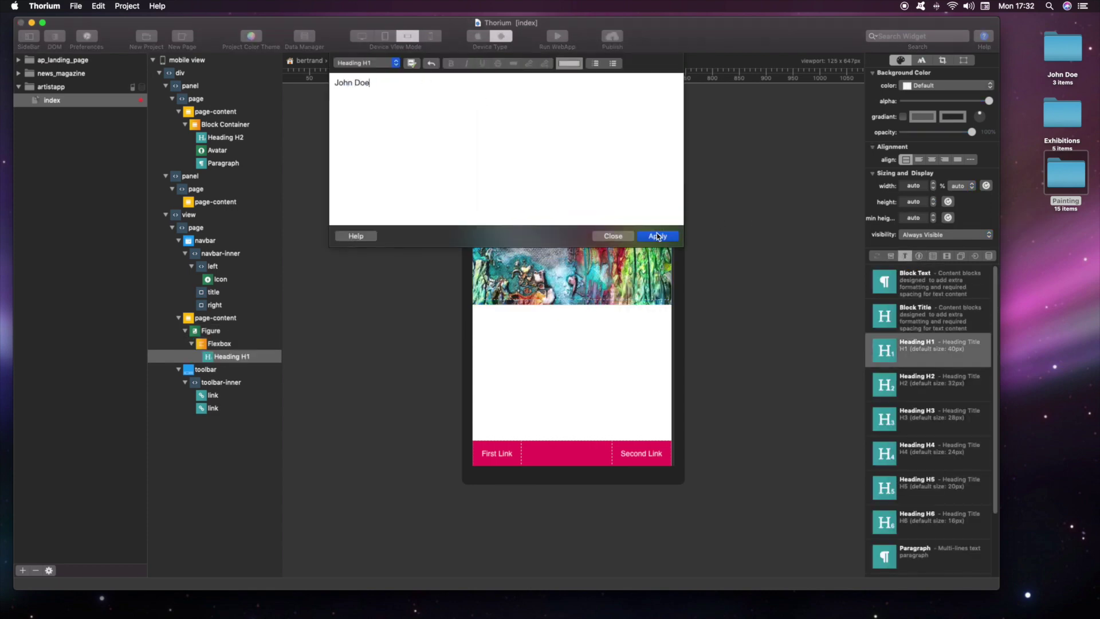
pyautogui.click(657, 236)
pyautogui.moveTo(885, 419); pyautogui.dragTo(575, 247)
pyautogui.press('Delete')
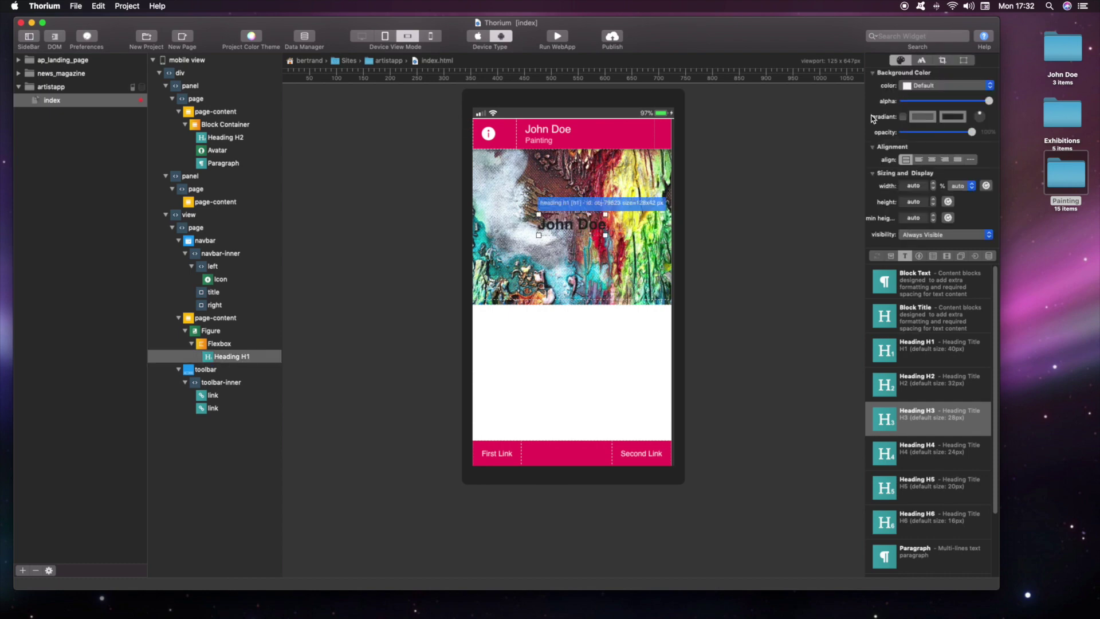
pyautogui.click(921, 61)
pyautogui.click(942, 61)
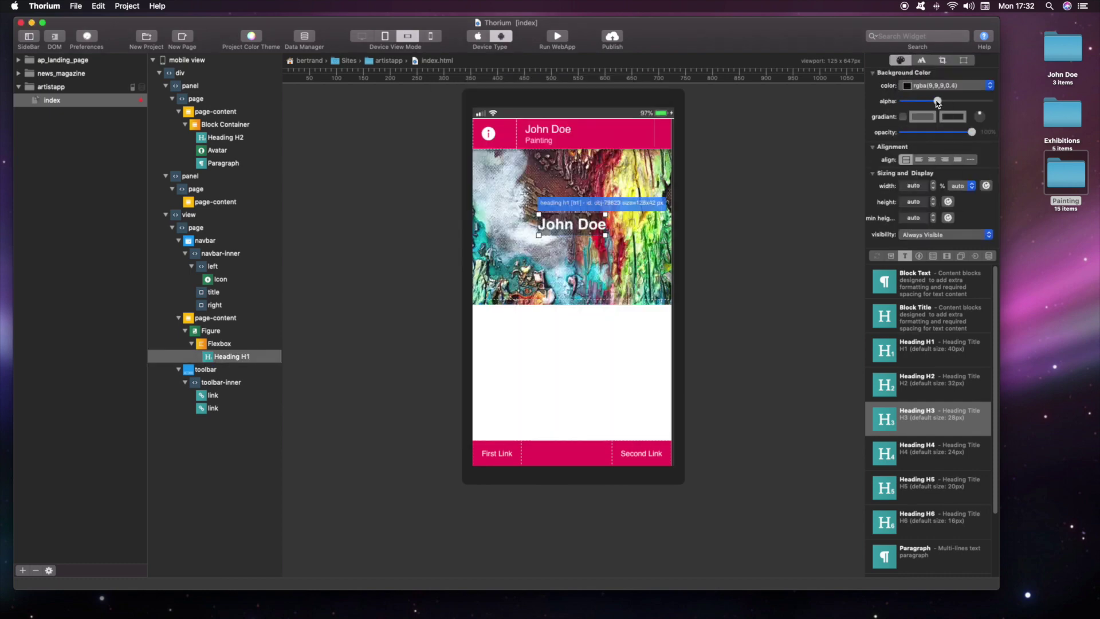
# Step: Add a block container with a paragraph below the painting
pyautogui.click(575, 349)
pyautogui.click(906, 256)
pyautogui.moveTo(884, 483); pyautogui.dragTo(573, 327)
pyautogui.rightClick(369, 111)
# Step: Relabel the toolbar links Painting and Exhibition, and create the painting page with Page (Navbar)
pyautogui.doubleClick(497, 453)
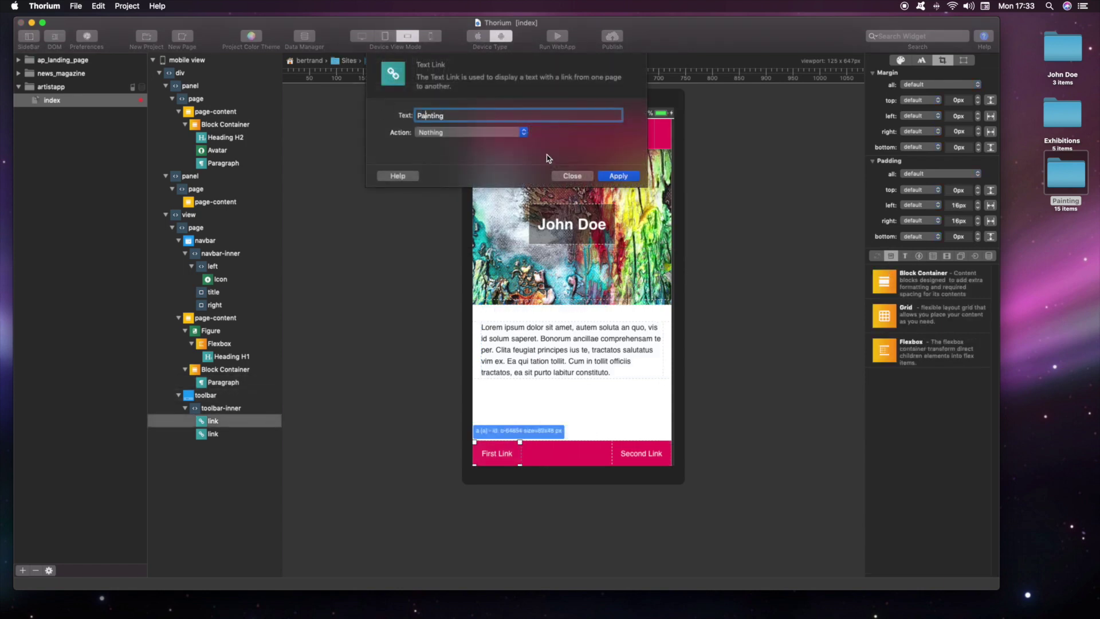
pyautogui.click(618, 176)
pyautogui.doubleClick(641, 453)
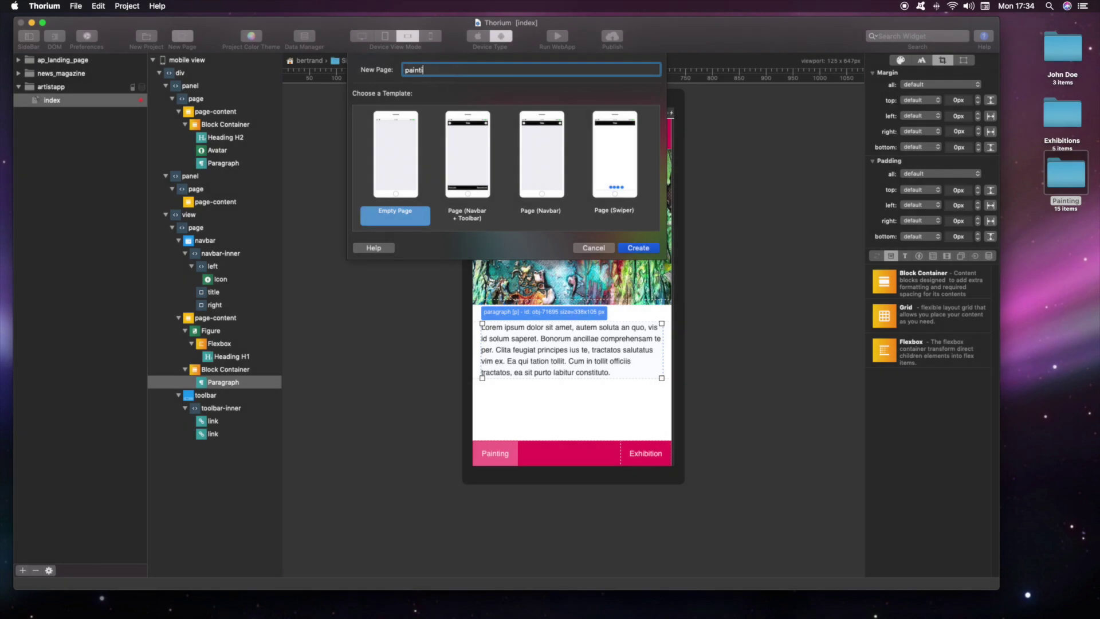
pyautogui.click(541, 213)
pyautogui.click(627, 248)
# Step: Create the exhibition page from the Page (Navbar) template
pyautogui.click(182, 36)
pyautogui.write('exhibition')
pyautogui.click(541, 213)
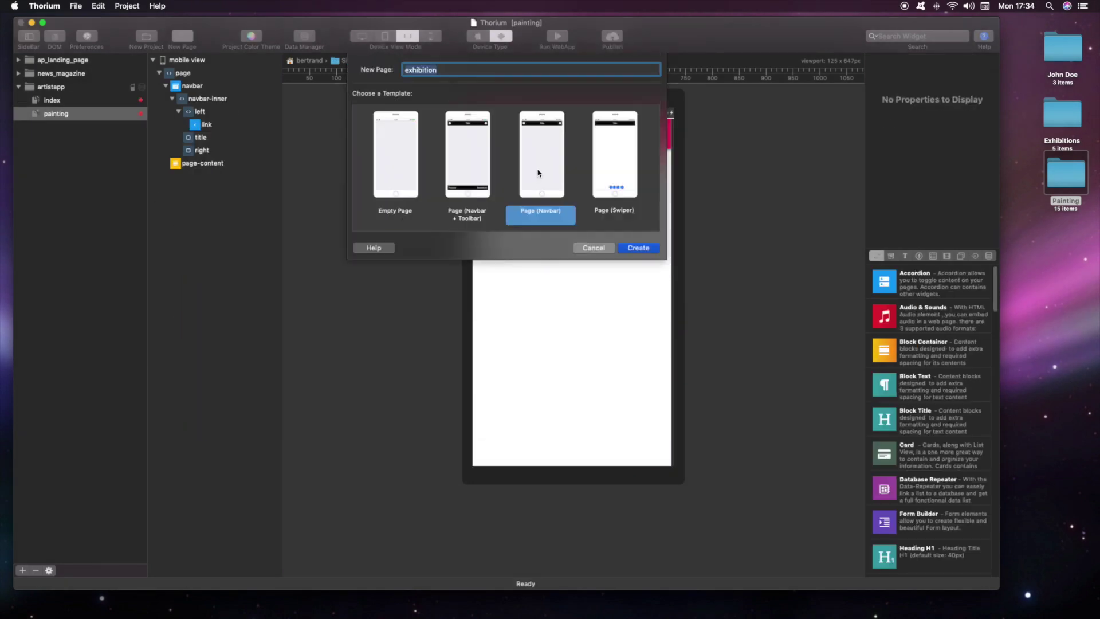
pyautogui.click(638, 248)
pyautogui.click(52, 101)
# Step: Make the Painting link load painting.html
pyautogui.doubleClick(490, 459)
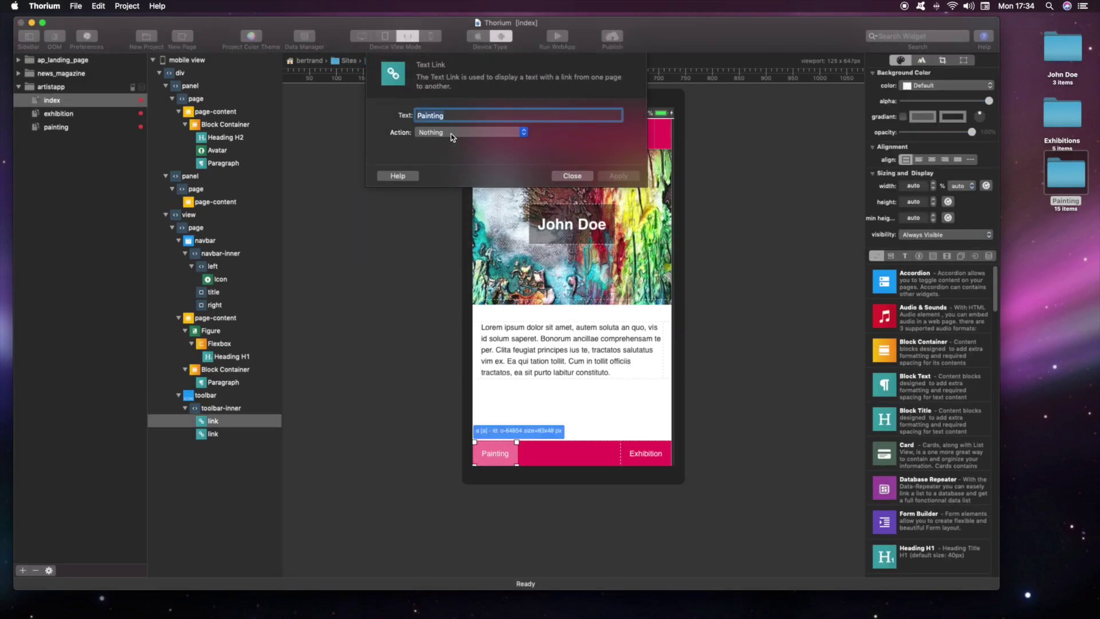
pyautogui.click(451, 133)
pyautogui.click(451, 143)
pyautogui.click(451, 147)
pyautogui.click(453, 172)
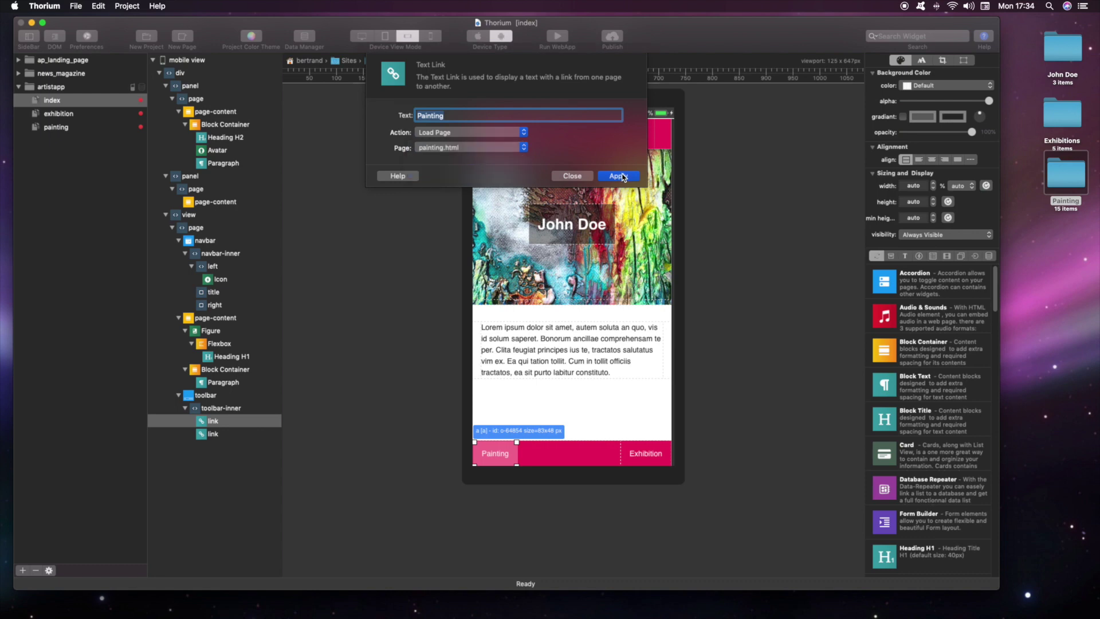
pyautogui.click(572, 176)
# Step: Make the Exhibition link load exhibition.html and launch the app preview
pyautogui.doubleClick(642, 455)
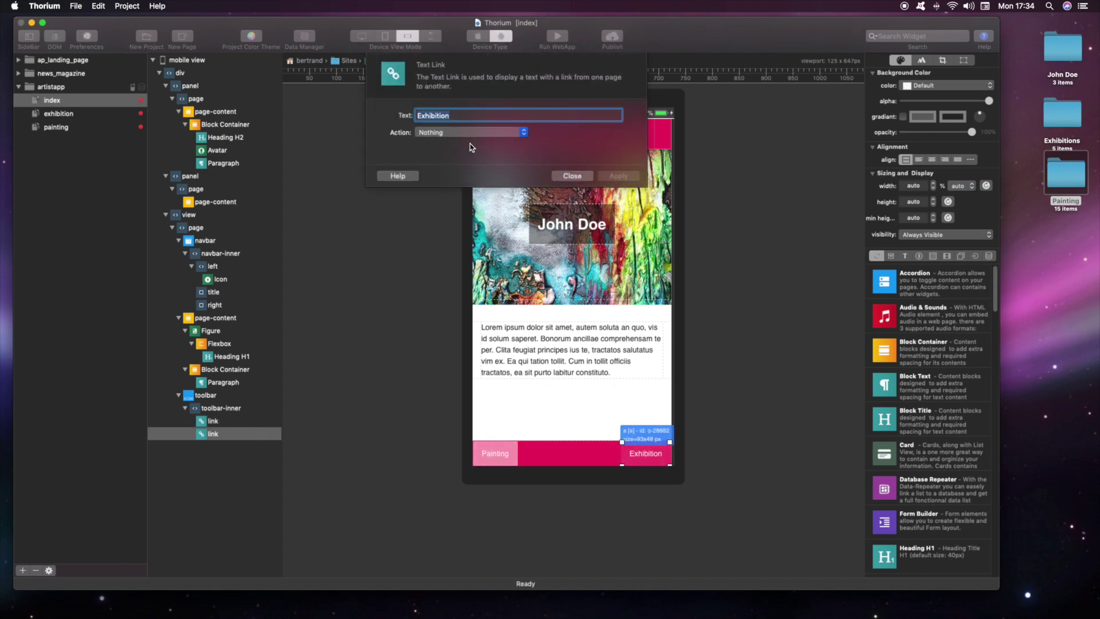
pyautogui.click(468, 133)
pyautogui.click(453, 141)
pyautogui.click(453, 147)
pyautogui.click(453, 161)
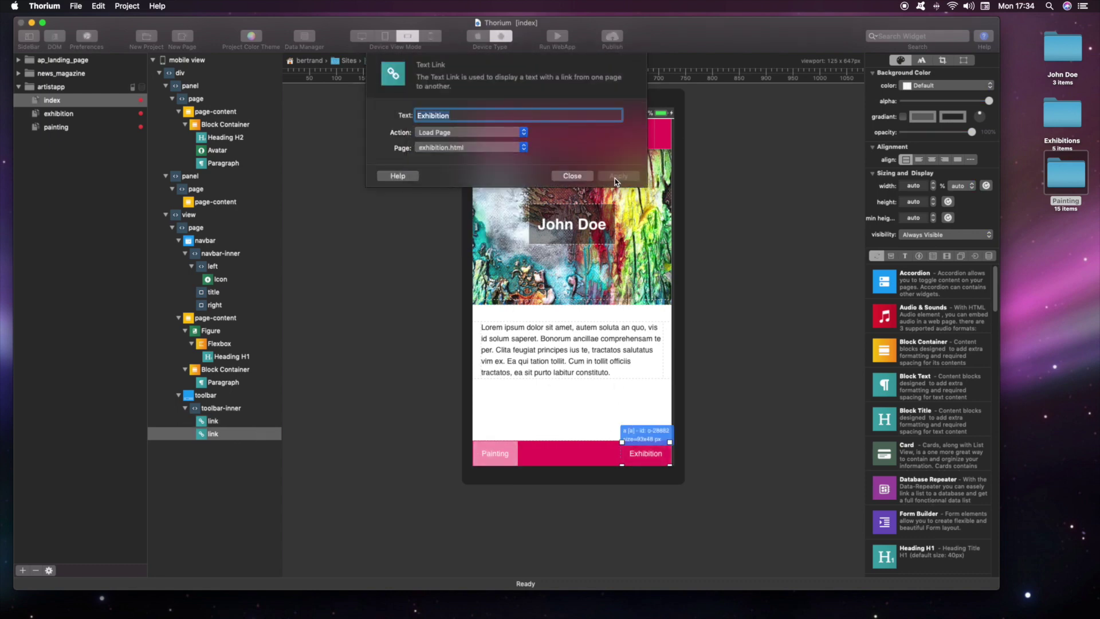
pyautogui.click(570, 177)
pyautogui.click(568, 347)
pyautogui.click(555, 39)
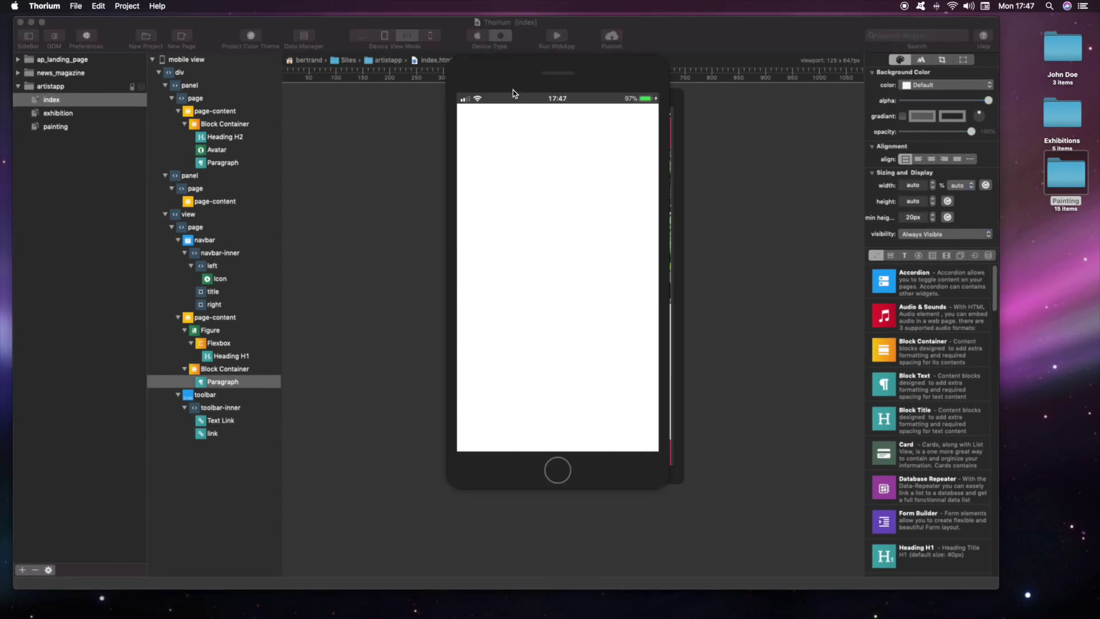
# Step: In the simulator, open the Painting and Exhibition pages and return home from each
pyautogui.moveTo(513, 90); pyautogui.dragTo(378, 95)
pyautogui.click(348, 443)
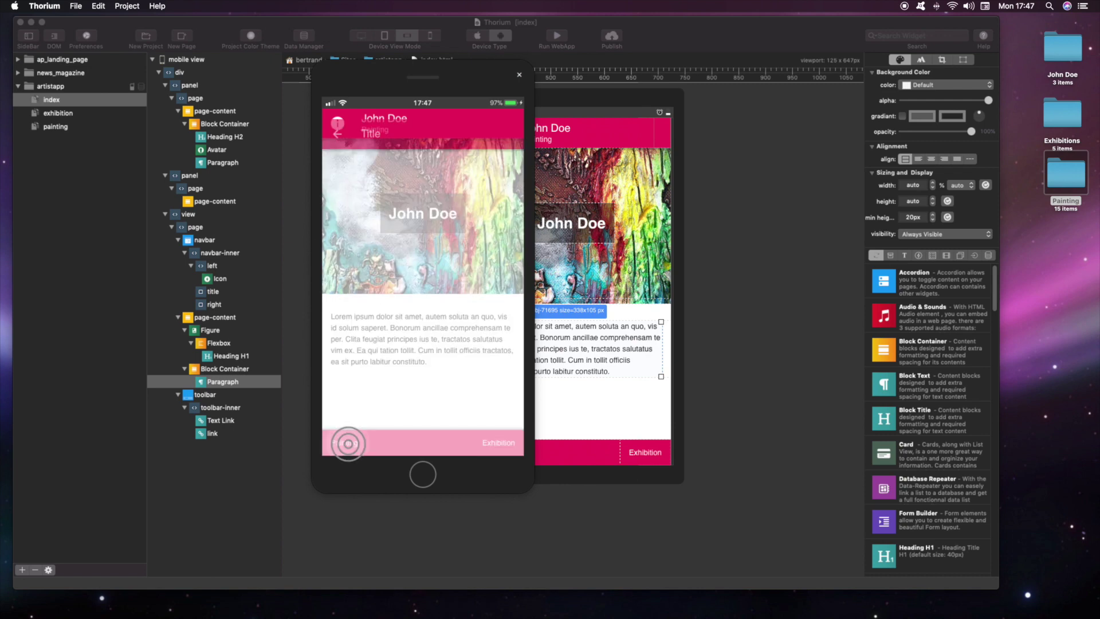
pyautogui.click(337, 122)
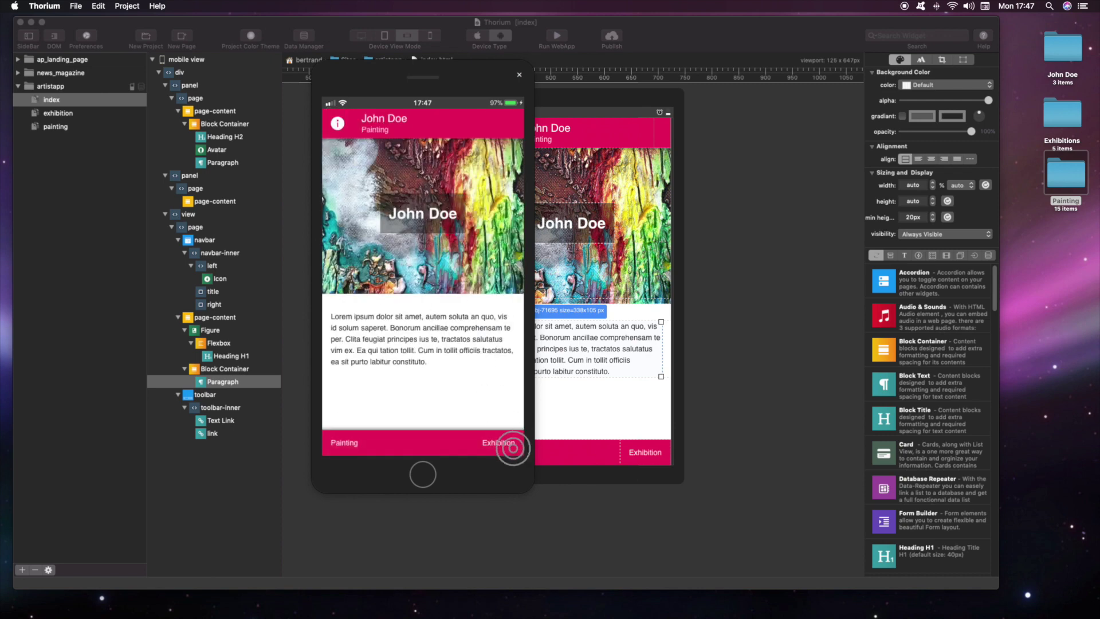
pyautogui.click(513, 448)
pyautogui.click(335, 122)
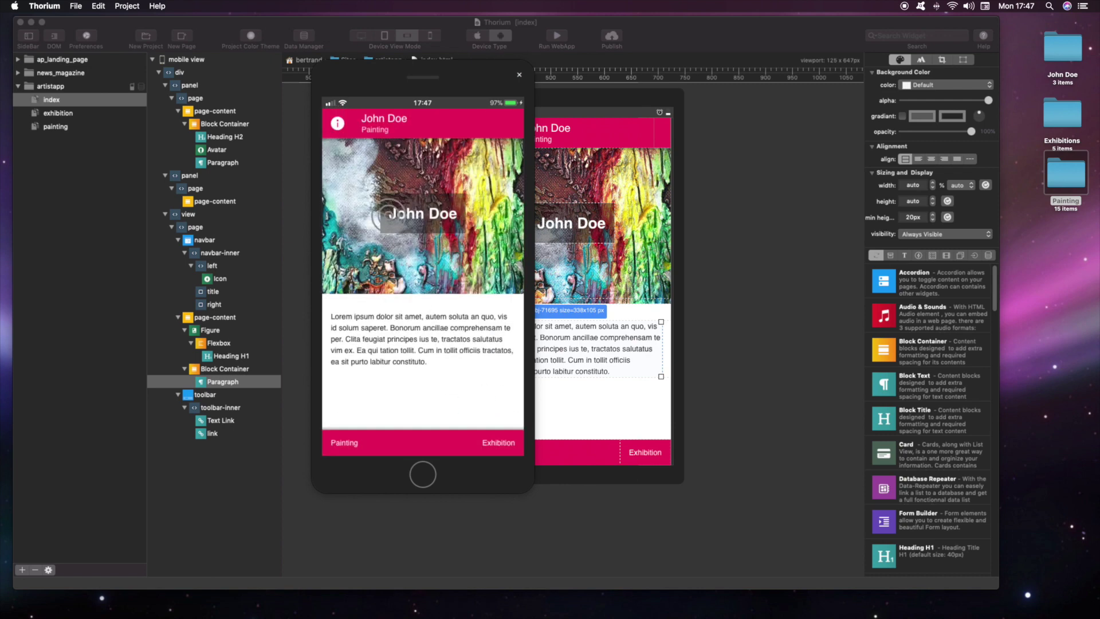
# Step: Switch to iPhone 5/5C/5S/iPod Touch, retest both tabs, and close the simulator
pyautogui.rightClick(391, 227)
pyautogui.moveTo(412, 231)
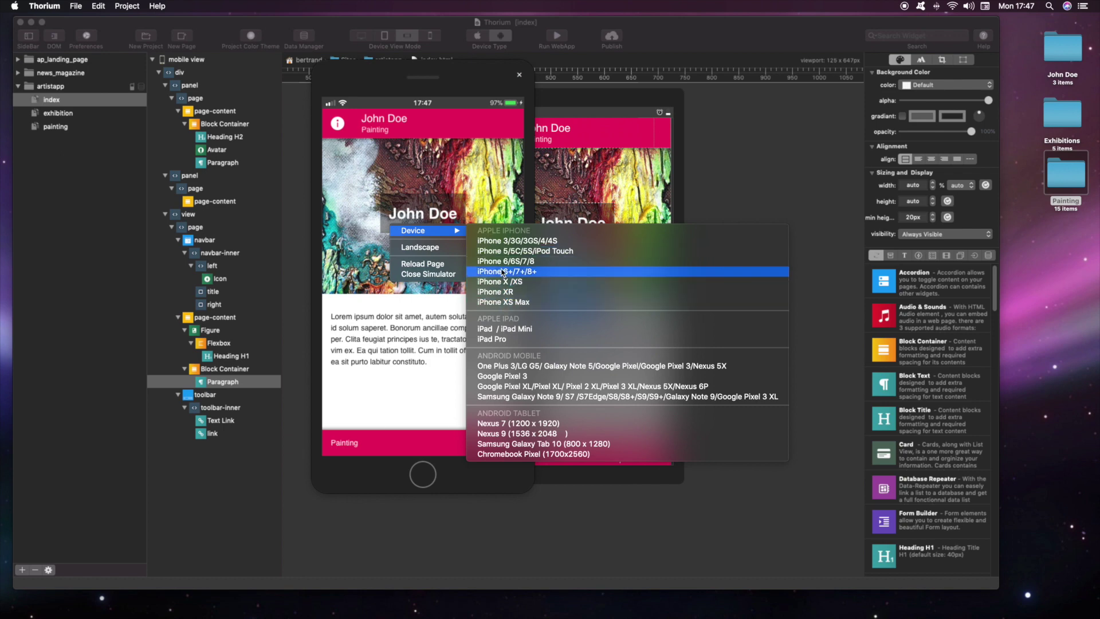
pyautogui.click(503, 251)
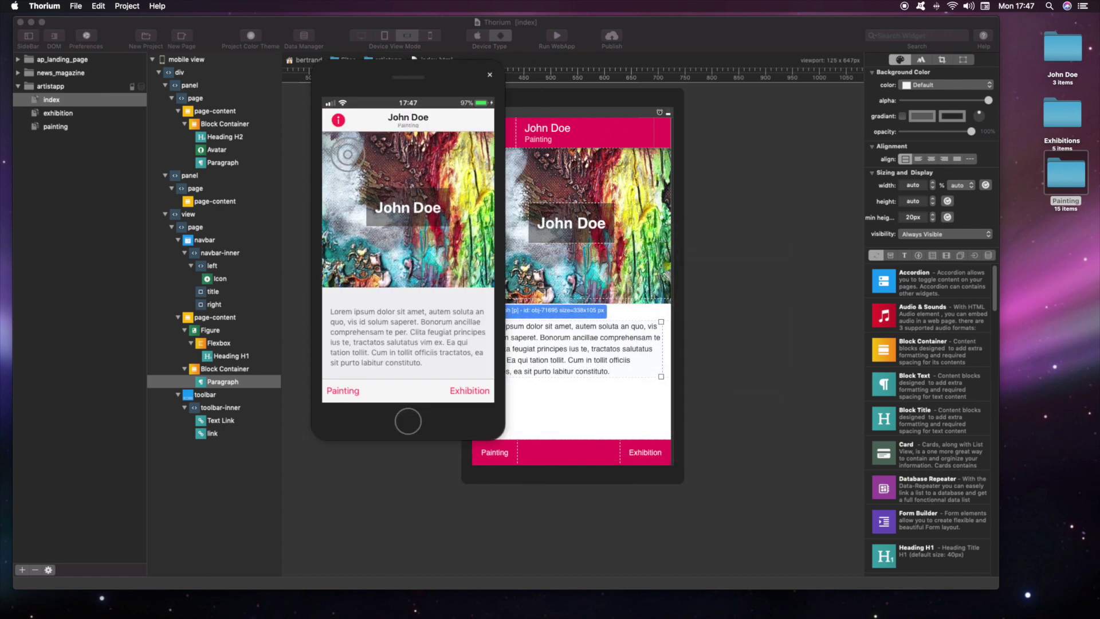
pyautogui.click(343, 389)
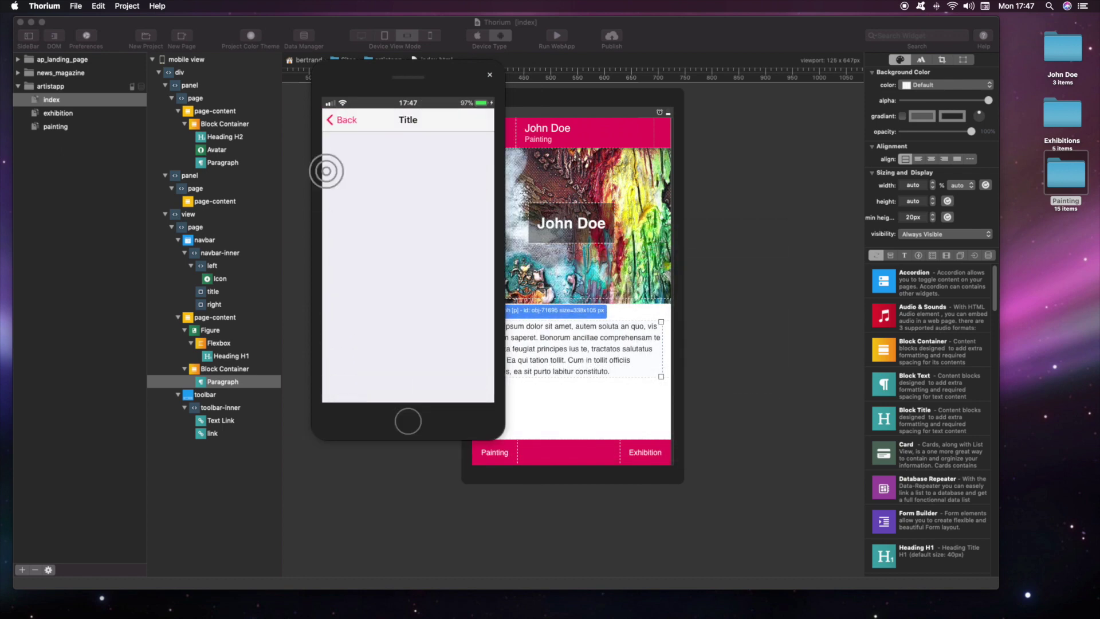
pyautogui.click(336, 120)
pyautogui.click(472, 394)
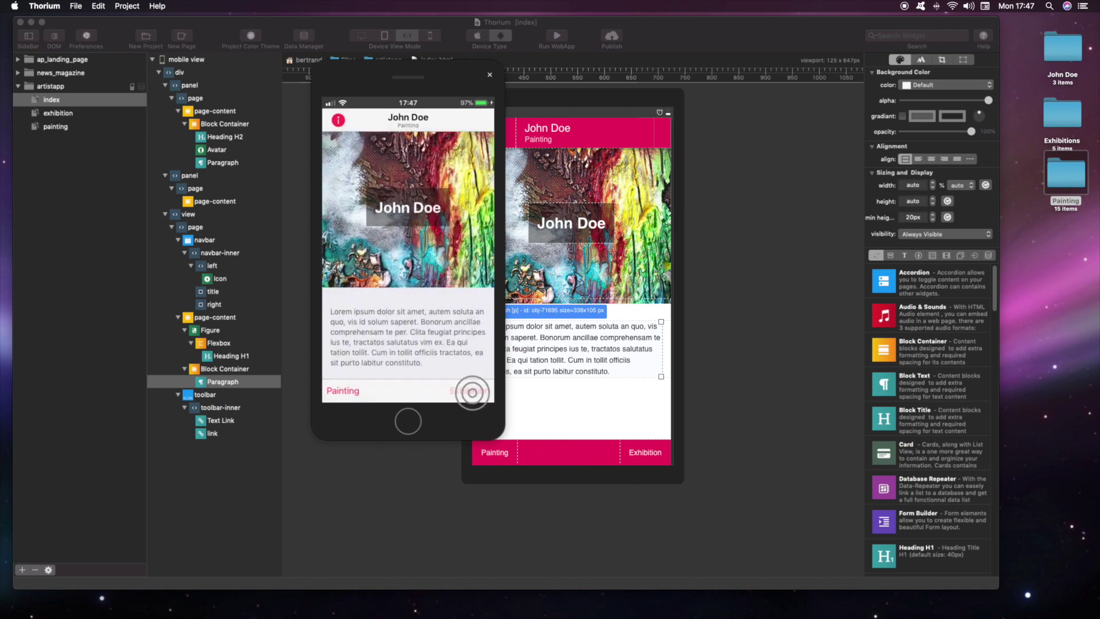
pyautogui.click(343, 122)
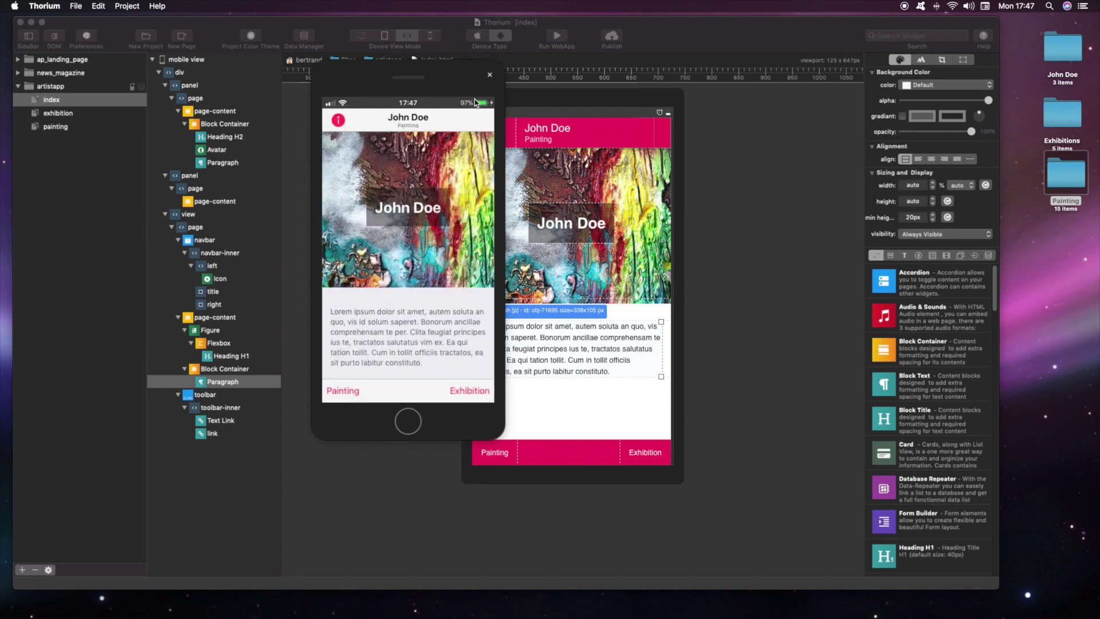
pyautogui.click(490, 79)
pyautogui.click(56, 126)
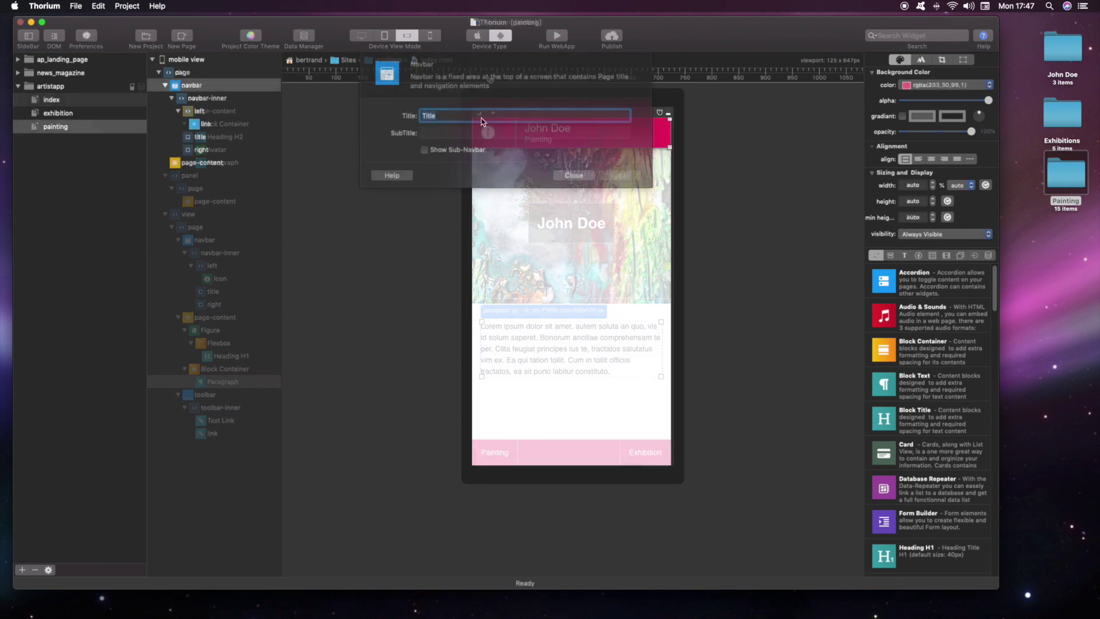
# Step: Title the page Painting and add a 15-photo Collection grid with Zoom on Click, then run the preview
pyautogui.click(619, 176)
pyautogui.click(933, 255)
pyautogui.moveTo(884, 315); pyautogui.dragTo(528, 275)
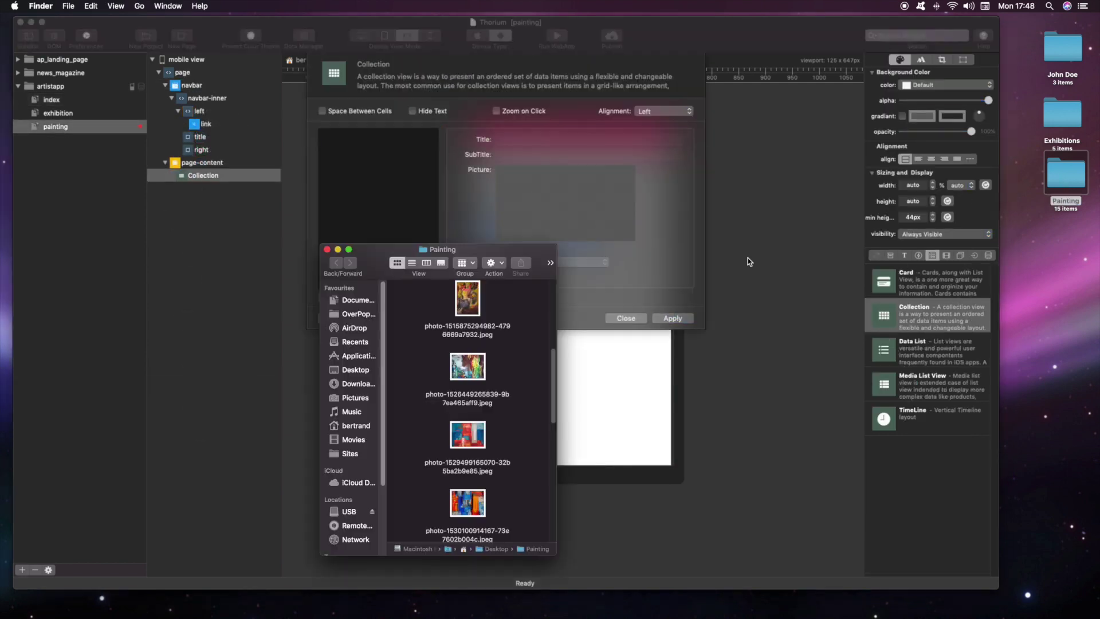
pyautogui.moveTo(467, 295)
pyautogui.mouseDown()
pyautogui.moveTo(380, 232)
pyautogui.moveTo(370, 240)
pyautogui.mouseUp()
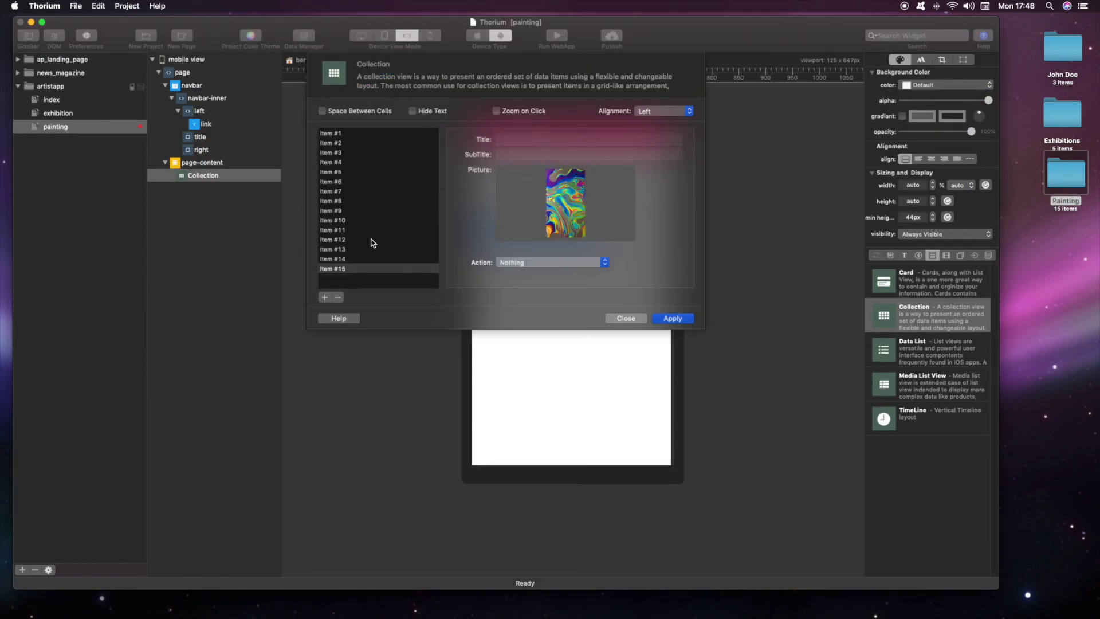
pyautogui.click(496, 111)
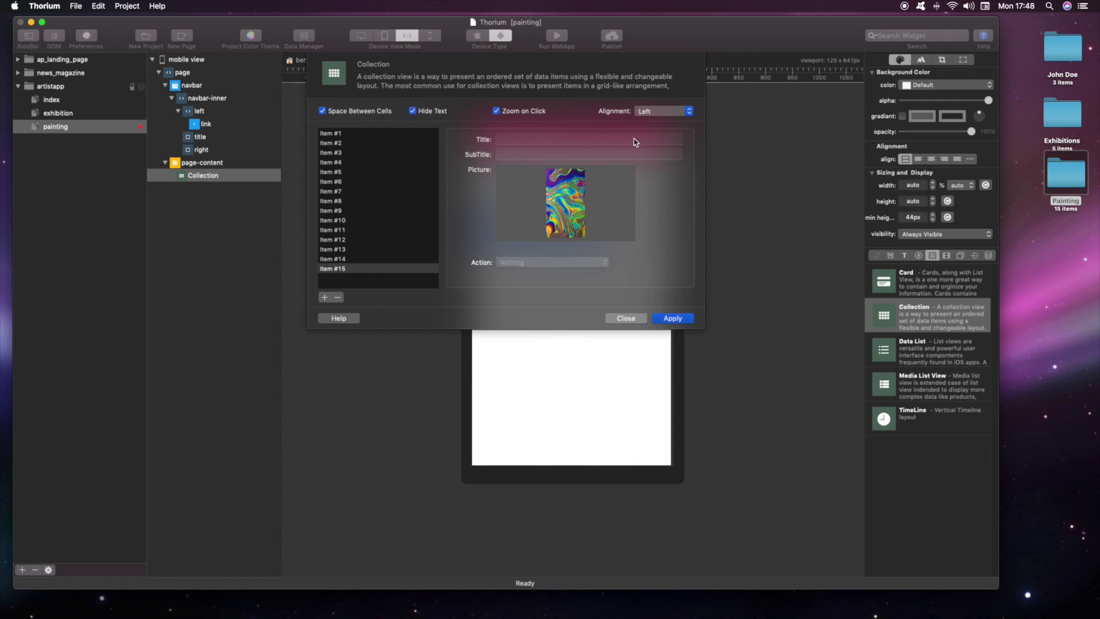
pyautogui.click(676, 319)
pyautogui.click(630, 319)
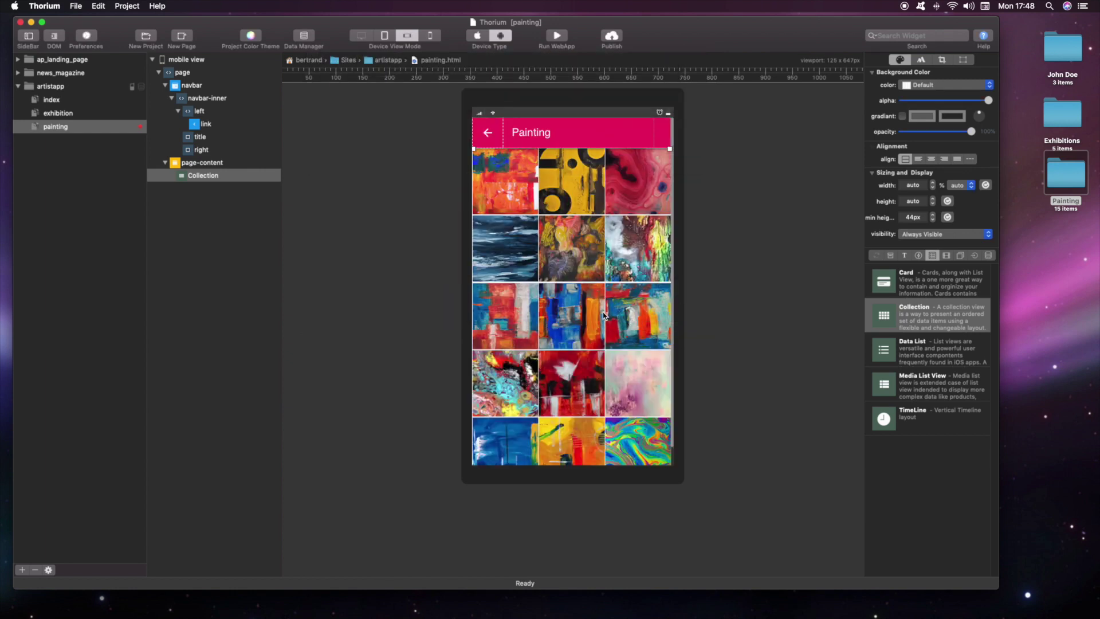
pyautogui.click(556, 36)
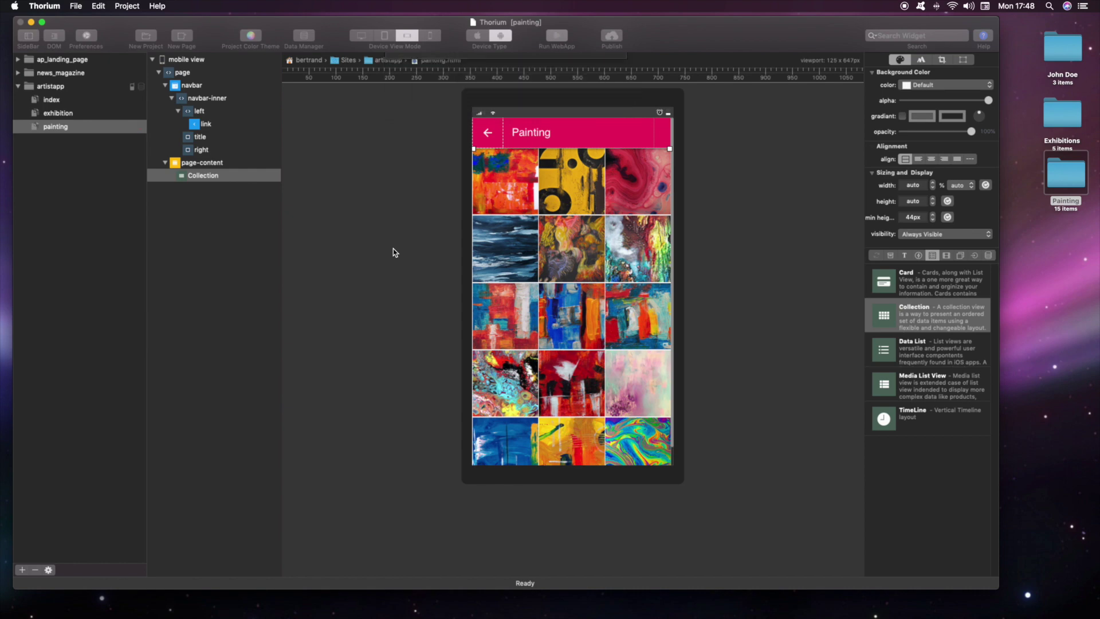
# Step: Check a painting opens in the preview's photo viewer, then apply the Exhibition navbar title
pyautogui.moveTo(511, 93); pyautogui.dragTo(327, 123)
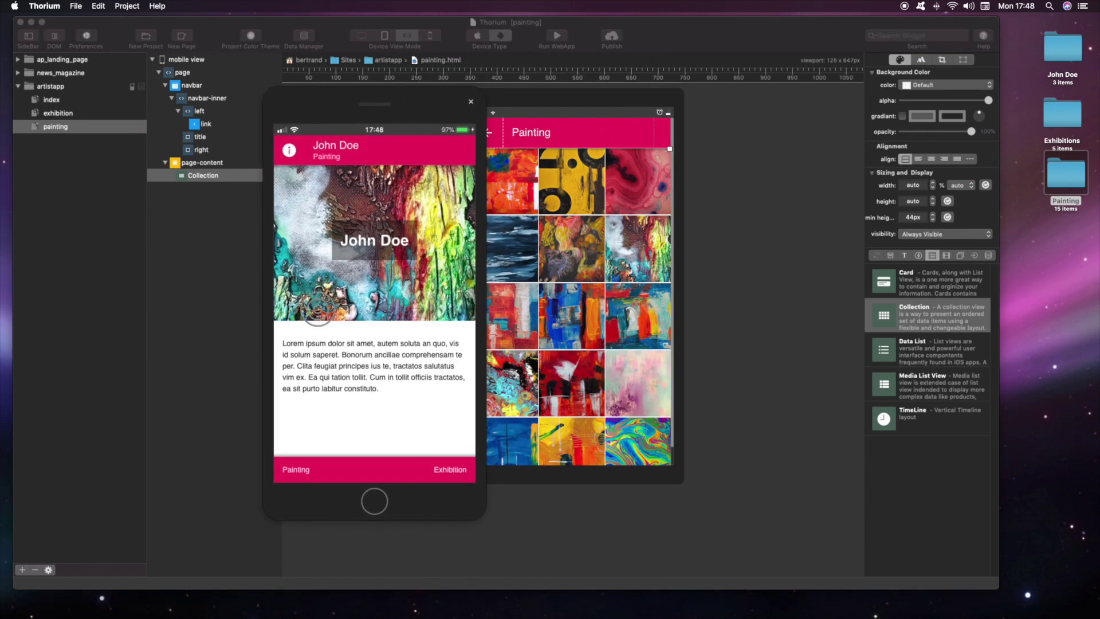
pyautogui.click(295, 463)
pyautogui.moveTo(310, 222); pyautogui.dragTo(309, 204)
pyautogui.click(310, 204)
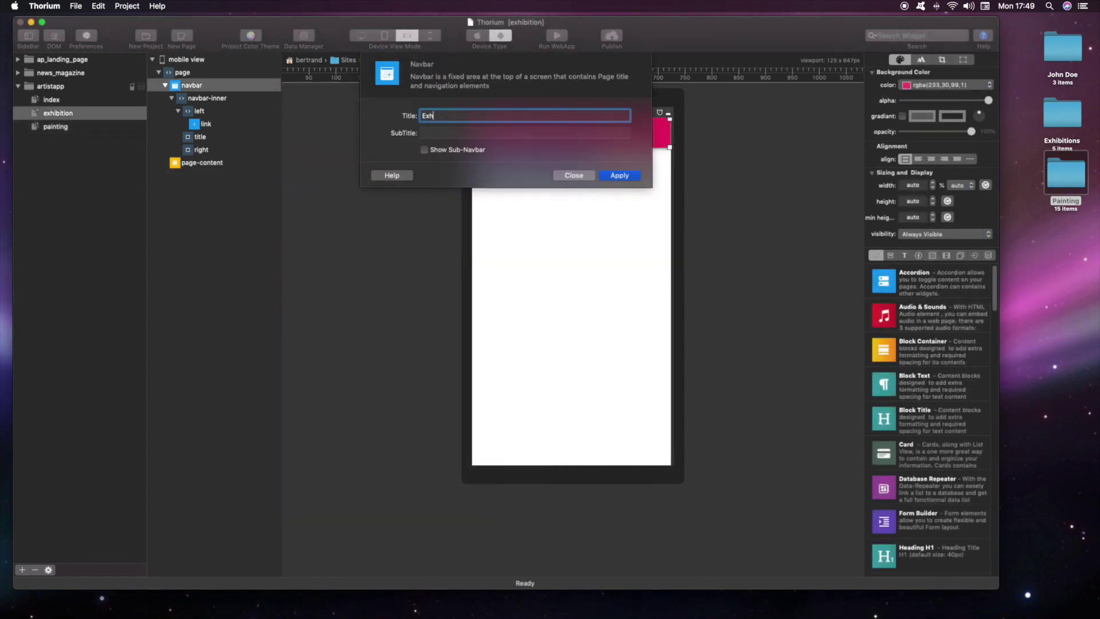
pyautogui.click(621, 176)
pyautogui.click(565, 186)
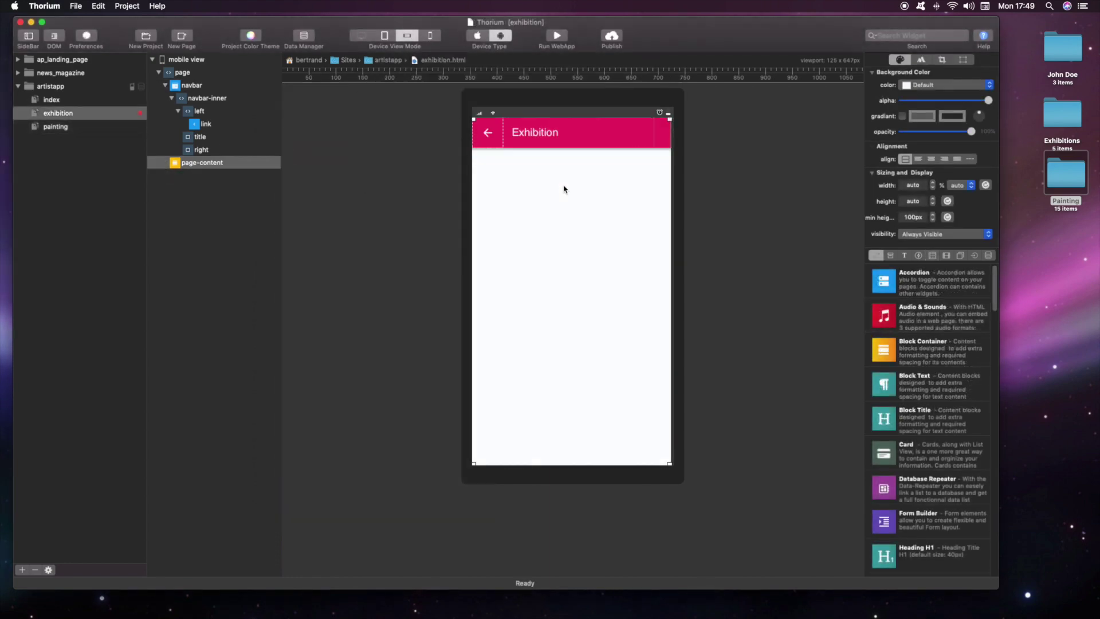
# Step: Add a category named Exhibition in the project's Data Manager
pyautogui.click(303, 38)
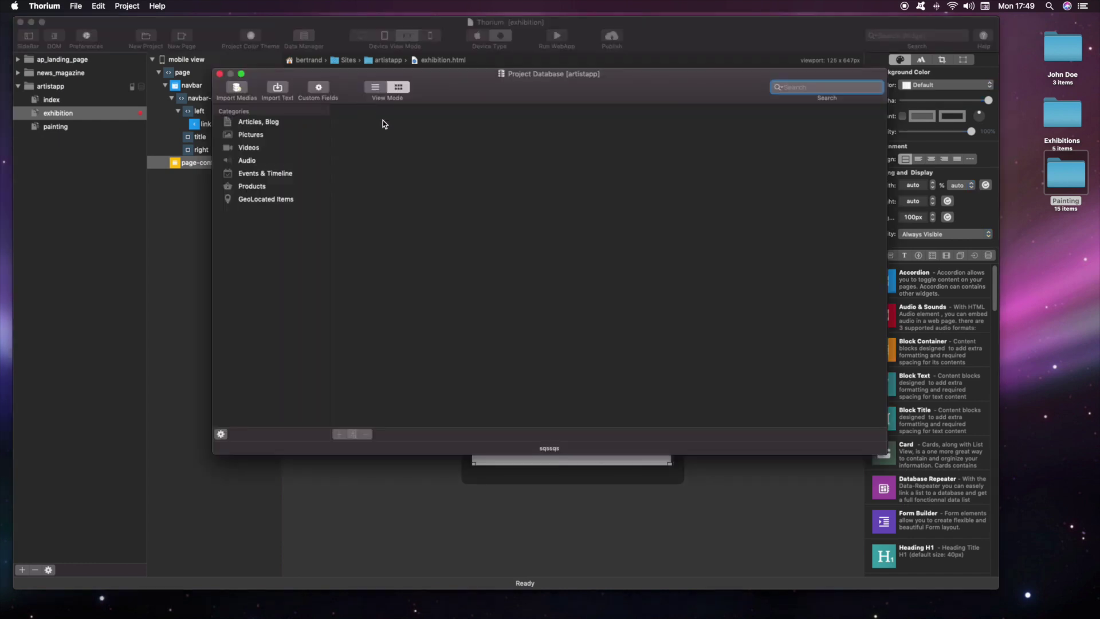
pyautogui.moveTo(352, 78); pyautogui.dragTo(331, 100)
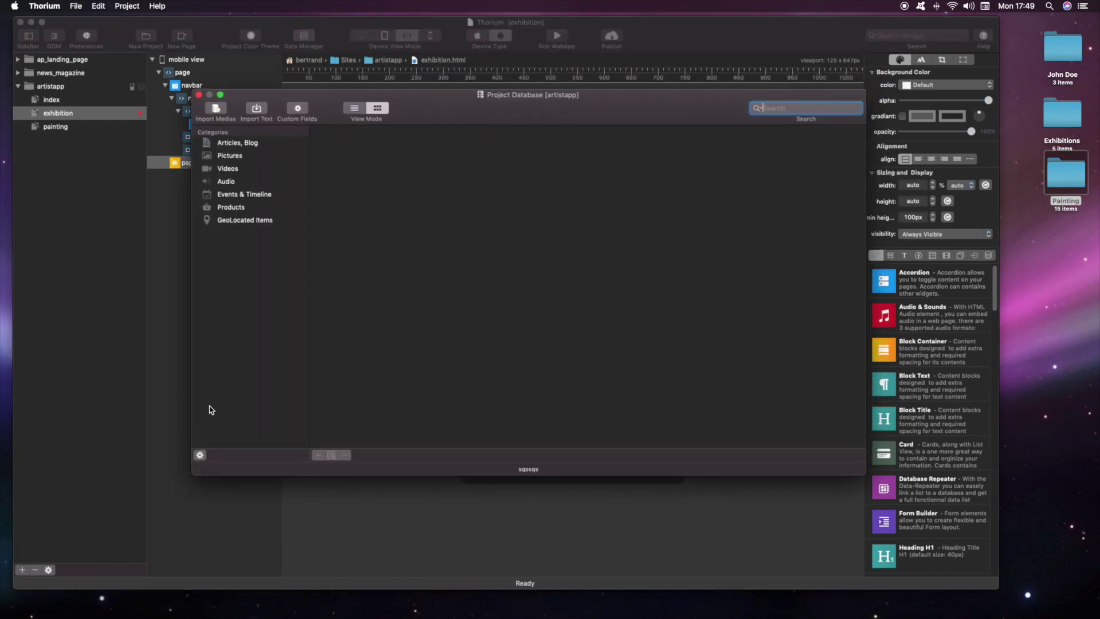
pyautogui.click(198, 456)
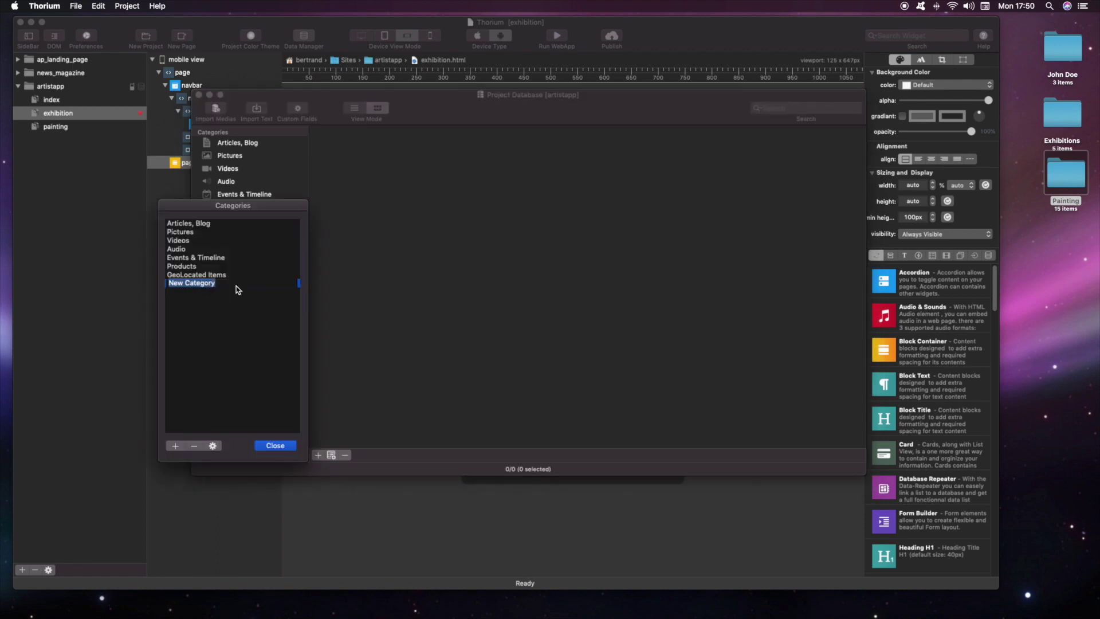
pyautogui.write('Exhibitiion')
pyautogui.press('Return')
pyautogui.click(274, 446)
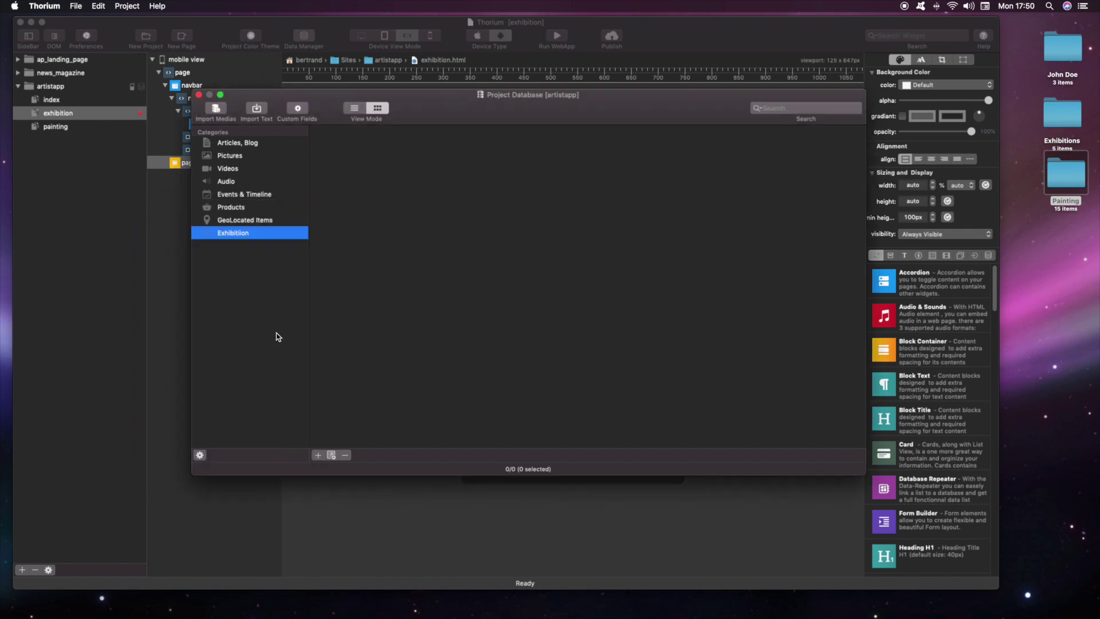
pyautogui.moveTo(256, 91); pyautogui.dragTo(224, 100)
# Step: Target the Exhibition category and add all photos from the desktop Exhibitions folder to the import list
pyautogui.click(182, 116)
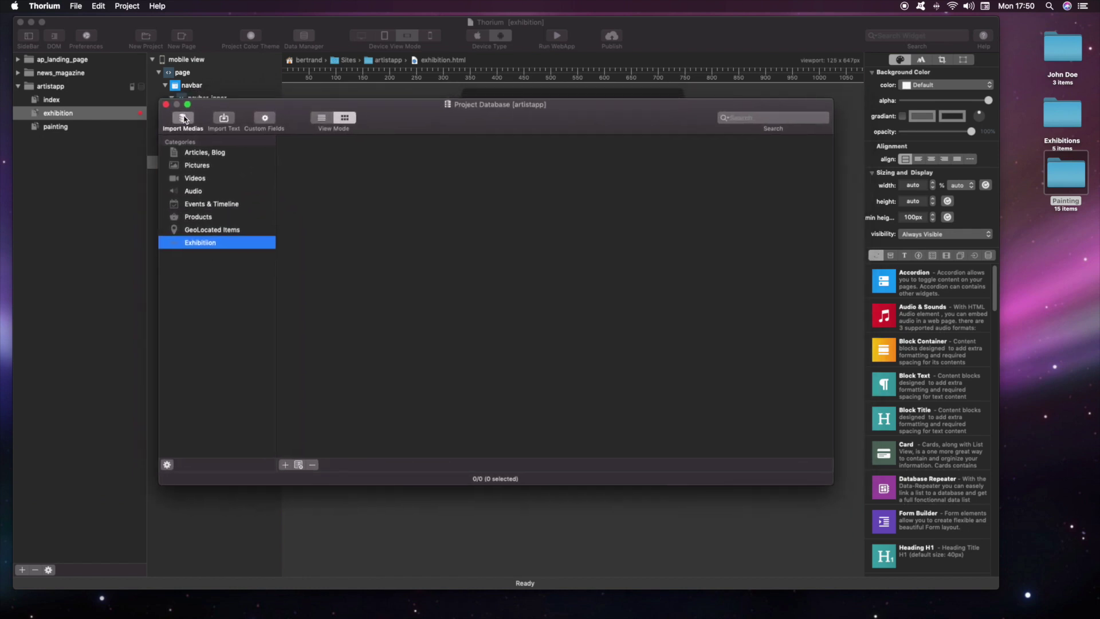
pyautogui.click(424, 216)
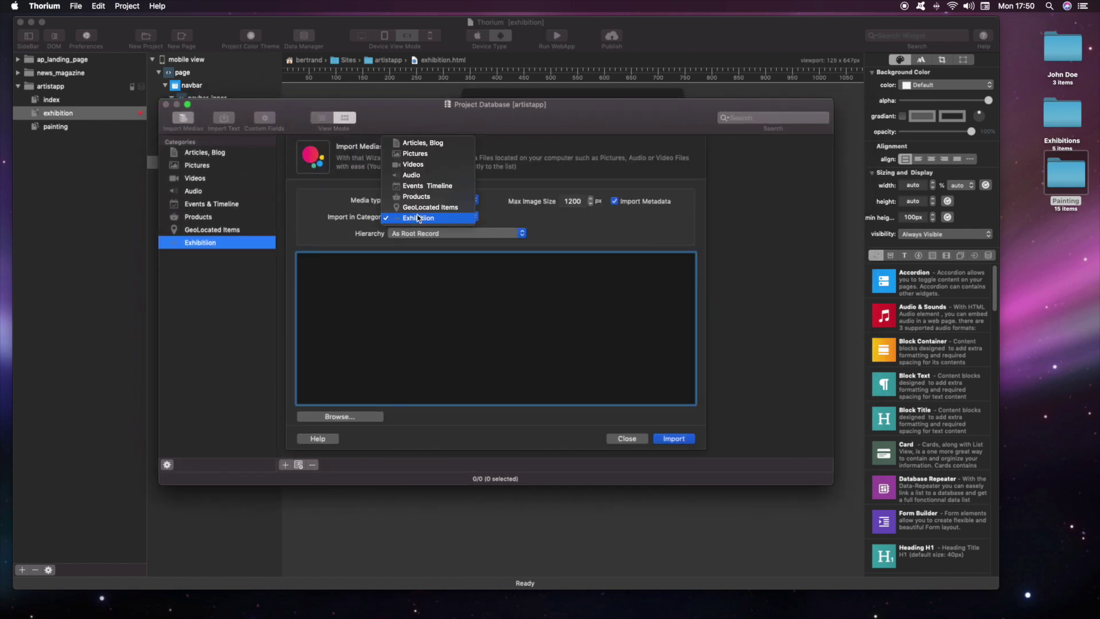
pyautogui.click(423, 216)
pyautogui.doubleClick(1061, 112)
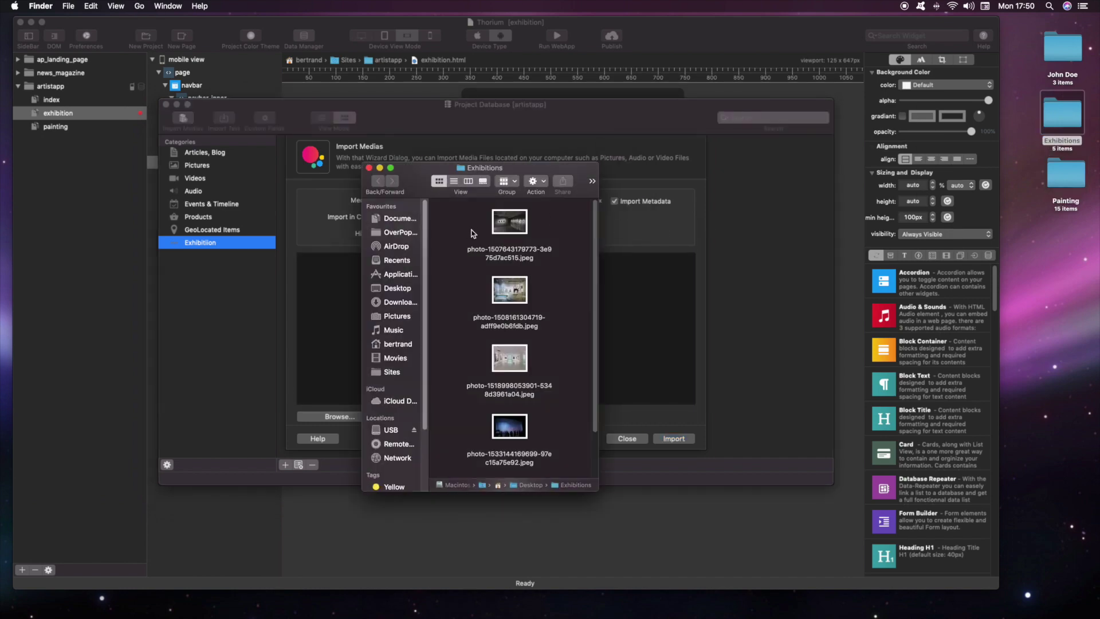
pyautogui.press('super+a')
pyautogui.moveTo(435, 167); pyautogui.dragTo(736, 106)
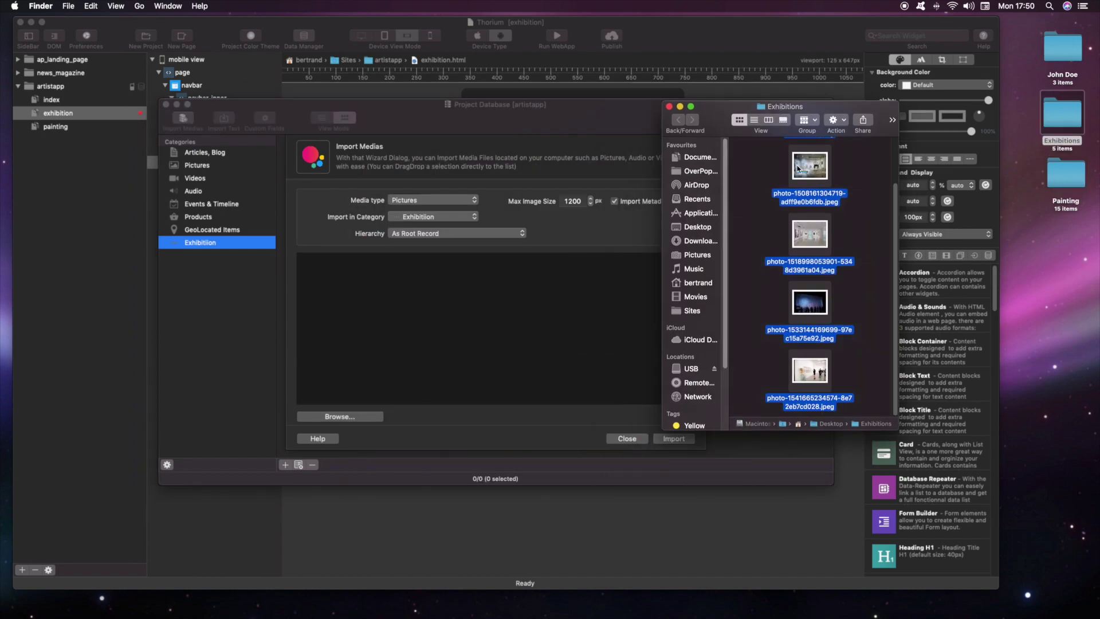
pyautogui.moveTo(812, 289); pyautogui.dragTo(410, 325)
# Step: Import and confirm the five listed photos, then close the wizard and select the first record
pyautogui.click(410, 324)
pyautogui.click(674, 438)
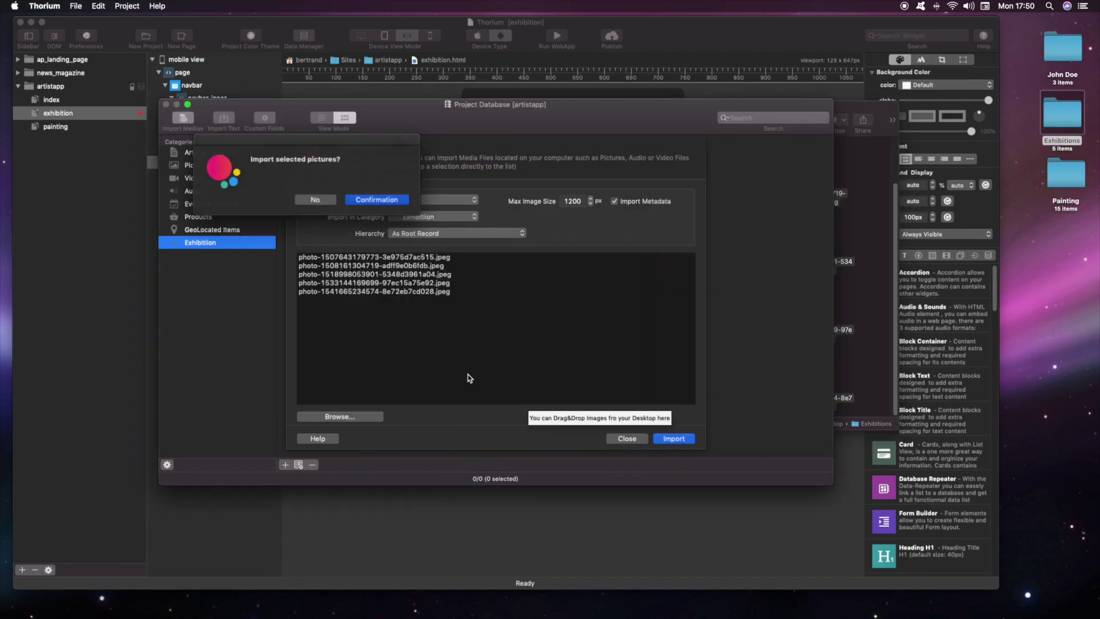
pyautogui.click(378, 201)
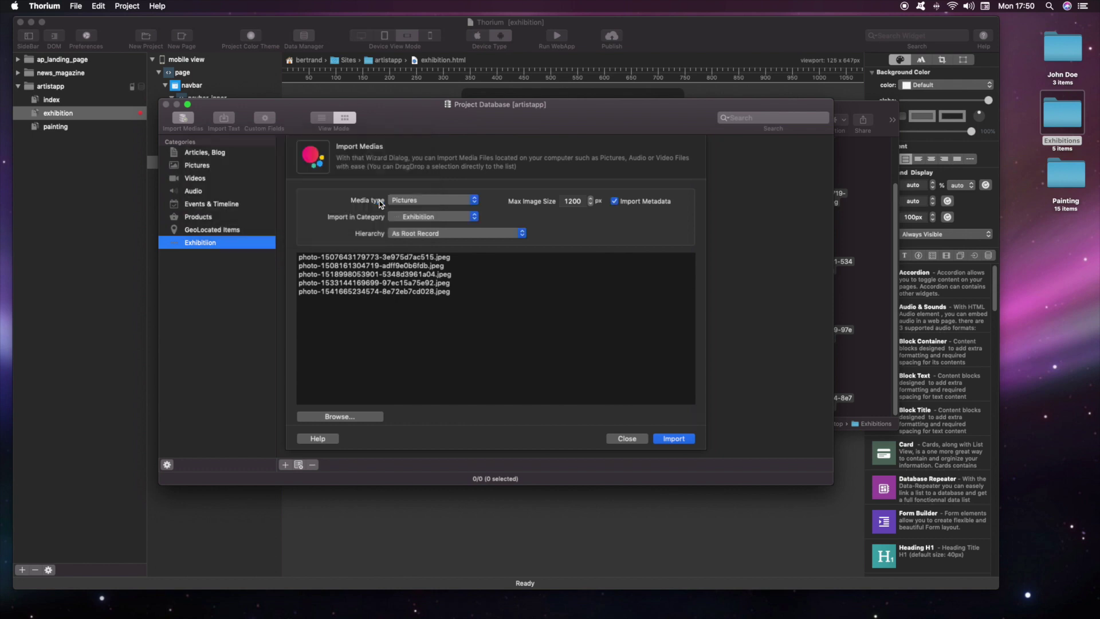
pyautogui.click(625, 438)
pyautogui.click(352, 167)
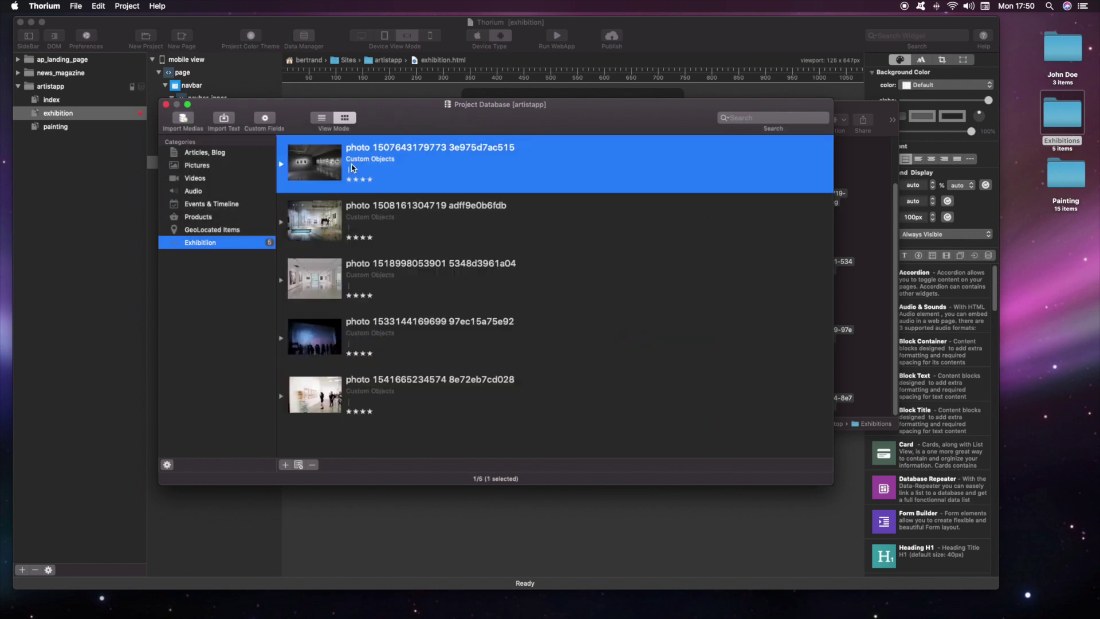
# Step: Rename the first two photo records Exhibition Sao Paulo and Exhibition in Paris
pyautogui.doubleClick(352, 167)
pyautogui.write('Exhibition Sao Paulo')
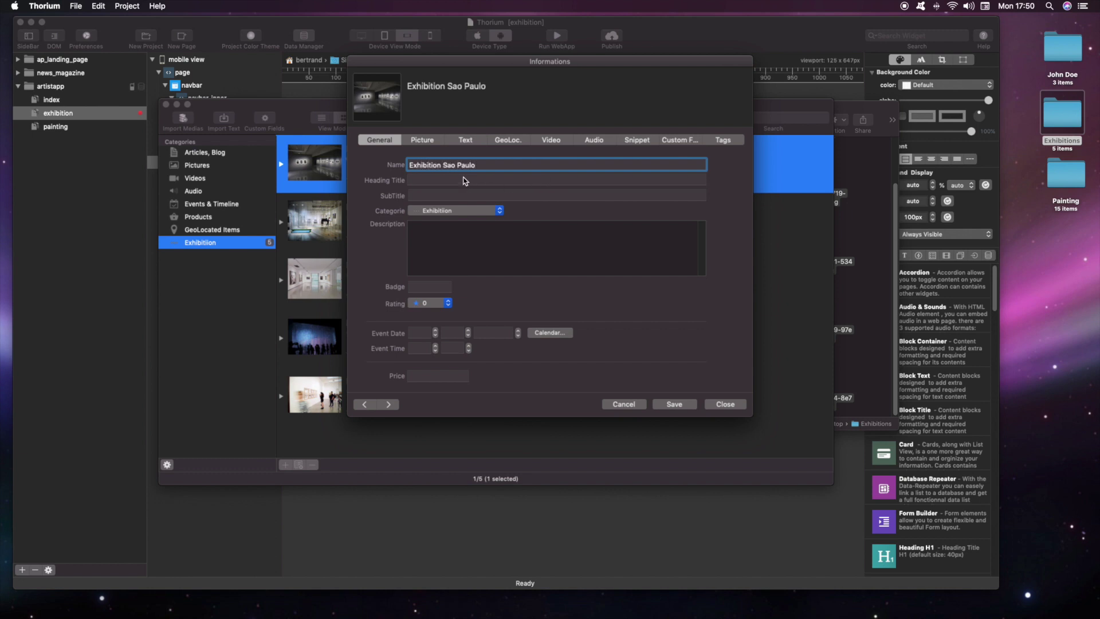
pyautogui.click(674, 404)
pyautogui.click(389, 404)
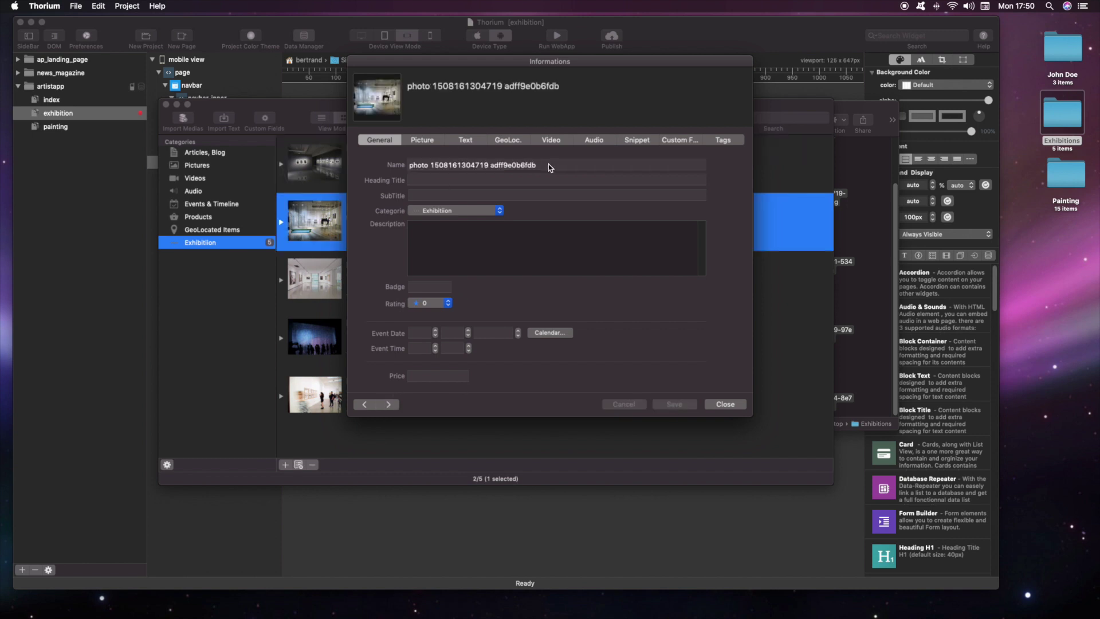
pyautogui.write('Exhibition')
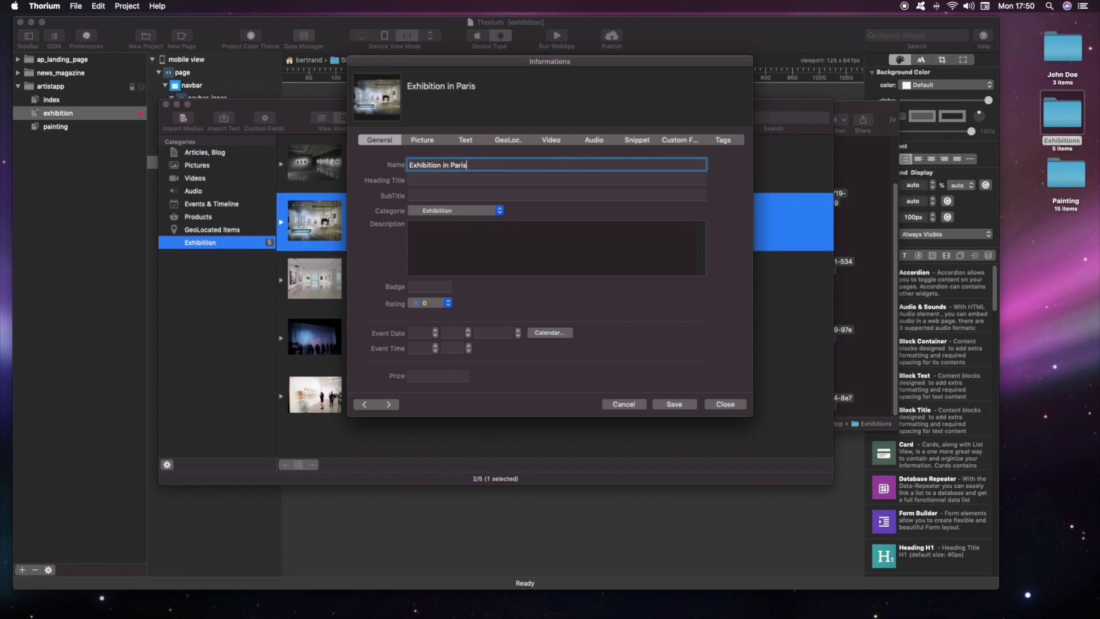
pyautogui.click(673, 403)
# Step: Rename the third and fourth records Exhibition Rome and Exhibition NYC
pyautogui.click(389, 404)
pyautogui.write('Exhibition')
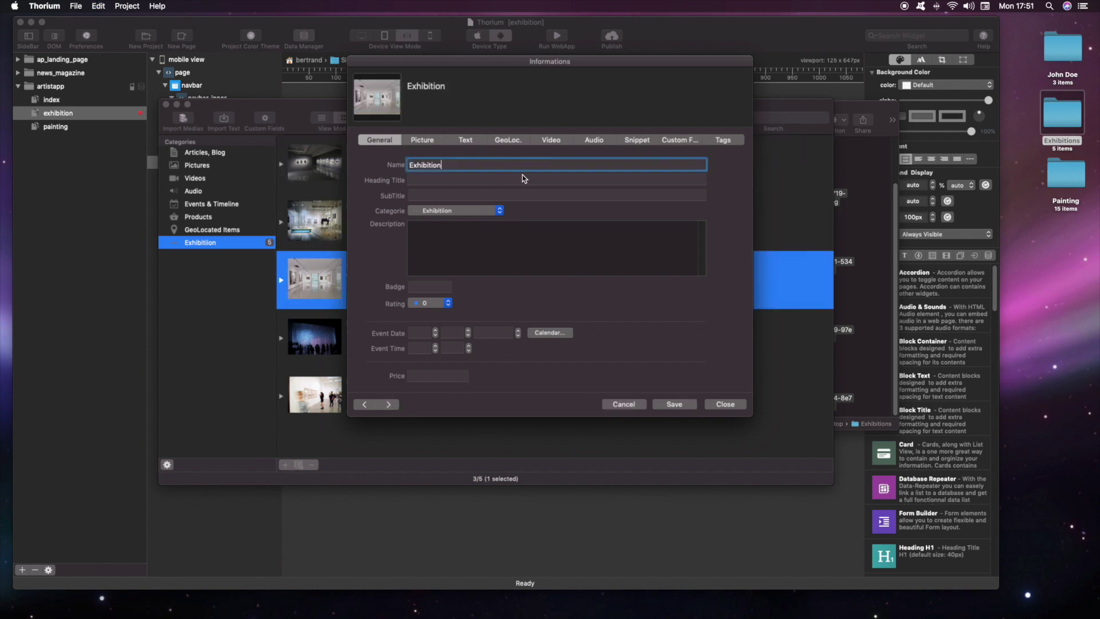
pyautogui.click(674, 404)
pyautogui.click(388, 404)
pyautogui.write('Exhibition')
pyautogui.write('BY')
pyautogui.click(674, 404)
# Step: Name the last record Exhibition Moscow and go to its location settings
pyautogui.click(389, 404)
pyautogui.write('Exhibition')
pyautogui.write('Moscow')
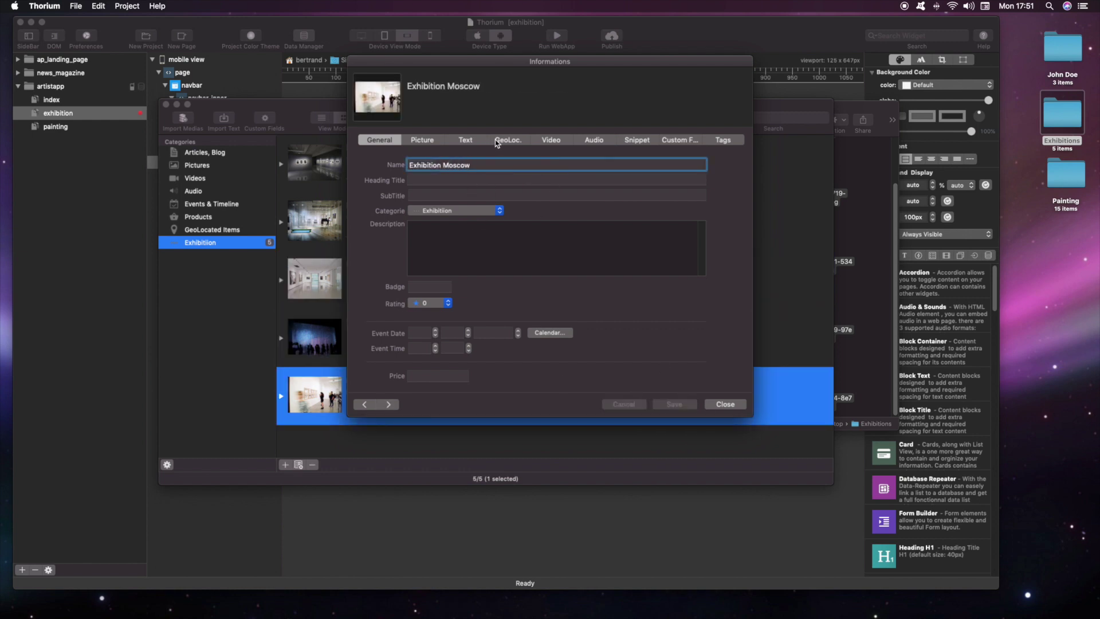
pyautogui.click(504, 140)
# Step: Set and save Moscow as the Exhibition Moscow record's map location
pyautogui.click(653, 289)
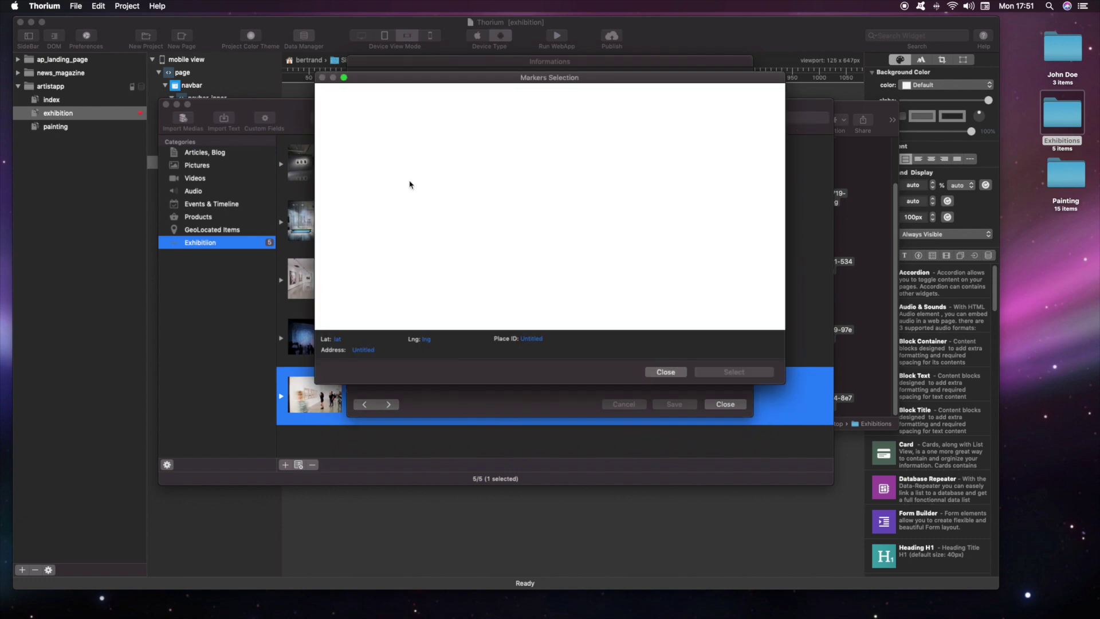
pyautogui.write('m')
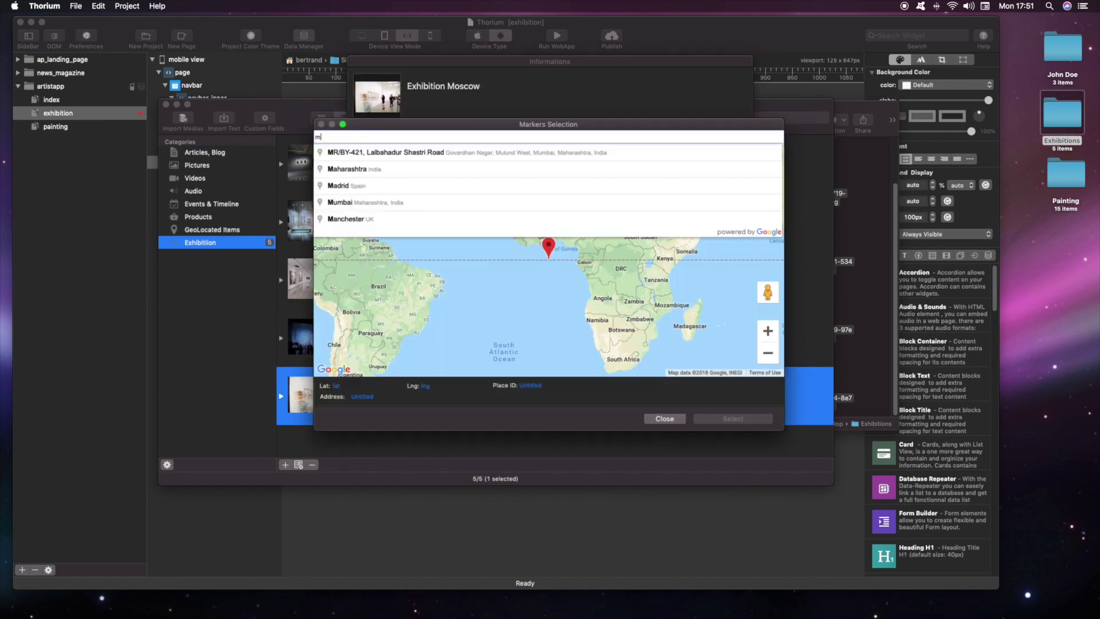
pyautogui.write('oscow')
pyautogui.click(376, 145)
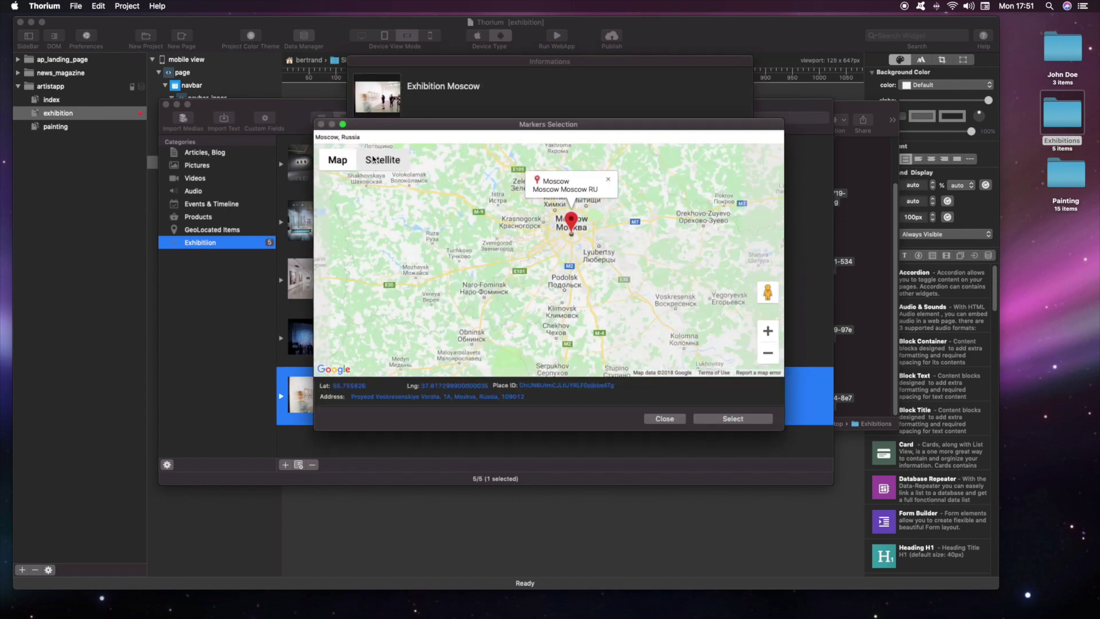
pyautogui.scroll(5, 574, 208)
pyautogui.scroll(4, 575, 208)
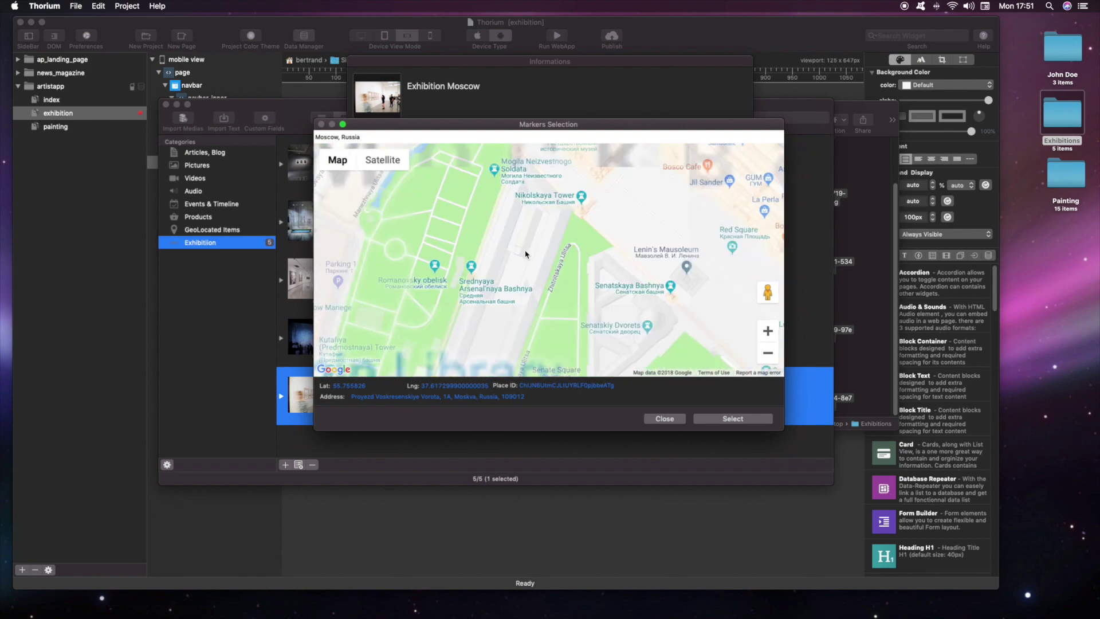
pyautogui.click(733, 418)
pyautogui.click(674, 404)
# Step: Center the Exhibition NYC map on New York, then add a Database Repeater to the page content
pyautogui.click(365, 405)
pyautogui.click(644, 291)
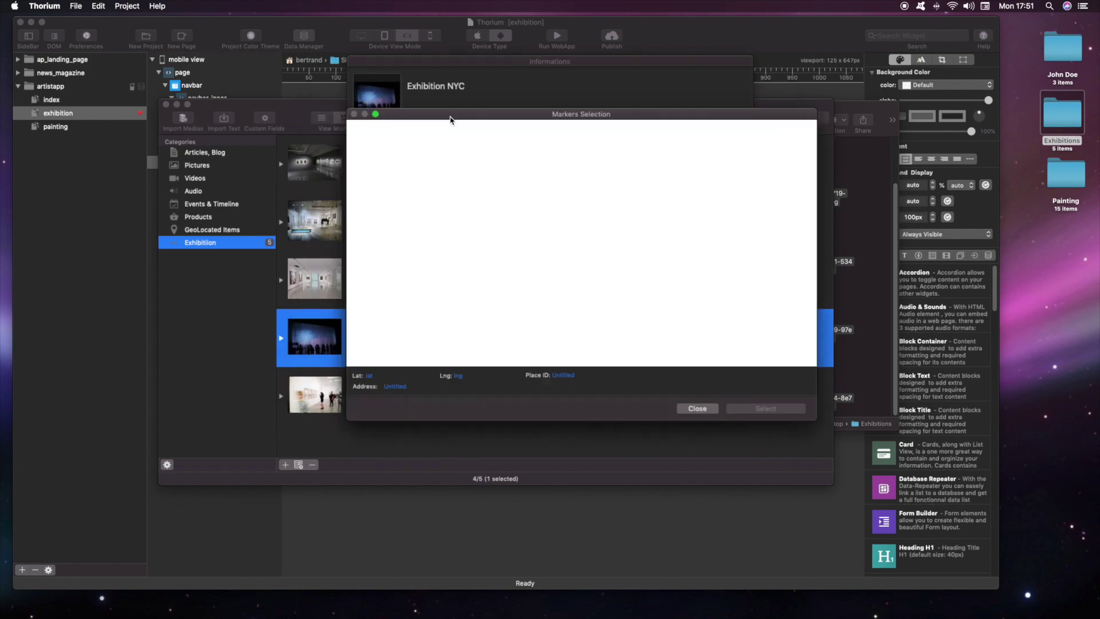
pyautogui.write('New York')
pyautogui.press('Return')
pyautogui.scroll(3, 610, 326)
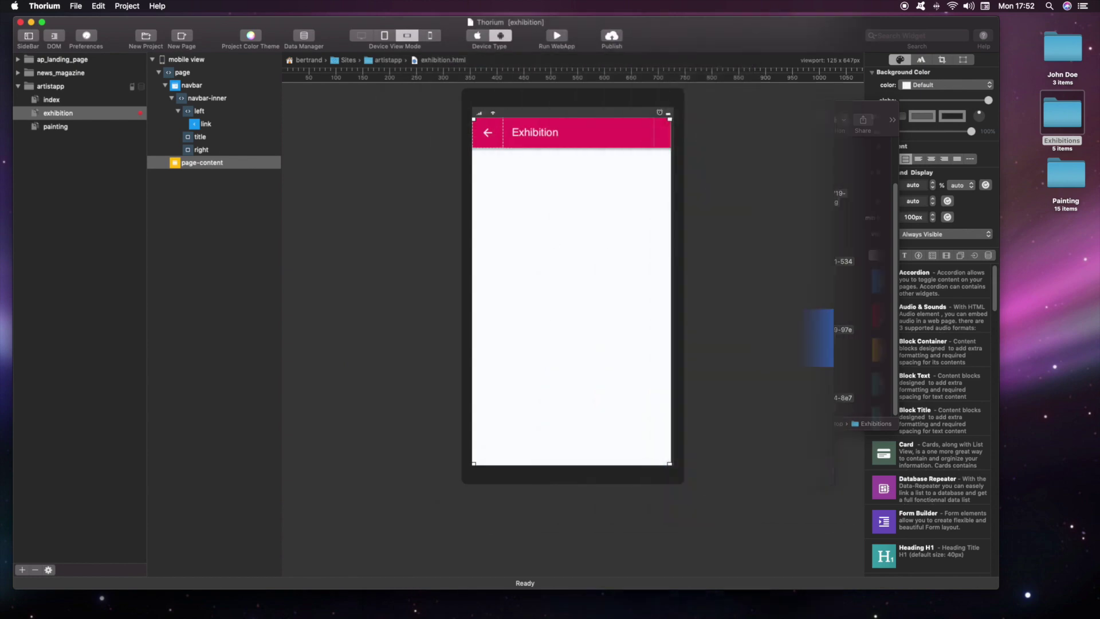
pyautogui.click(988, 255)
pyautogui.moveTo(884, 281); pyautogui.dragTo(521, 157)
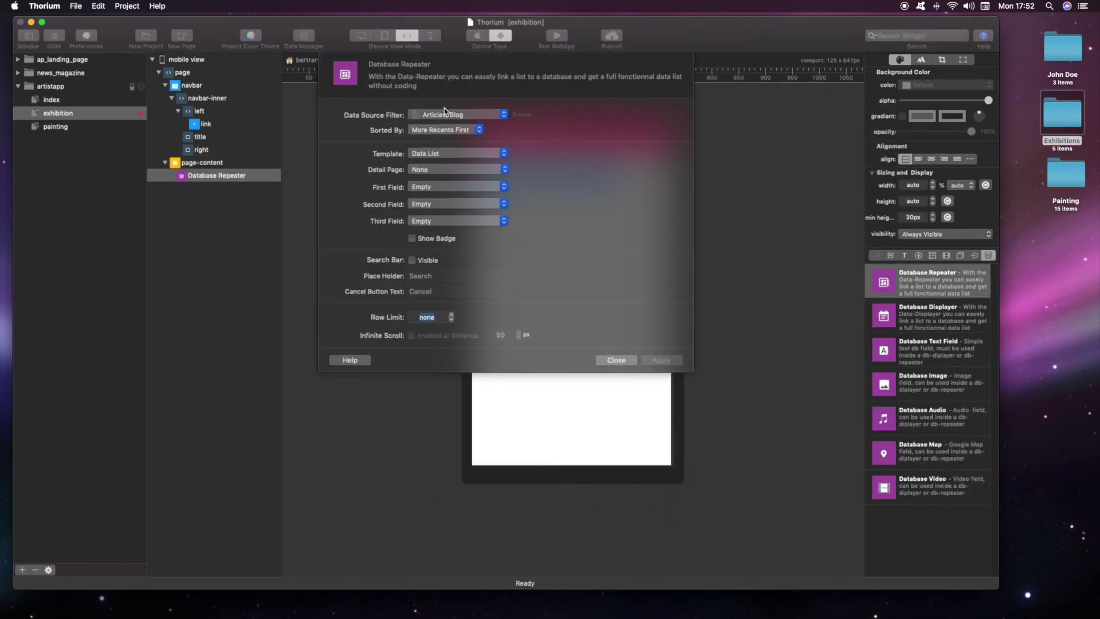
# Step: Give the repeater a Media List layout showing Name/Title, Description and Rating
pyautogui.click(441, 154)
pyautogui.click(435, 165)
pyautogui.click(453, 170)
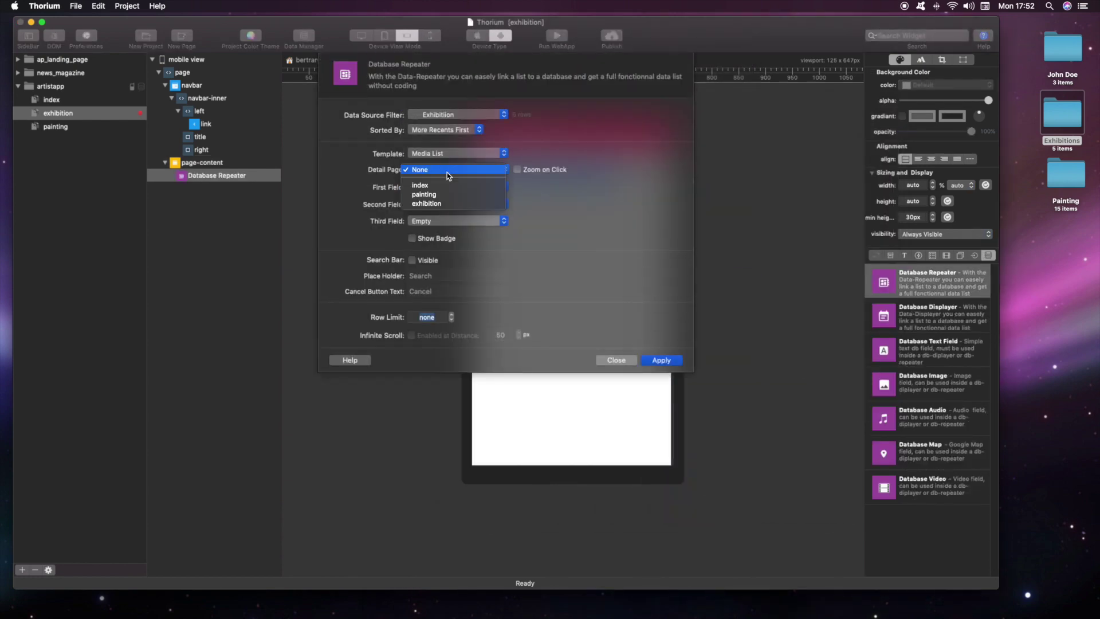
pyautogui.click(436, 170)
pyautogui.click(453, 187)
pyautogui.click(439, 203)
pyautogui.click(453, 204)
pyautogui.click(439, 252)
pyautogui.click(453, 221)
pyautogui.click(433, 291)
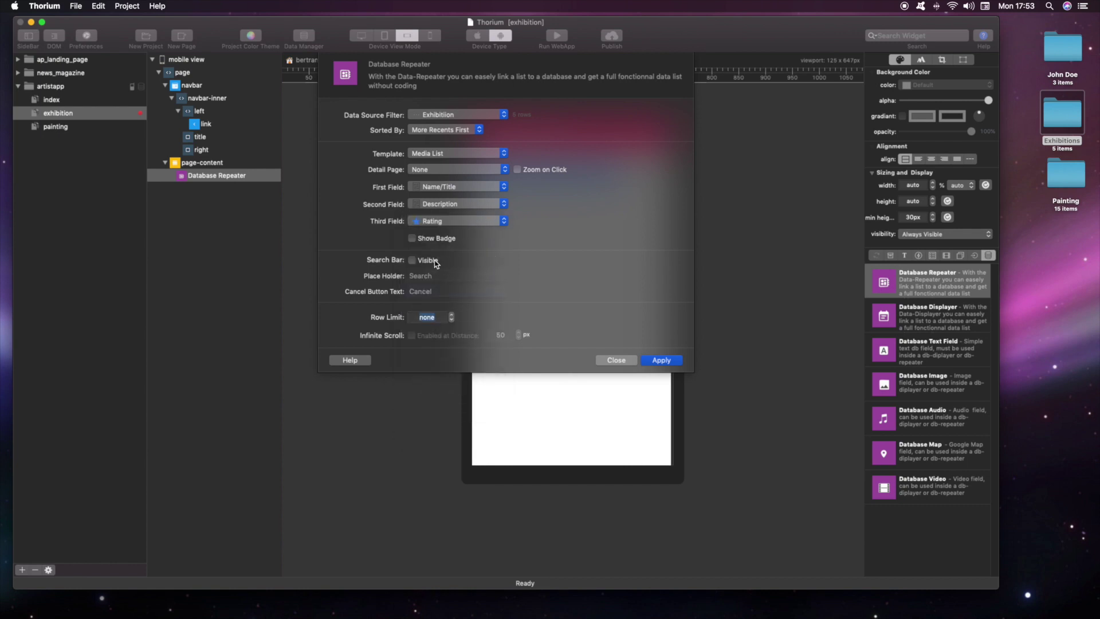
pyautogui.click(661, 360)
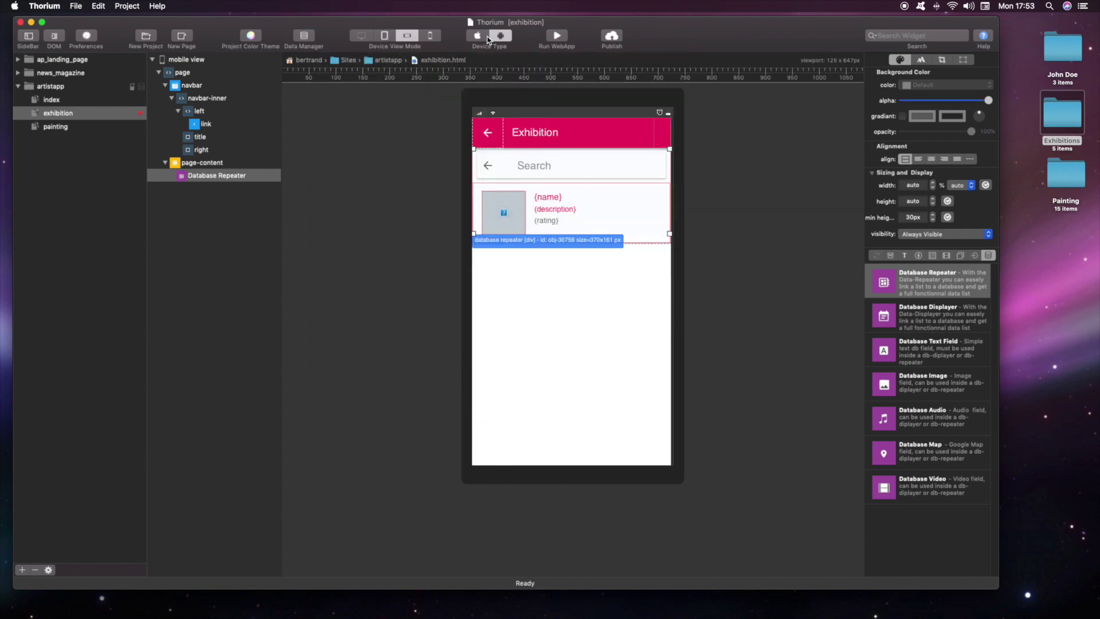
# Step: Preview the exhibitions list in iOS style, test searching for 'Rome', then start a new page
pyautogui.click(486, 38)
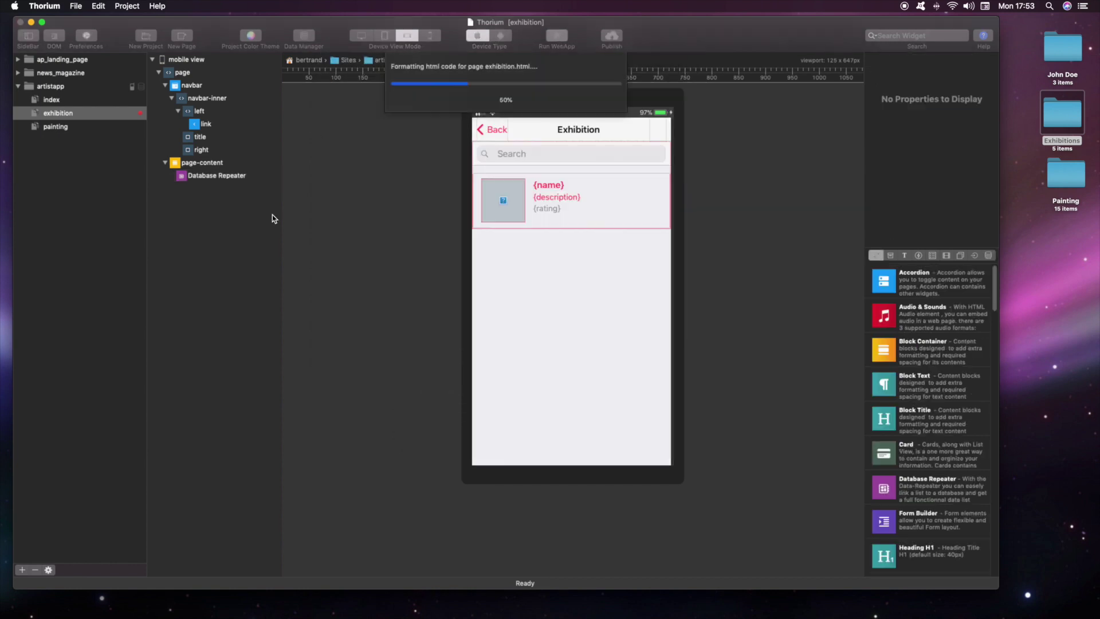
pyautogui.click(458, 470)
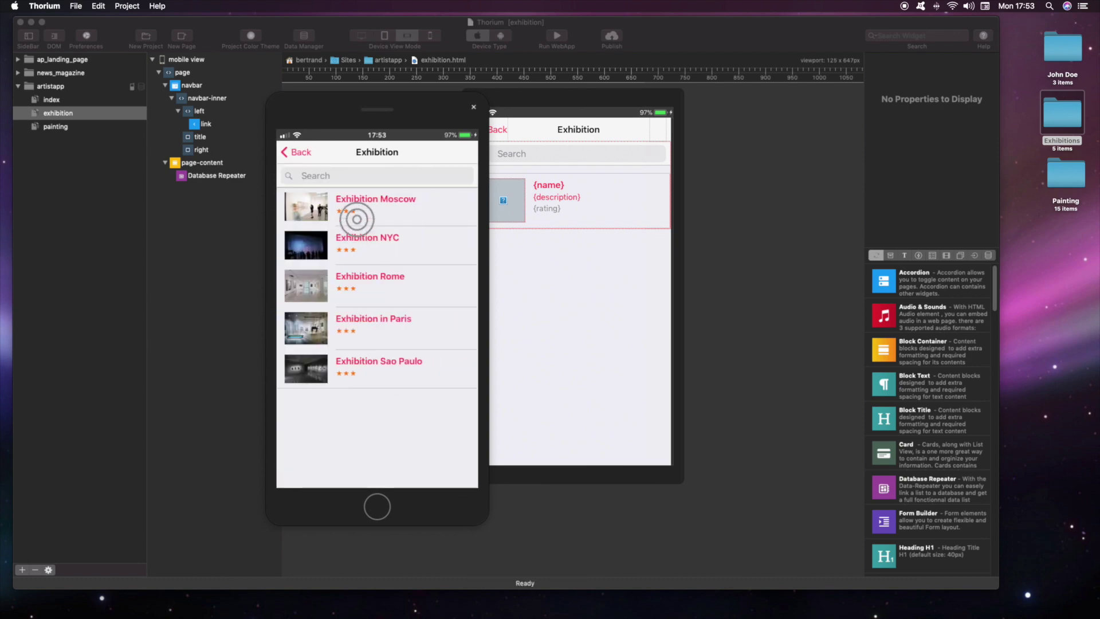
pyautogui.click(395, 178)
pyautogui.write('Rome')
pyautogui.press('BackSpace')
pyautogui.press('BackSpace')
pyautogui.press('BackSpace')
pyautogui.press('BackSpace')
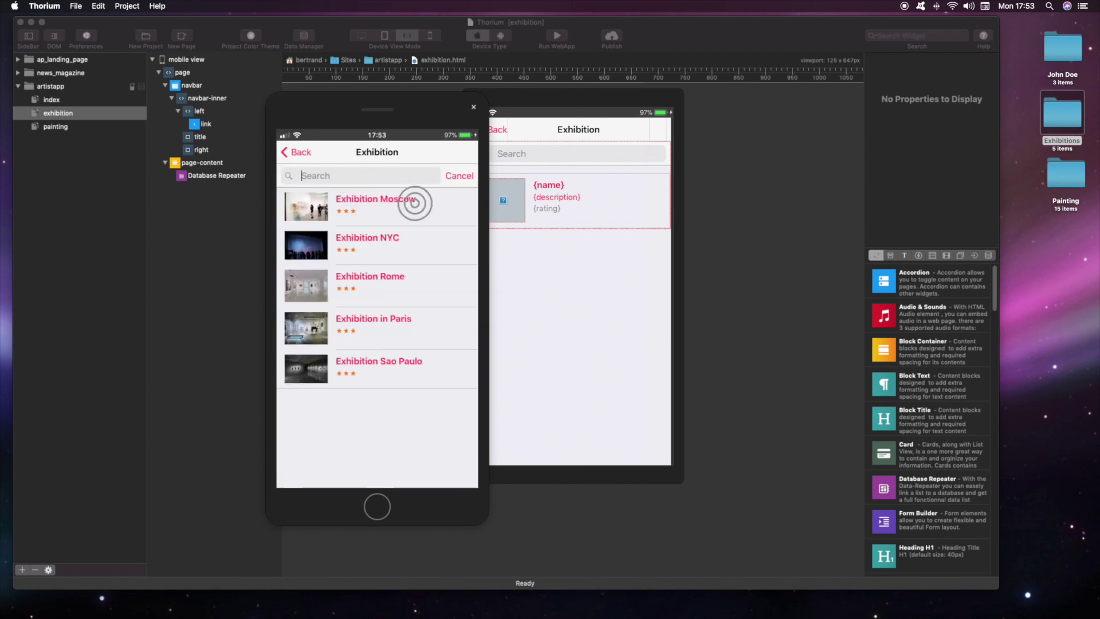
pyautogui.press('super+n')
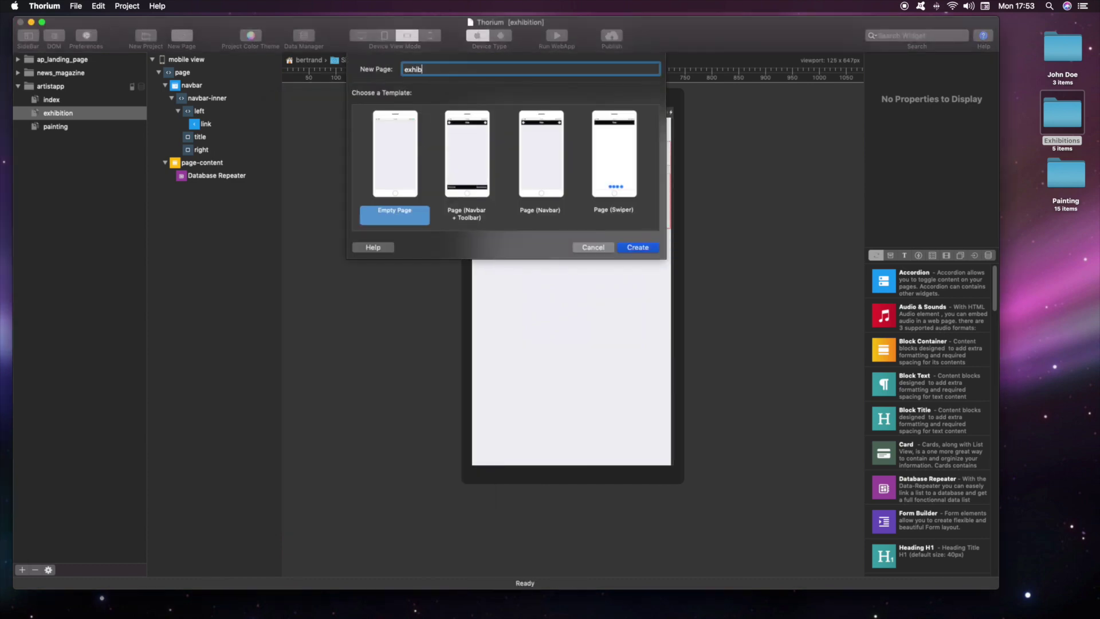
# Step: Create the exhibition_detail page with a navbar titled Exhibition Detail
pyautogui.click(534, 161)
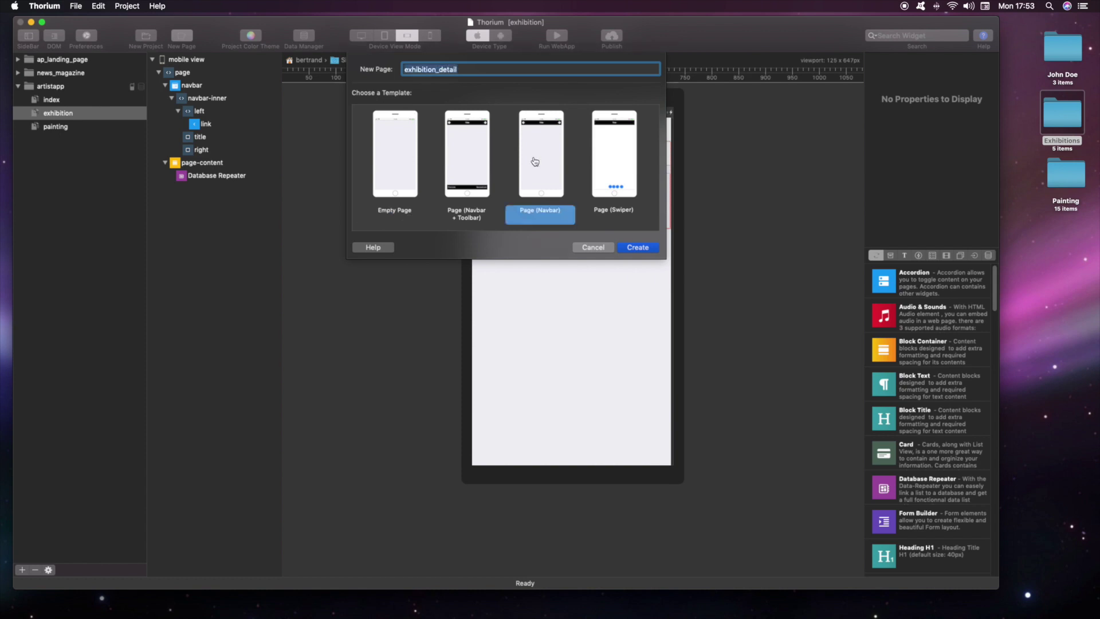
pyautogui.click(637, 248)
pyautogui.doubleClick(576, 131)
pyautogui.write('Exhibition Detail')
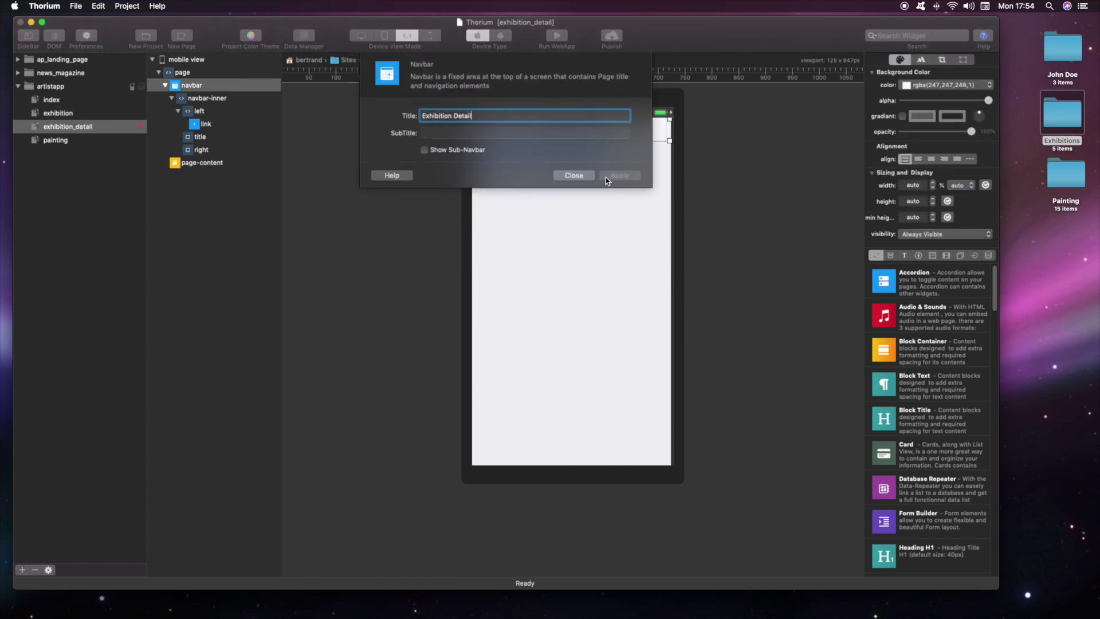
pyautogui.click(606, 177)
# Step: Add a Database Displayer holding an image and a text field bound to Name/Title
pyautogui.click(988, 255)
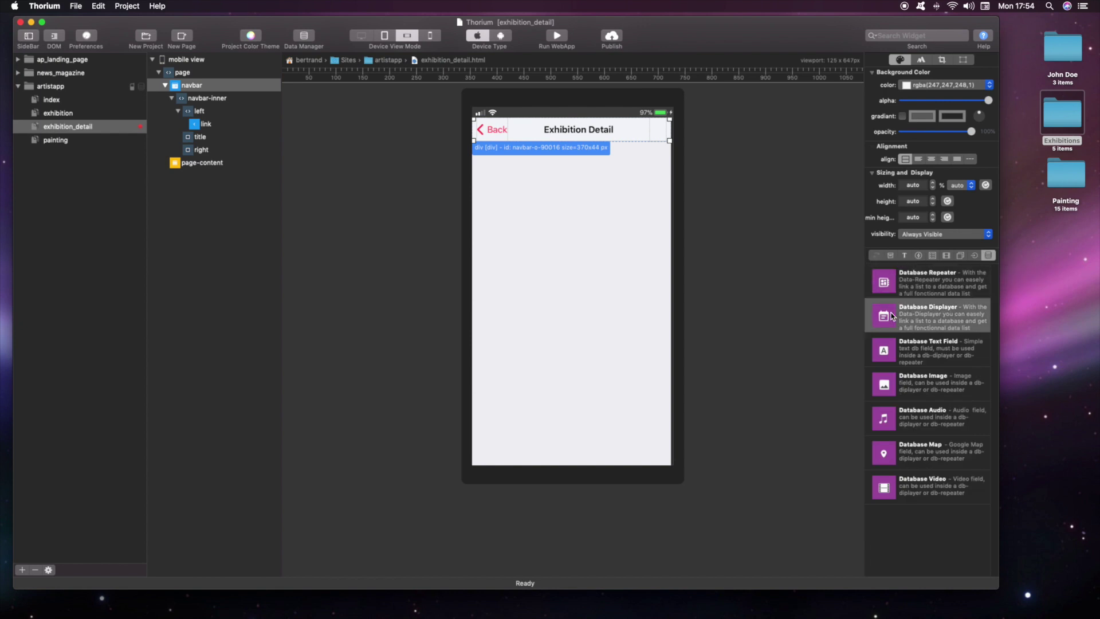
pyautogui.moveTo(884, 316); pyautogui.dragTo(567, 167)
pyautogui.moveTo(884, 384); pyautogui.dragTo(573, 165)
pyautogui.moveTo(884, 350); pyautogui.dragTo(570, 171)
pyautogui.click(456, 115)
pyautogui.click(456, 115)
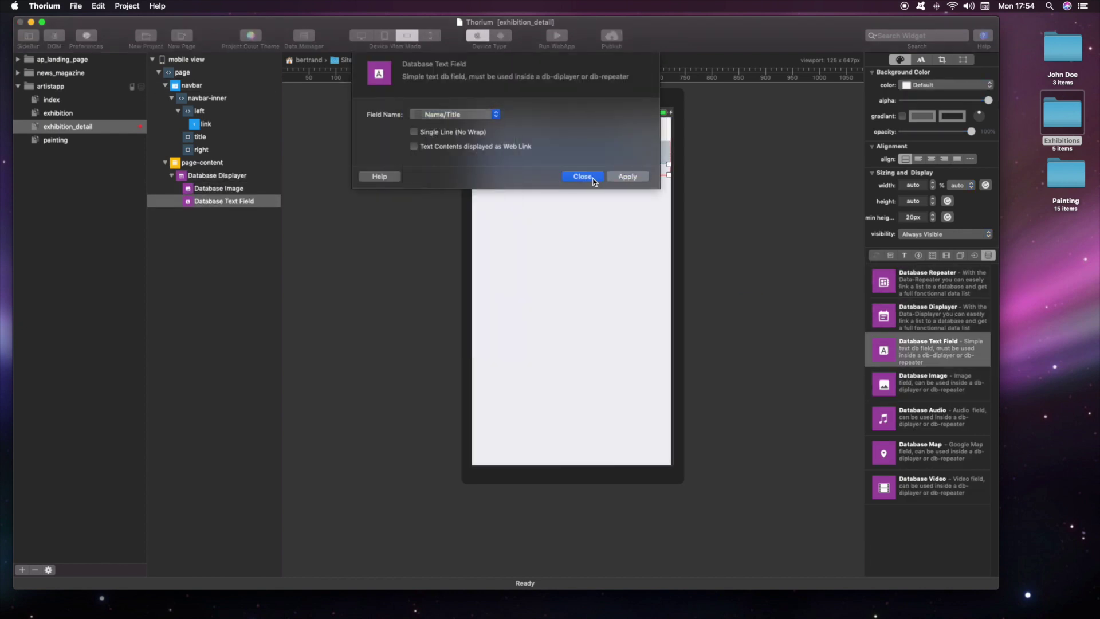
pyautogui.click(593, 181)
# Step: Add a second database text field bound to Description below the title
pyautogui.click(989, 255)
pyautogui.moveTo(884, 350); pyautogui.dragTo(527, 181)
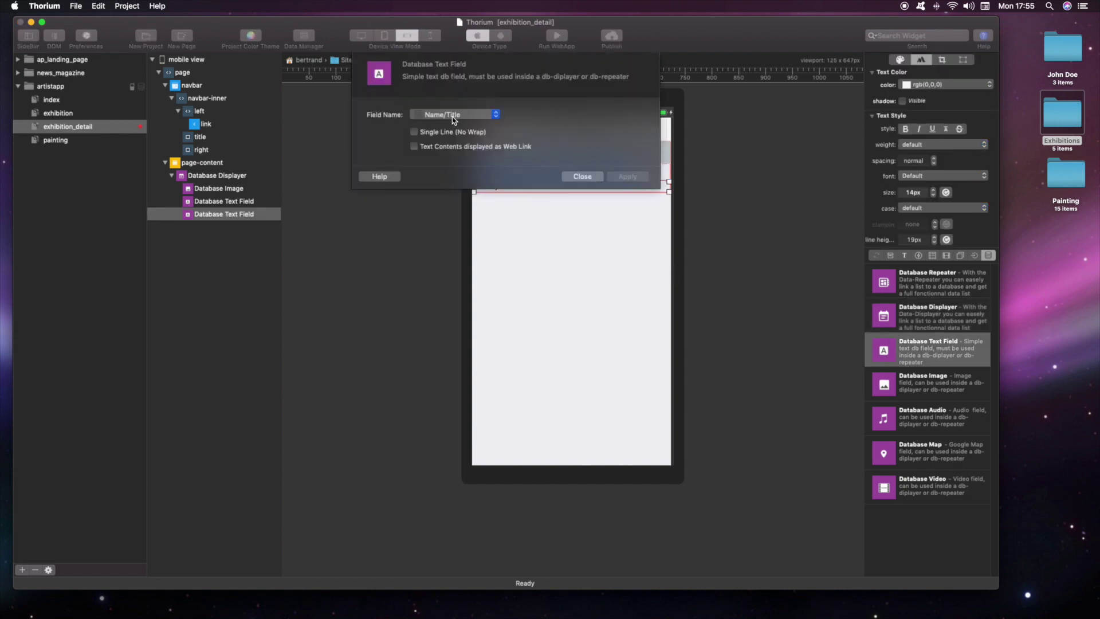
pyautogui.click(453, 114)
pyautogui.click(459, 128)
pyautogui.click(583, 176)
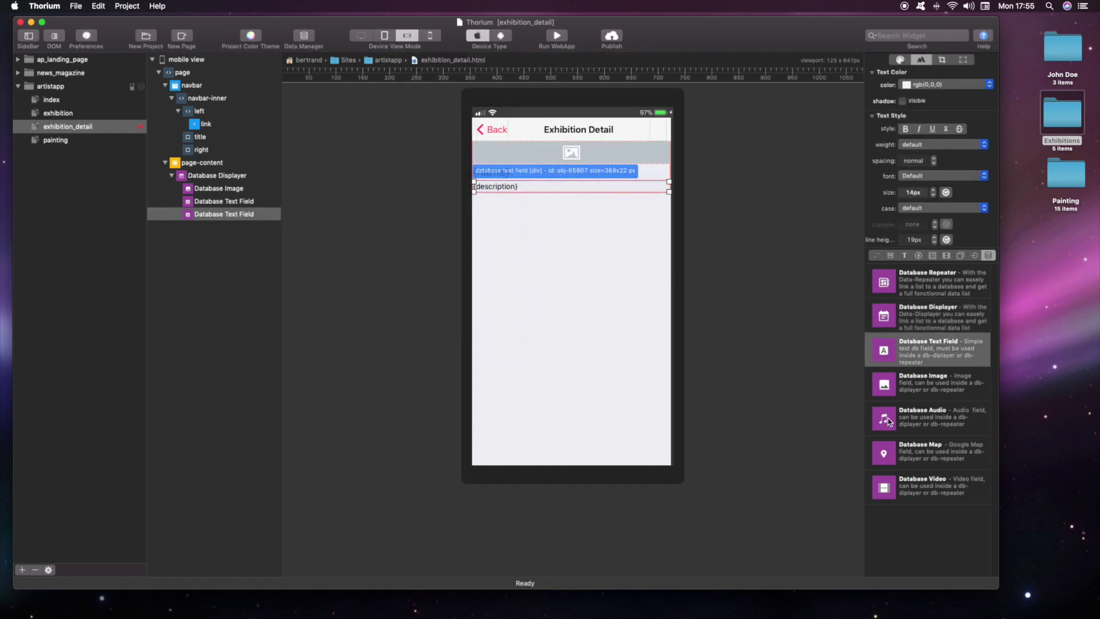
# Step: Add a database map in roadmap view with Apple style and a higher zoom level
pyautogui.moveTo(884, 453); pyautogui.dragTo(572, 197)
pyautogui.click(458, 132)
pyautogui.click(456, 133)
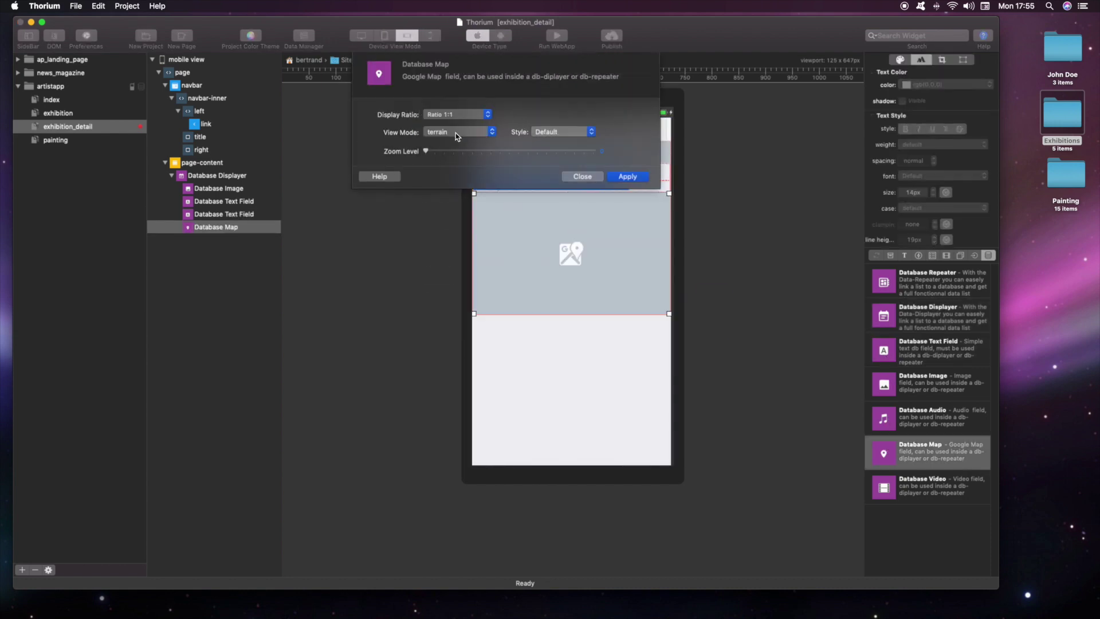
pyautogui.moveTo(426, 151); pyautogui.dragTo(482, 151)
pyautogui.click(458, 131)
pyautogui.click(452, 127)
pyautogui.click(564, 132)
pyautogui.click(560, 227)
pyautogui.click(628, 177)
# Step: Link the exhibition repeater's rows to the exhibition_detail page and run the web app
pyautogui.click(582, 176)
pyautogui.click(58, 112)
pyautogui.doubleClick(565, 203)
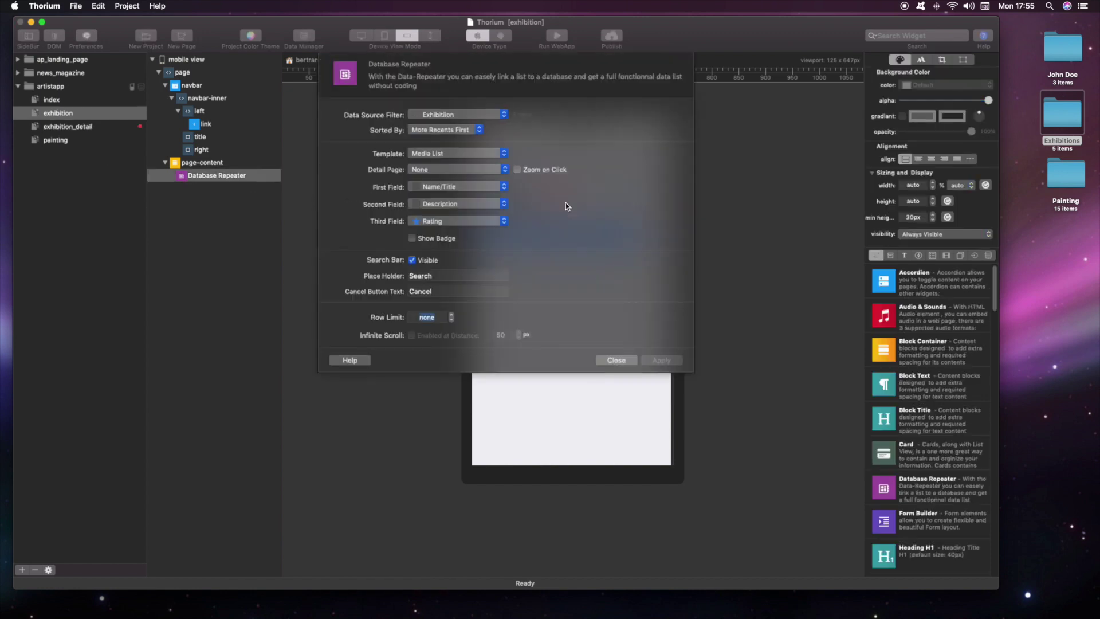
pyautogui.click(458, 169)
pyautogui.click(453, 206)
pyautogui.click(661, 360)
pyautogui.click(616, 359)
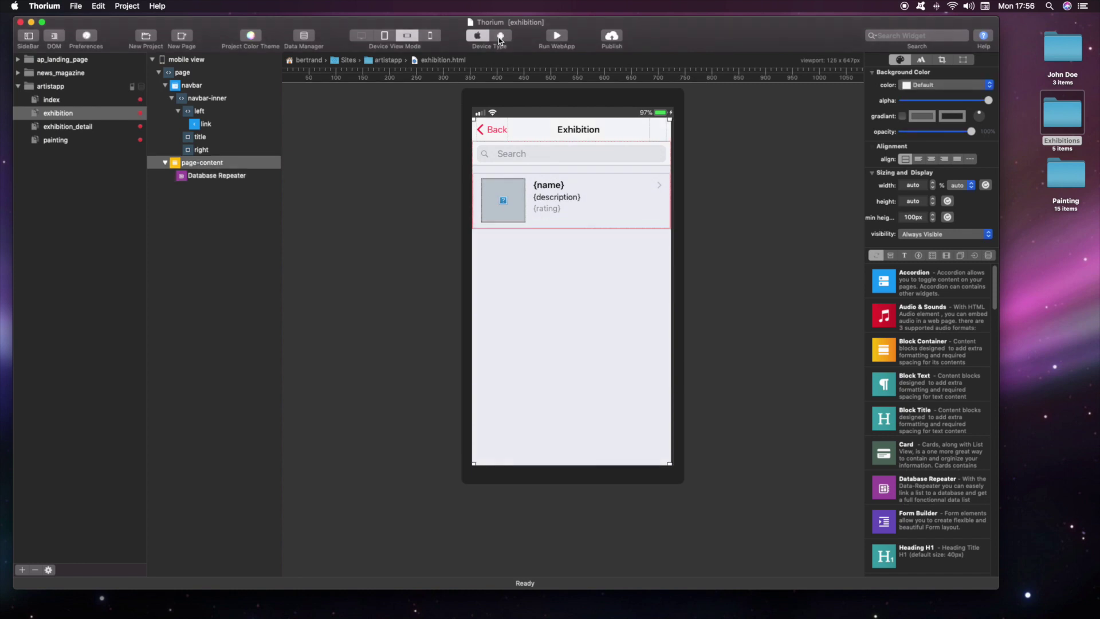
pyautogui.click(556, 35)
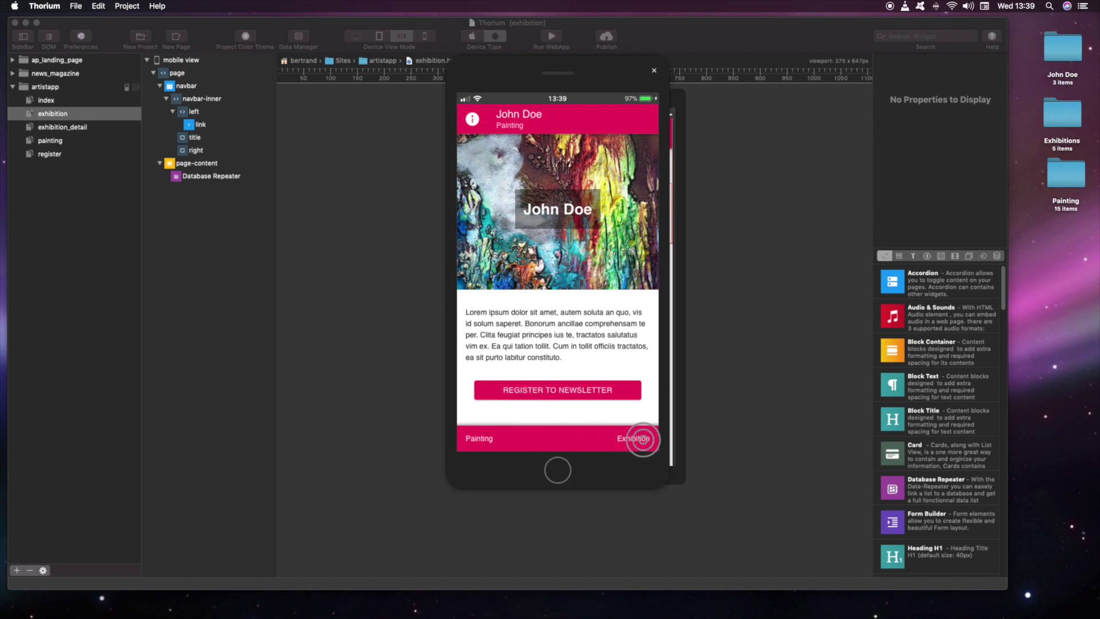
# Step: In the running app, open the Exhibition tab and view the Exhibition Moscow detail page
pyautogui.click(643, 439)
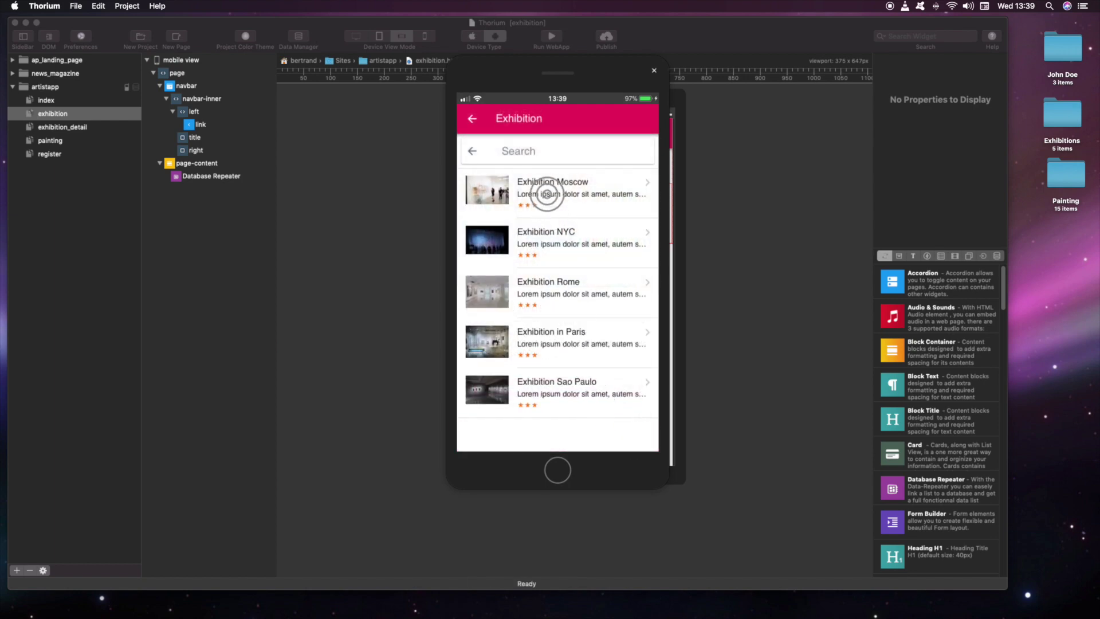
pyautogui.click(547, 194)
pyautogui.scroll(-5, 549, 198)
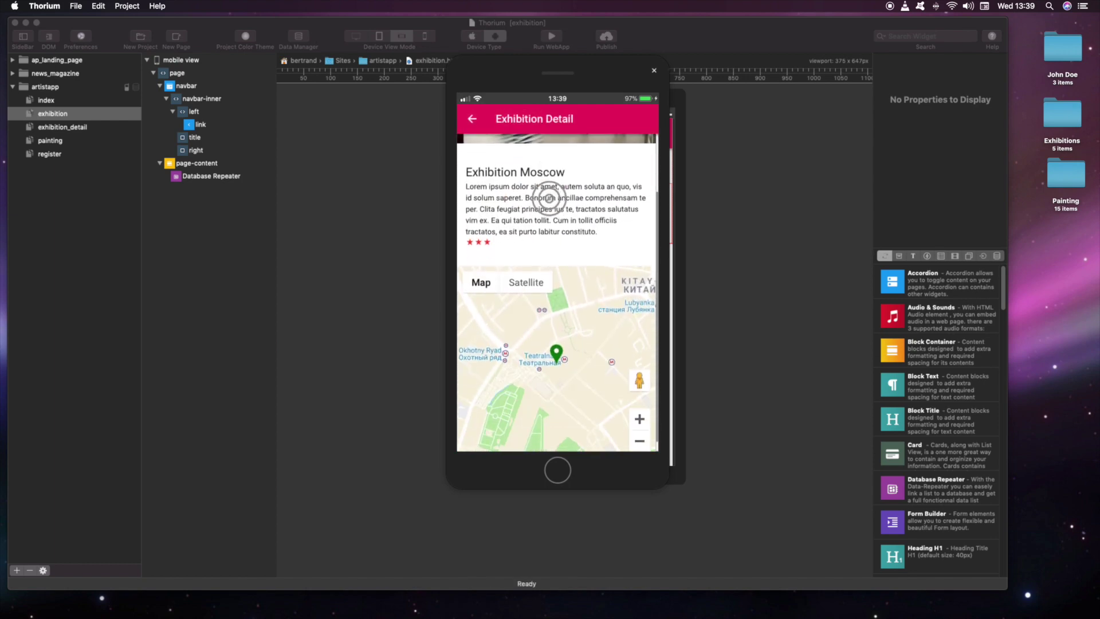
pyautogui.scroll(5, 550, 198)
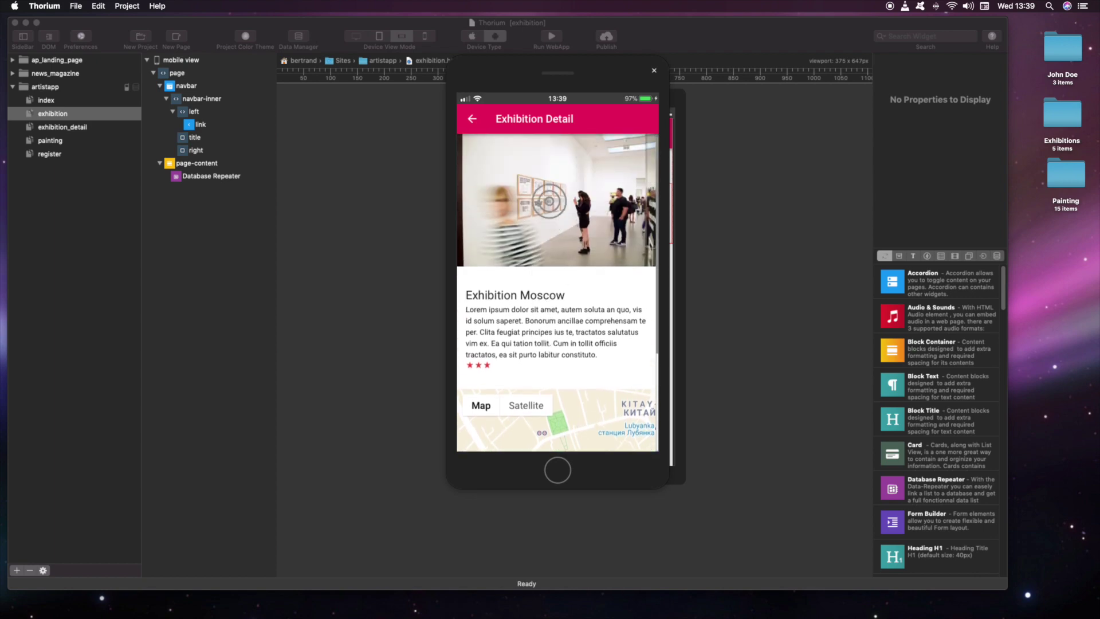
pyautogui.click(471, 119)
# Step: View the Exhibition NYC detail page and return to the list
pyautogui.click(487, 244)
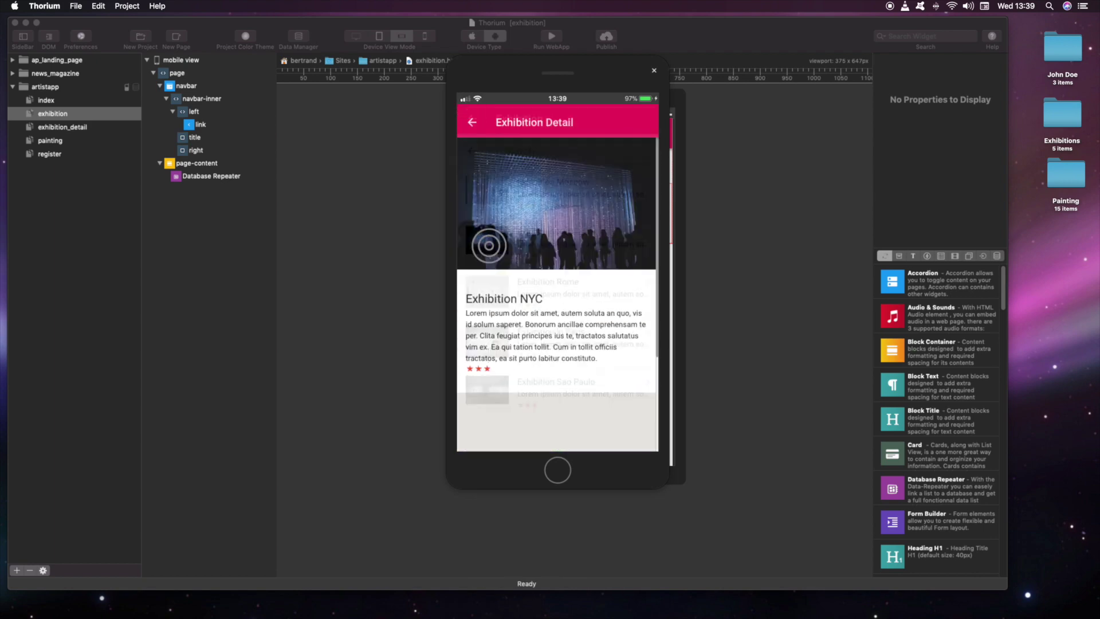
pyautogui.scroll(-5, 528, 257)
pyautogui.scroll(5, 528, 259)
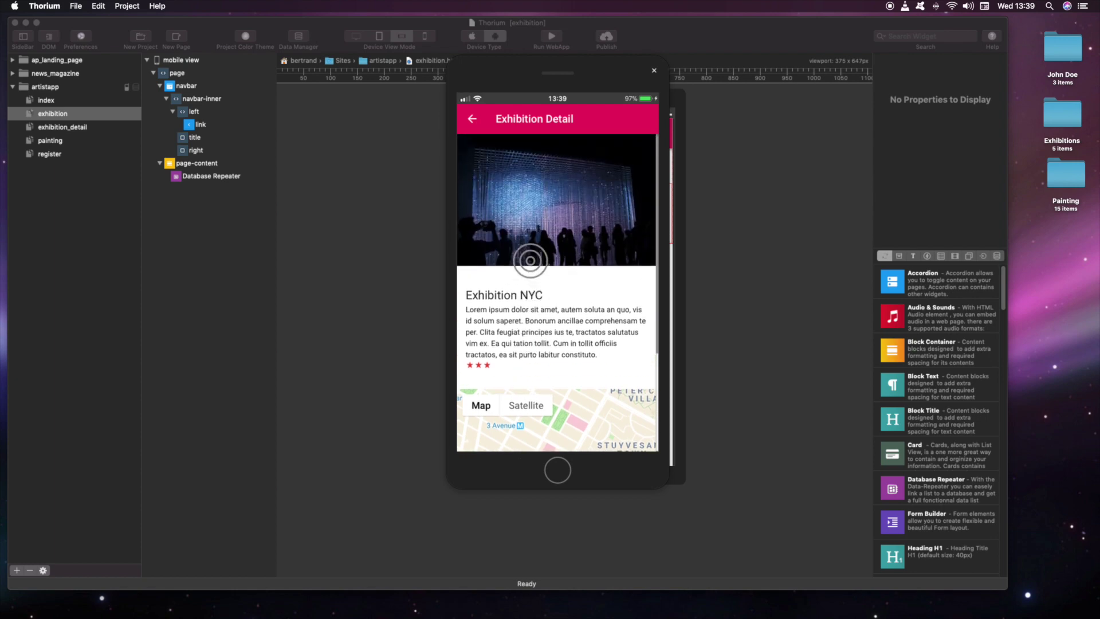
pyautogui.click(471, 119)
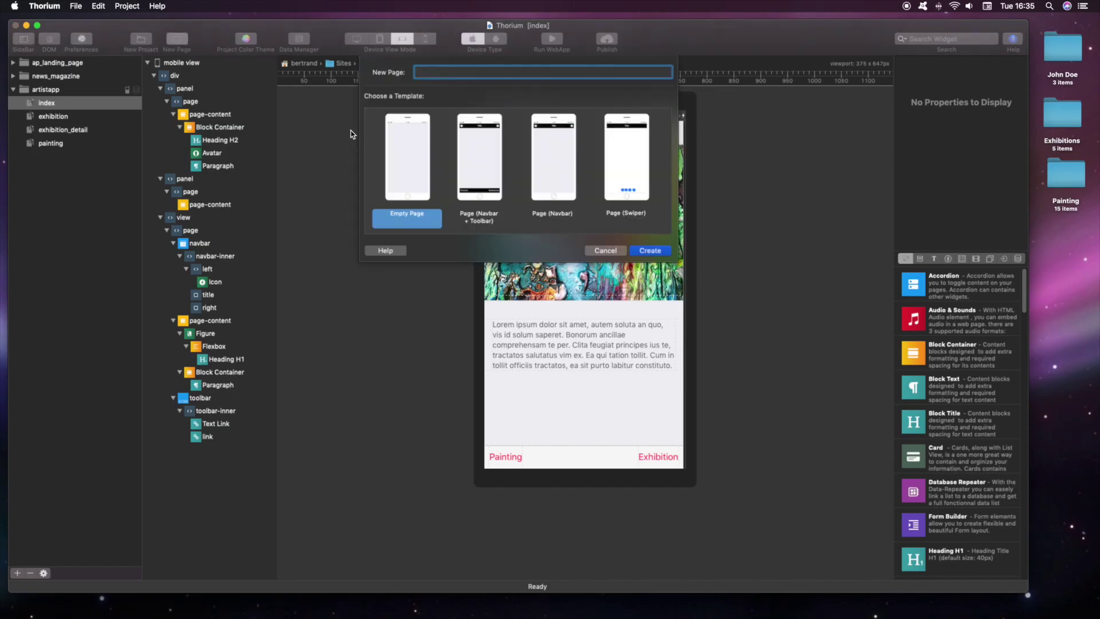
# Step: Create the register page with a navbar titled Register
pyautogui.click(554, 179)
pyautogui.press('Return')
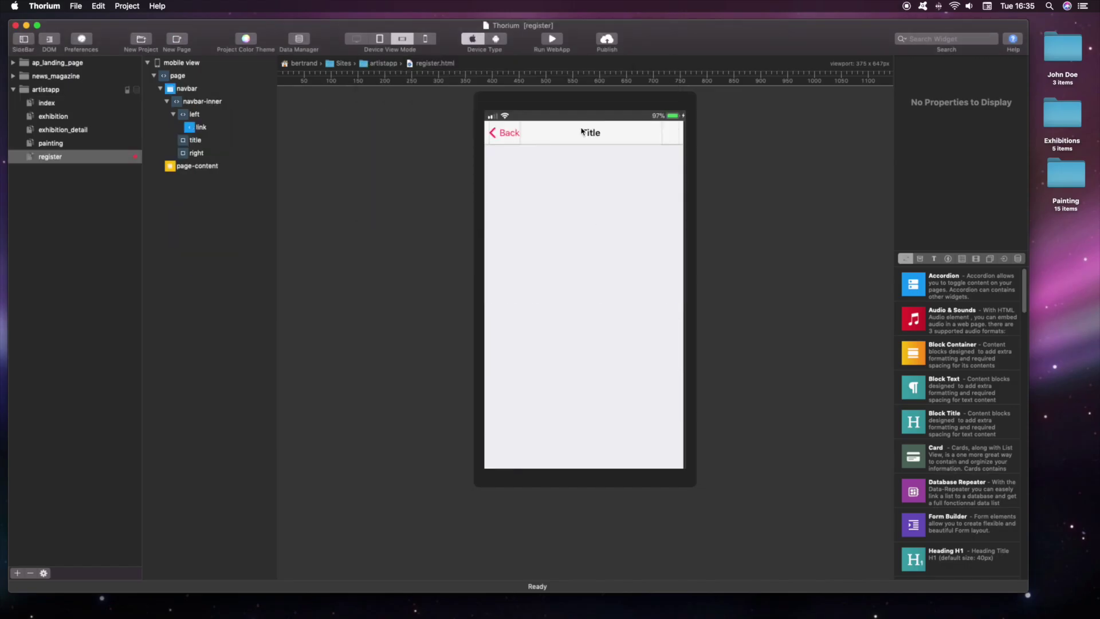
pyautogui.doubleClick(582, 130)
pyautogui.write('Register')
pyautogui.click(625, 181)
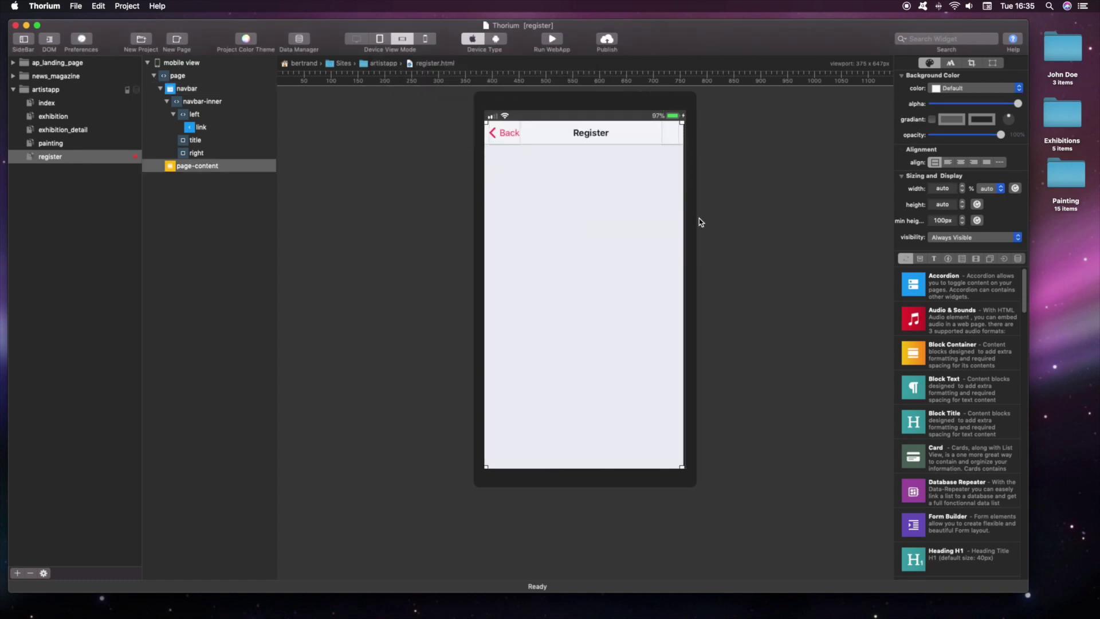
# Step: Add a block container with a Form Builder inside it
pyautogui.click(920, 258)
pyautogui.moveTo(913, 284); pyautogui.dragTo(614, 277)
pyautogui.click(1004, 258)
pyautogui.moveTo(921, 283); pyautogui.dragTo(558, 171)
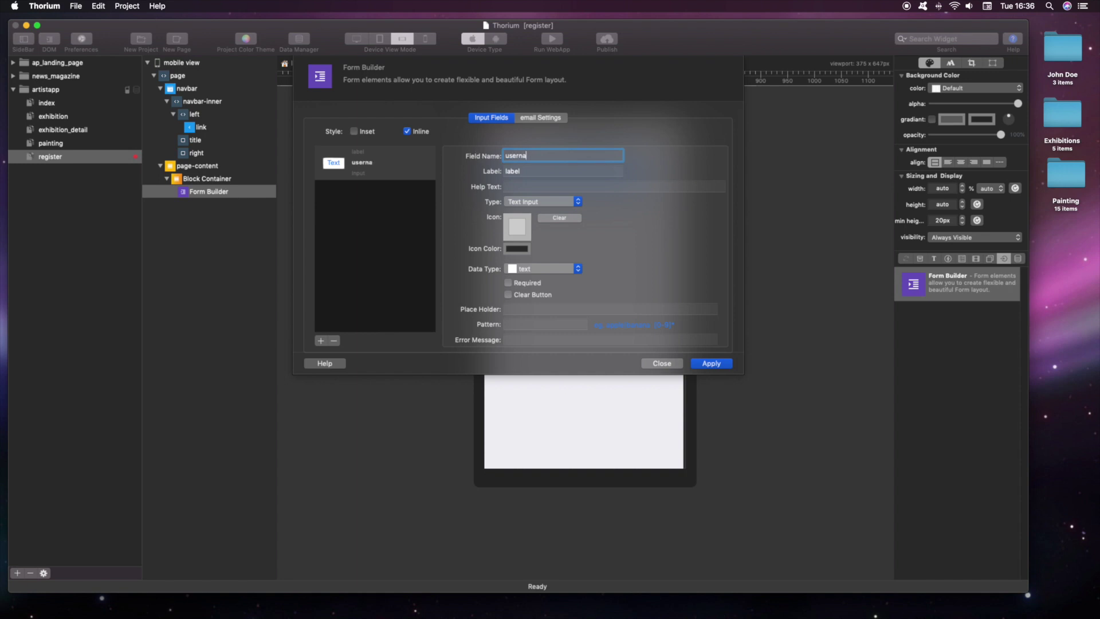
# Step: Add a Useremail text field and a comments field set to multi-line Long Text
pyautogui.click(320, 342)
pyautogui.write('ail')
pyautogui.click(541, 202)
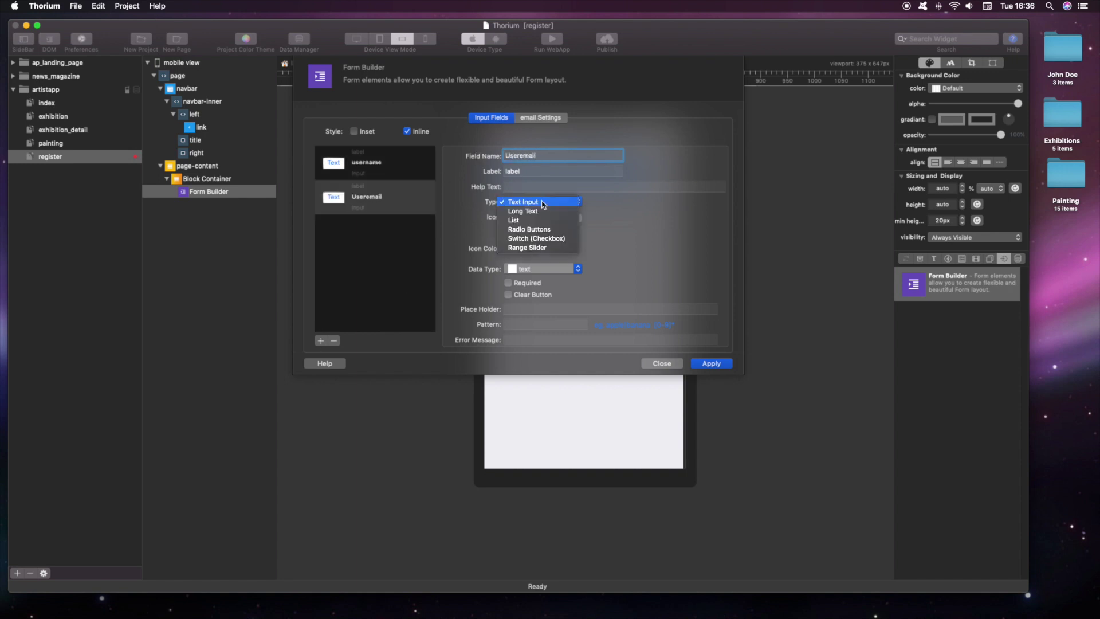
pyautogui.click(541, 202)
pyautogui.click(541, 269)
pyautogui.click(541, 279)
pyautogui.click(320, 342)
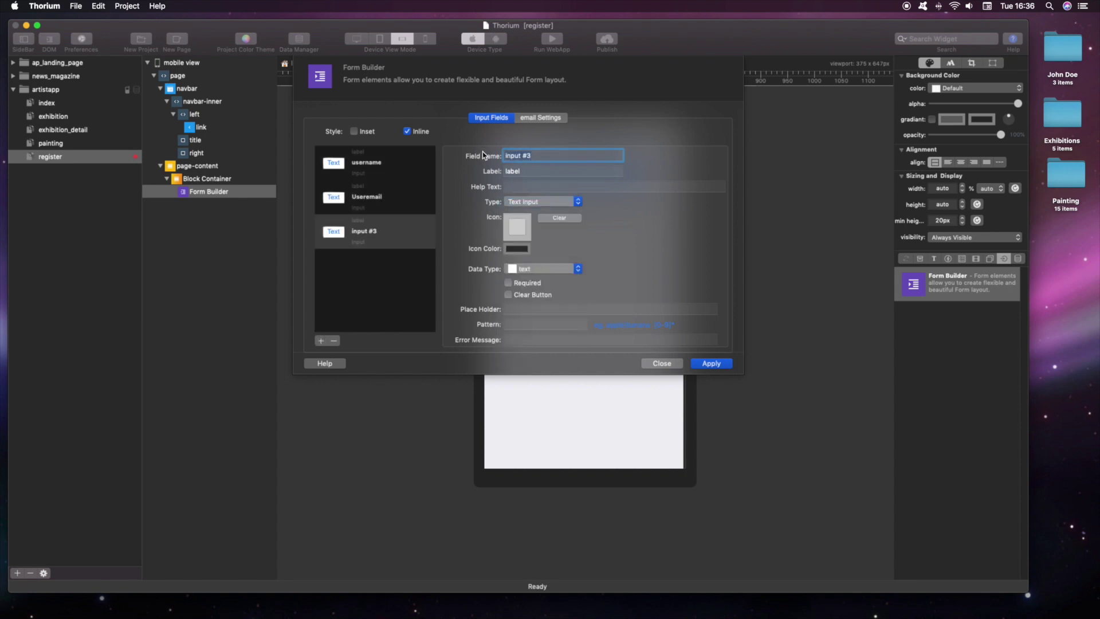
pyautogui.click(541, 201)
pyautogui.click(533, 213)
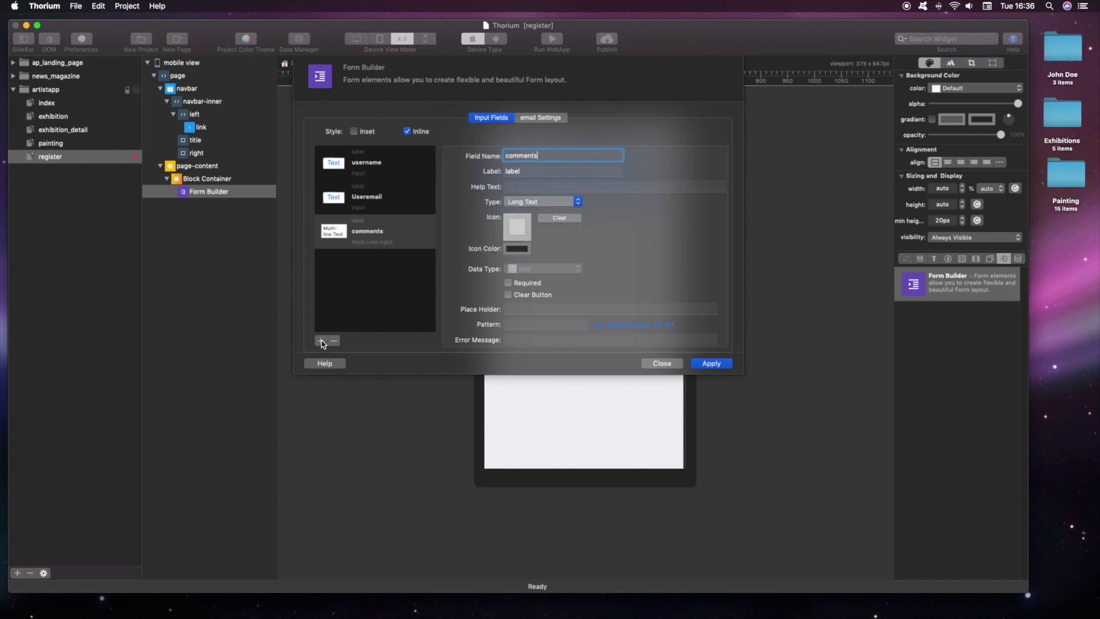
# Step: Add a receivenewsletter field as a pink Switch (Checkbox)
pyautogui.click(321, 342)
pyautogui.click(542, 201)
pyautogui.click(538, 243)
pyautogui.click(539, 285)
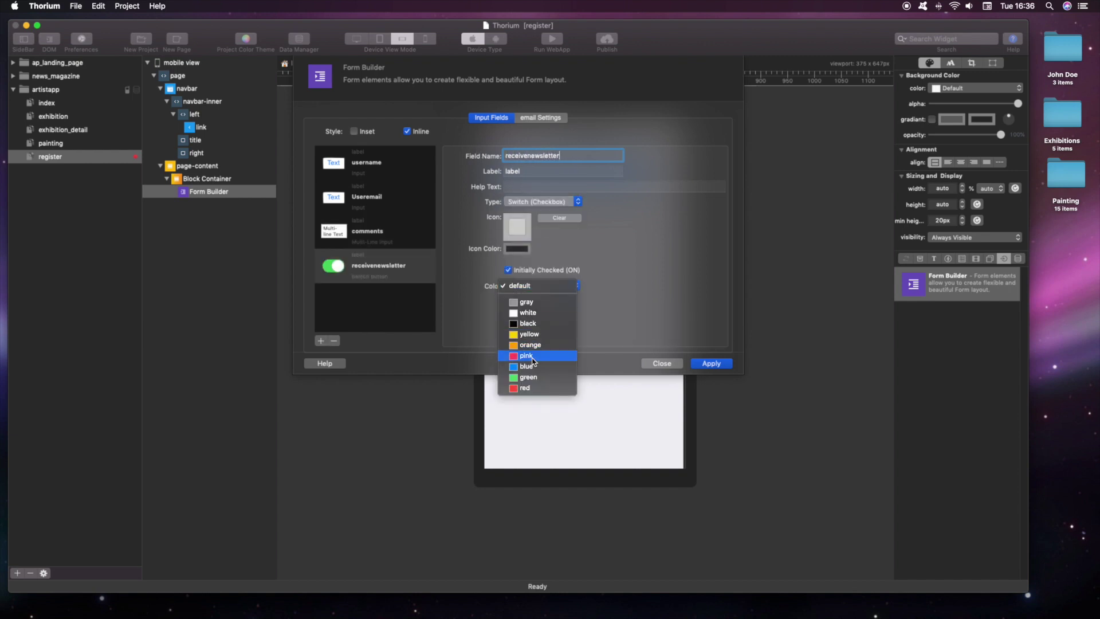
pyautogui.click(532, 355)
# Step: In the form's email settings, enter 'Thank You' as the confirmation message
pyautogui.click(541, 117)
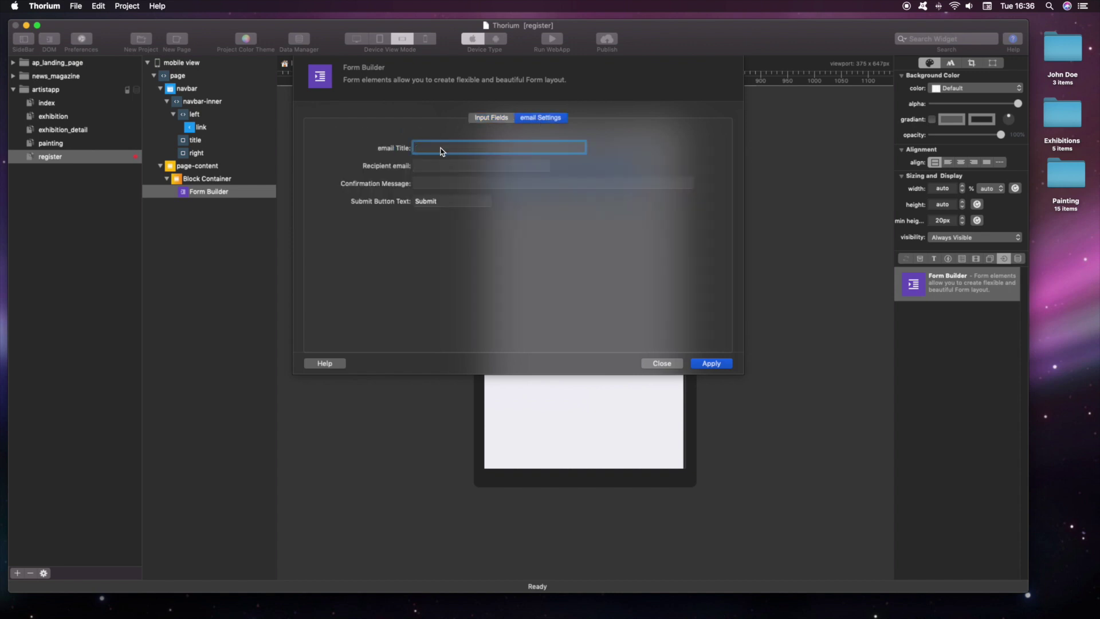
pyautogui.click(434, 181)
pyautogui.write('Thank You')
pyautogui.click(436, 166)
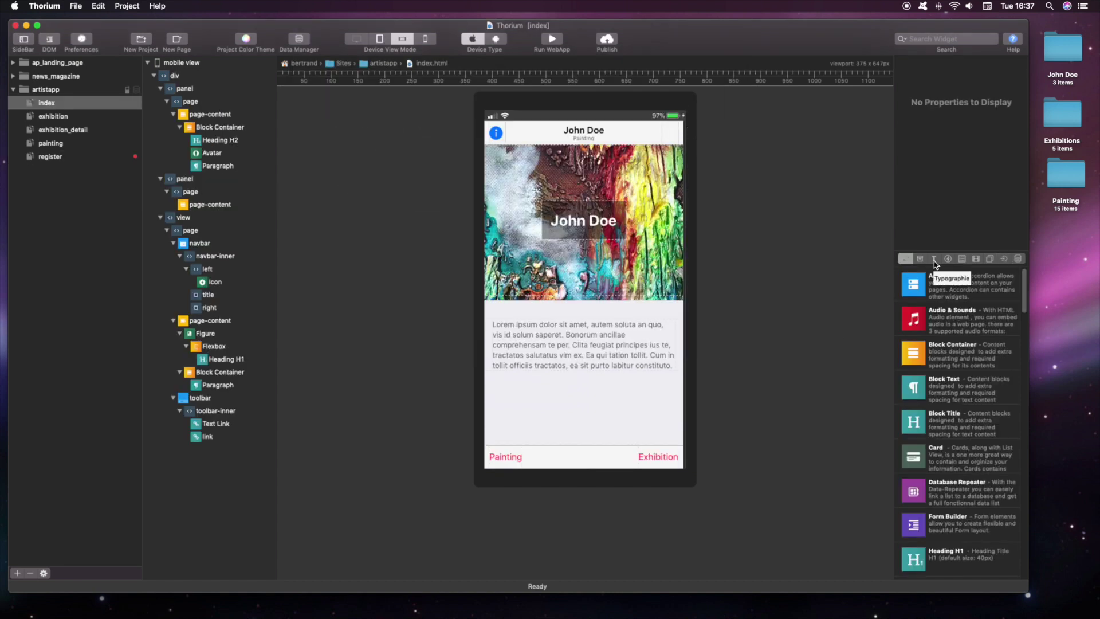
# Step: Add a block container with a Register to Newsletter button below the home paragraph, set to load register.html
pyautogui.click(948, 259)
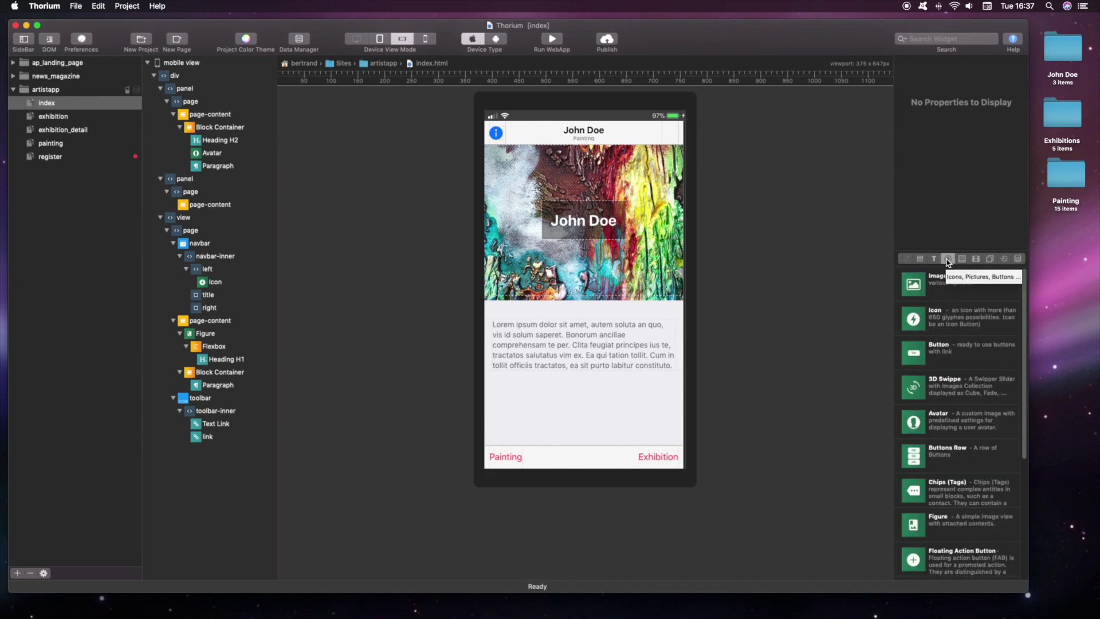
pyautogui.click(919, 259)
pyautogui.moveTo(913, 284); pyautogui.dragTo(576, 367)
pyautogui.click(948, 259)
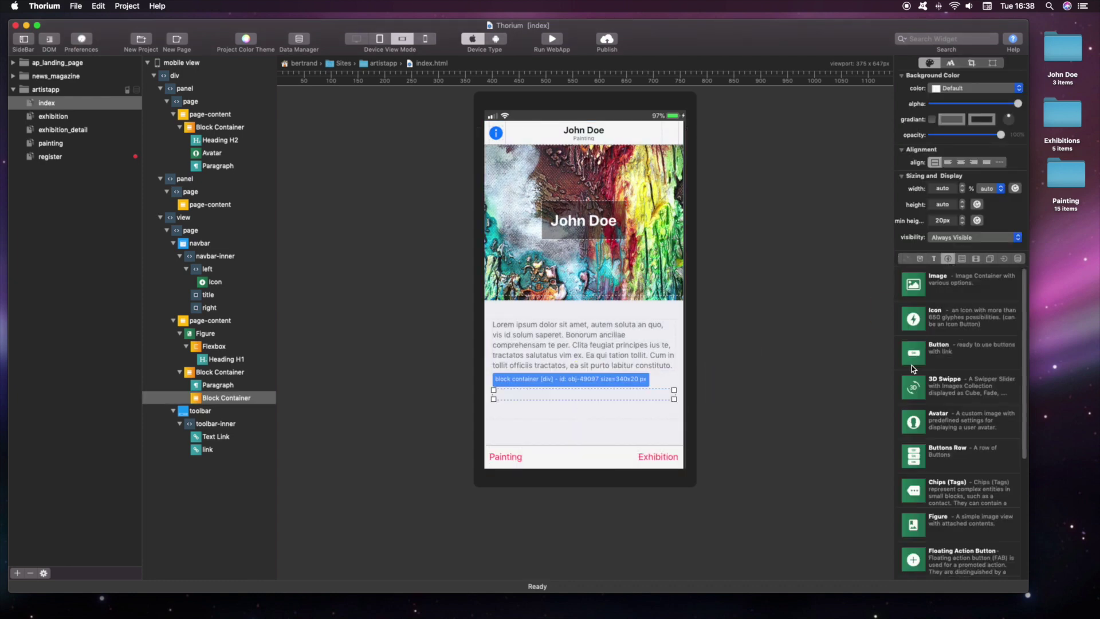
pyautogui.moveTo(914, 369); pyautogui.dragTo(568, 402)
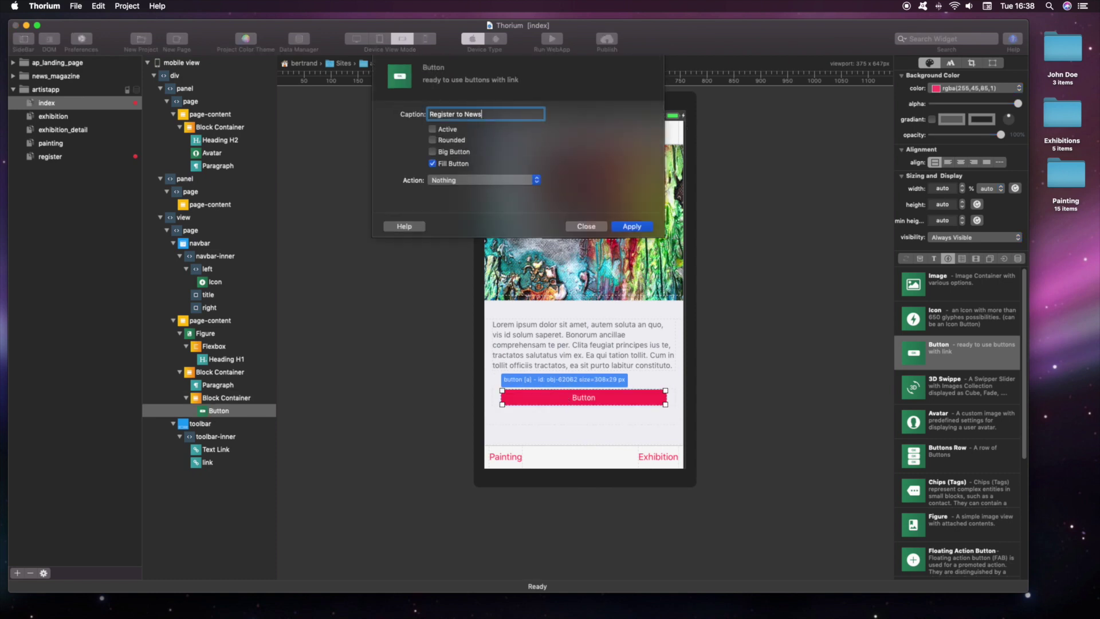
pyautogui.click(484, 180)
pyautogui.click(458, 187)
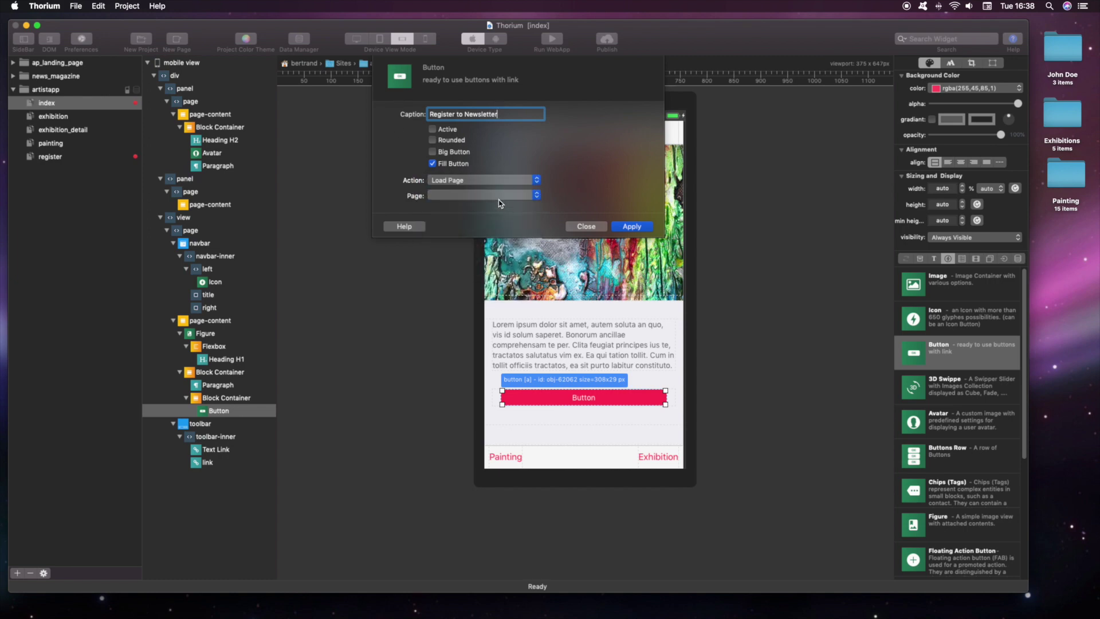
pyautogui.click(482, 195)
pyautogui.click(496, 238)
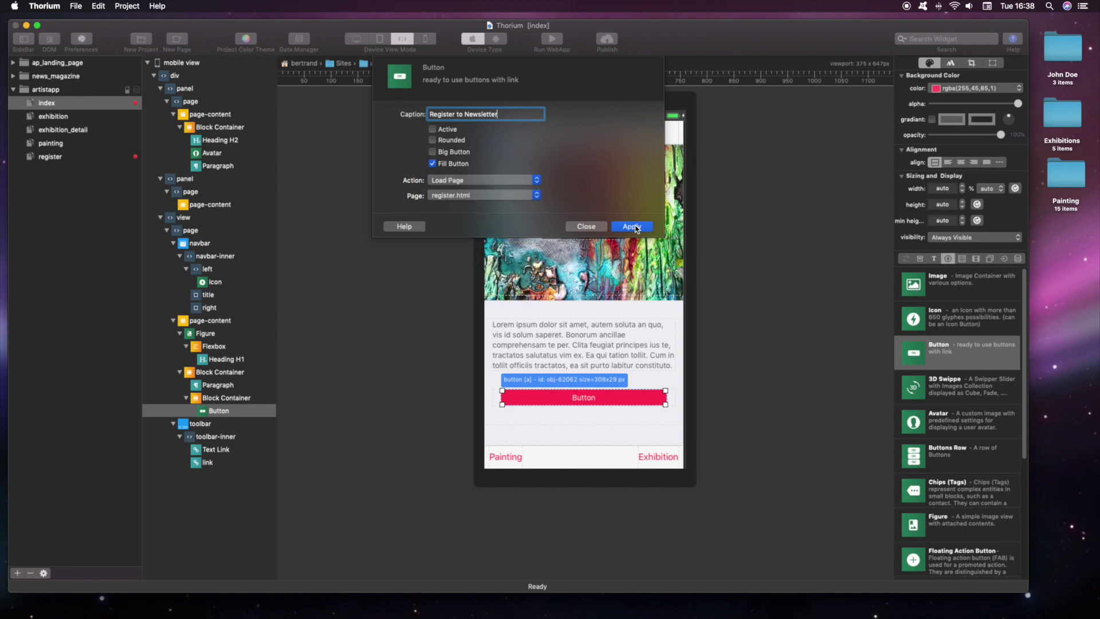
pyautogui.click(632, 226)
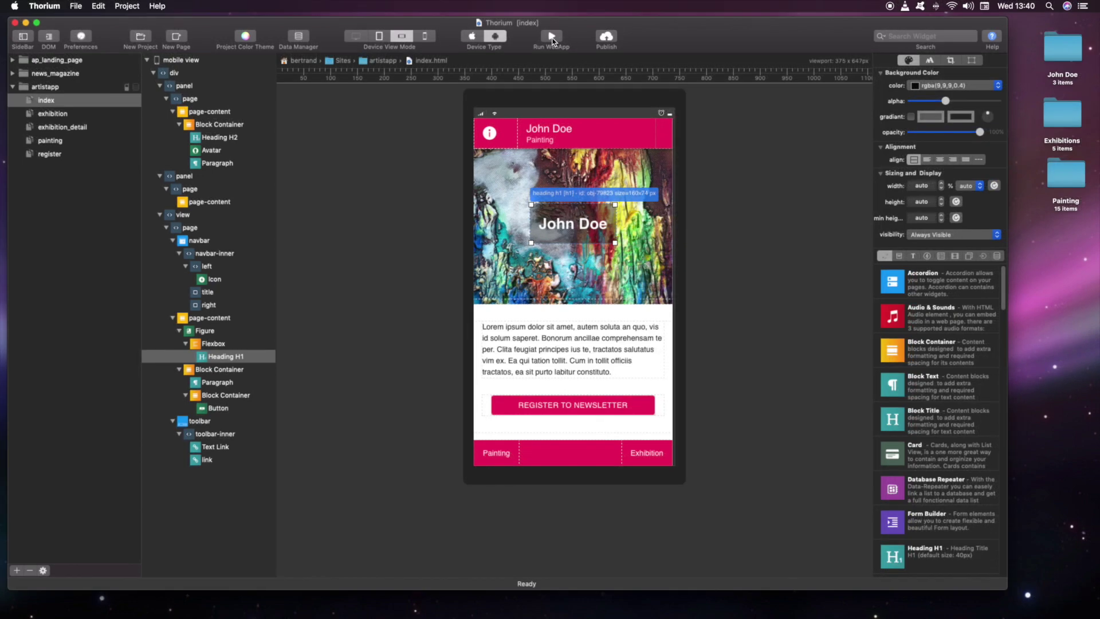
# Step: In the phone preview, submit a test registration with a username, e-mail and the NewsLetter switch off
pyautogui.click(552, 38)
pyautogui.click(545, 404)
pyautogui.click(553, 166)
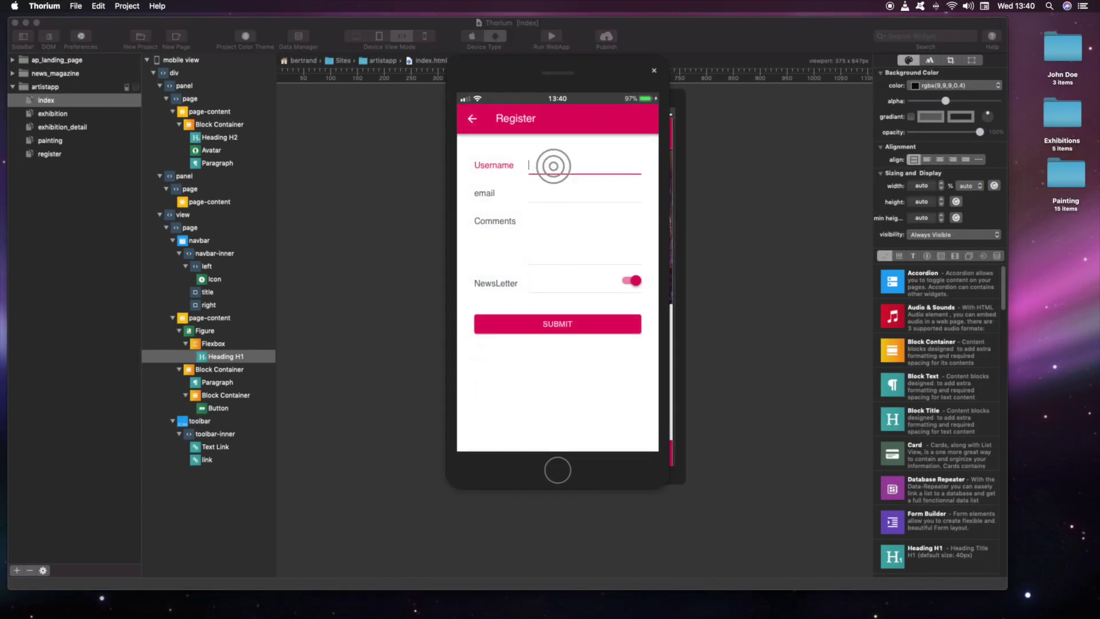
pyautogui.write('John Doe')
pyautogui.press('Tab')
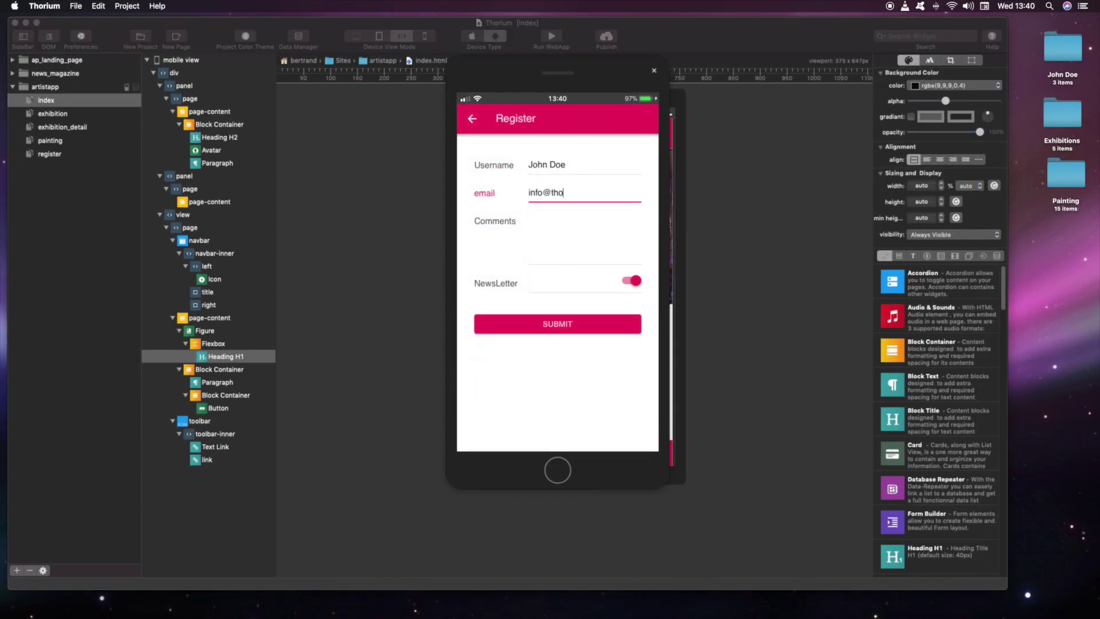
pyautogui.press('Tab')
pyautogui.click(631, 280)
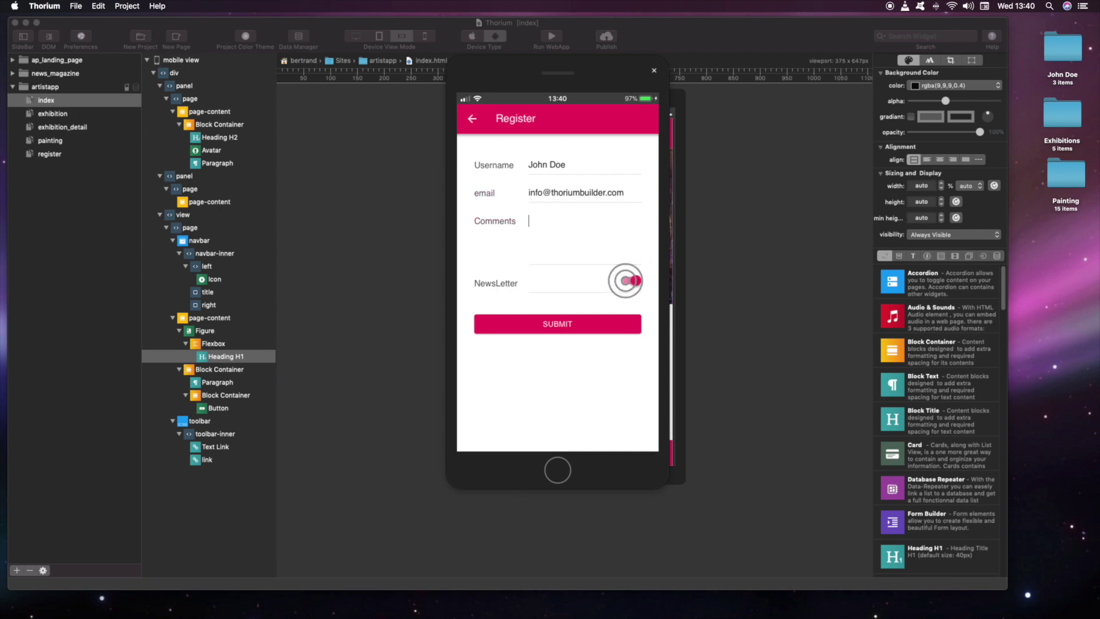
pyautogui.click(535, 324)
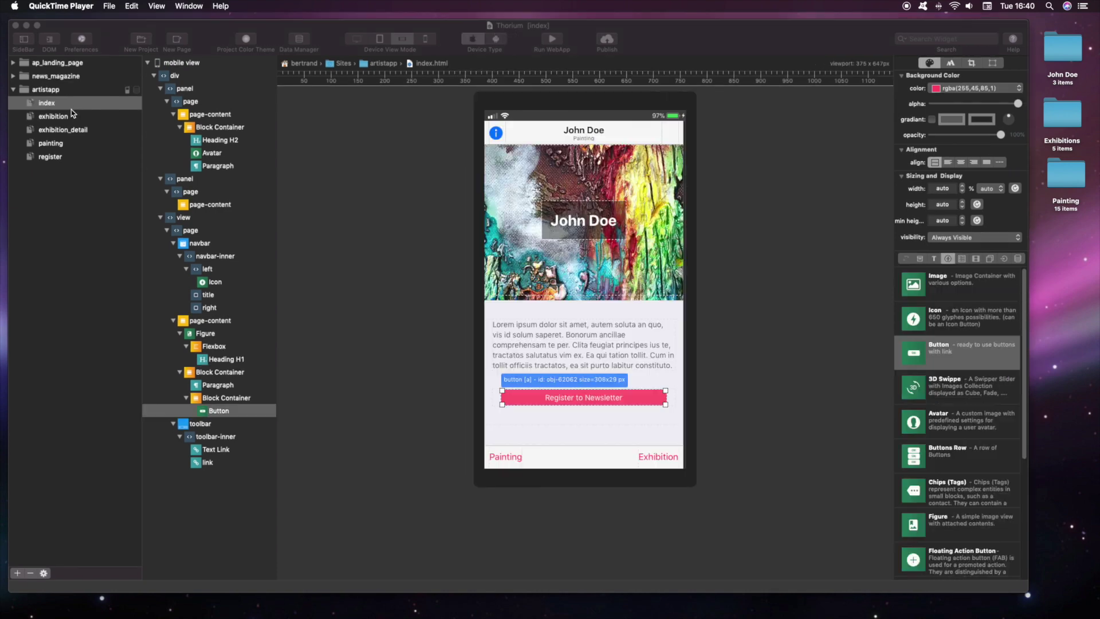
# Step: In WebApp Settings, set the name to the painter's name and the description to the painter's name plus 'Painting'
pyautogui.doubleClick(66, 91)
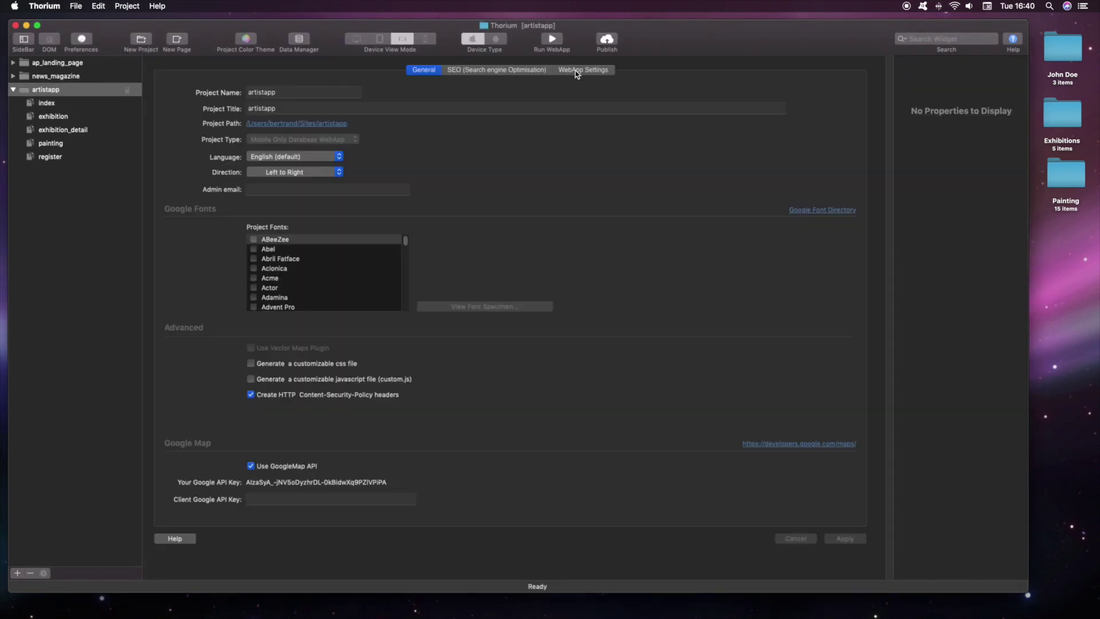
pyautogui.click(583, 69)
pyautogui.click(301, 90)
pyautogui.write('JohnDoe')
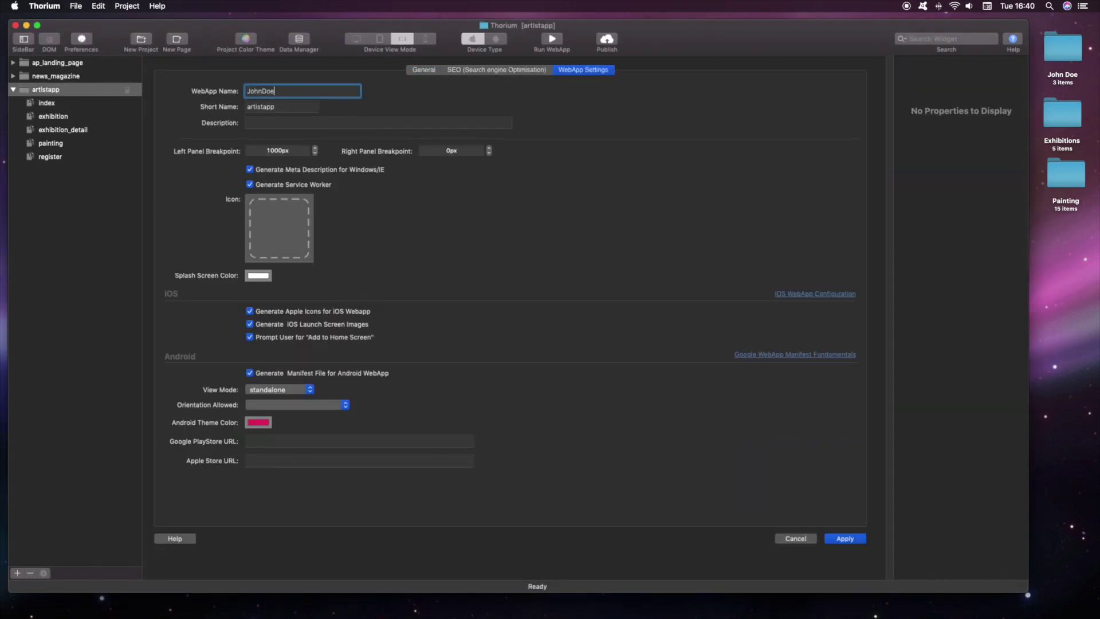
pyautogui.press('Tab')
pyautogui.click(283, 123)
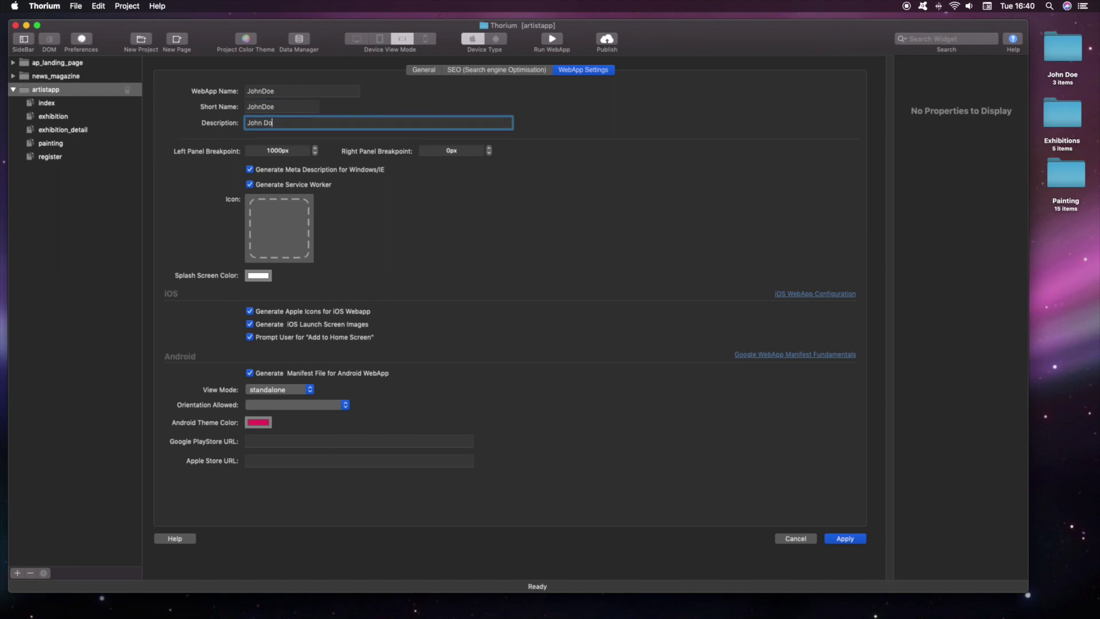
pyautogui.write('John Doe Painting')
pyautogui.press('Tab')
# Step: Use a painting image as the app icon, choose a pink splash screen colour, and apply
pyautogui.doubleClick(1065, 83)
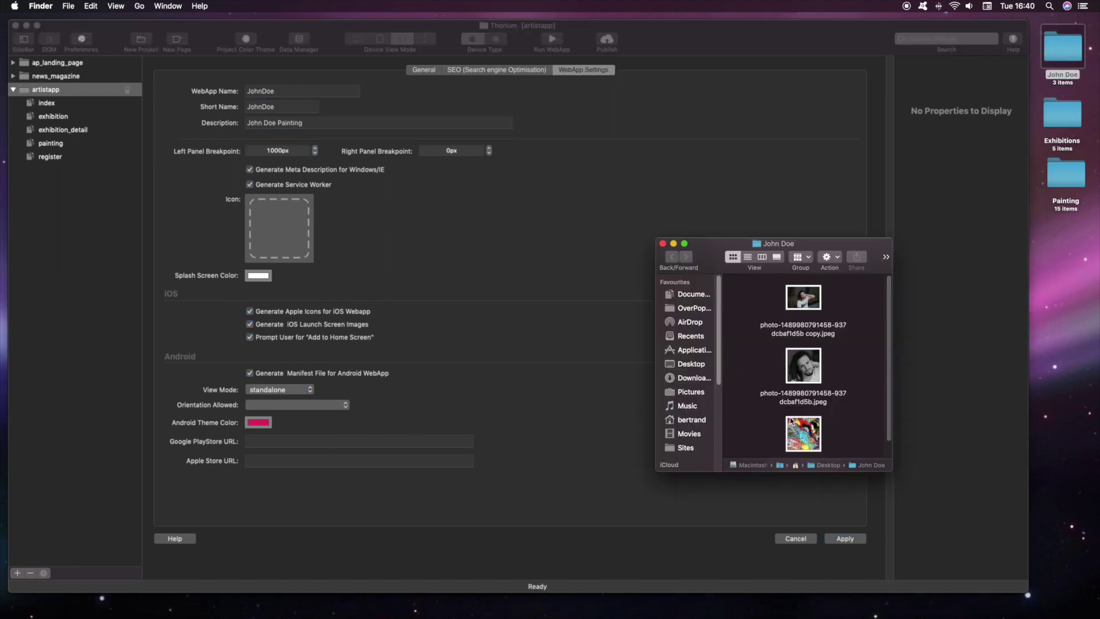
pyautogui.scroll(-1, 802, 373)
pyautogui.moveTo(810, 427)
pyautogui.mouseDown()
pyautogui.moveTo(524, 352)
pyautogui.moveTo(279, 228)
pyautogui.mouseUp()
pyautogui.click(258, 275)
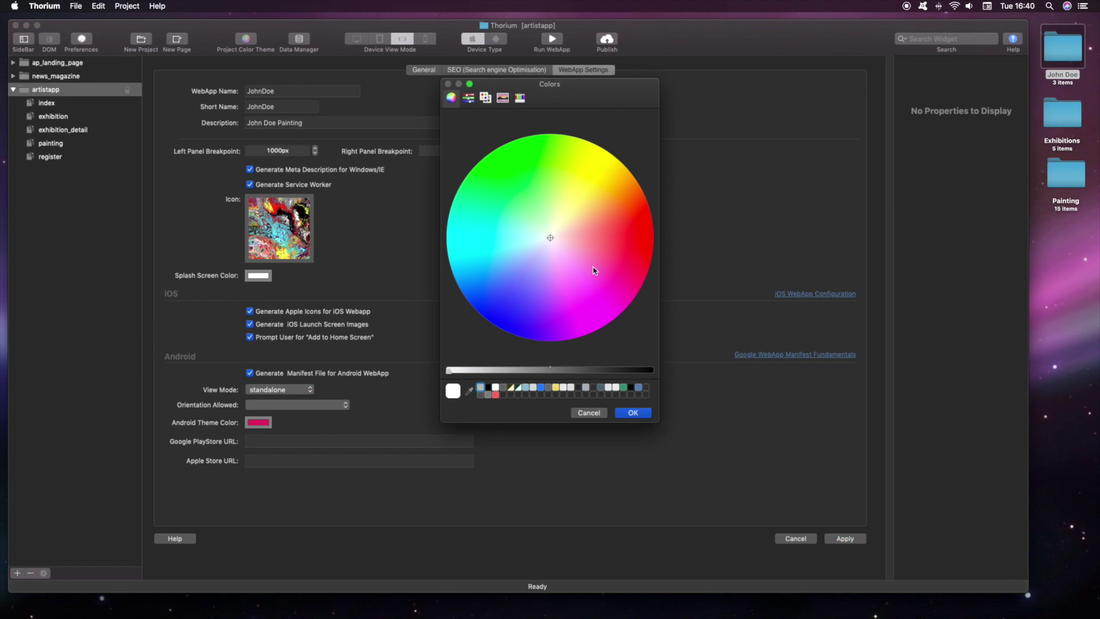
pyautogui.click(607, 277)
pyautogui.click(634, 412)
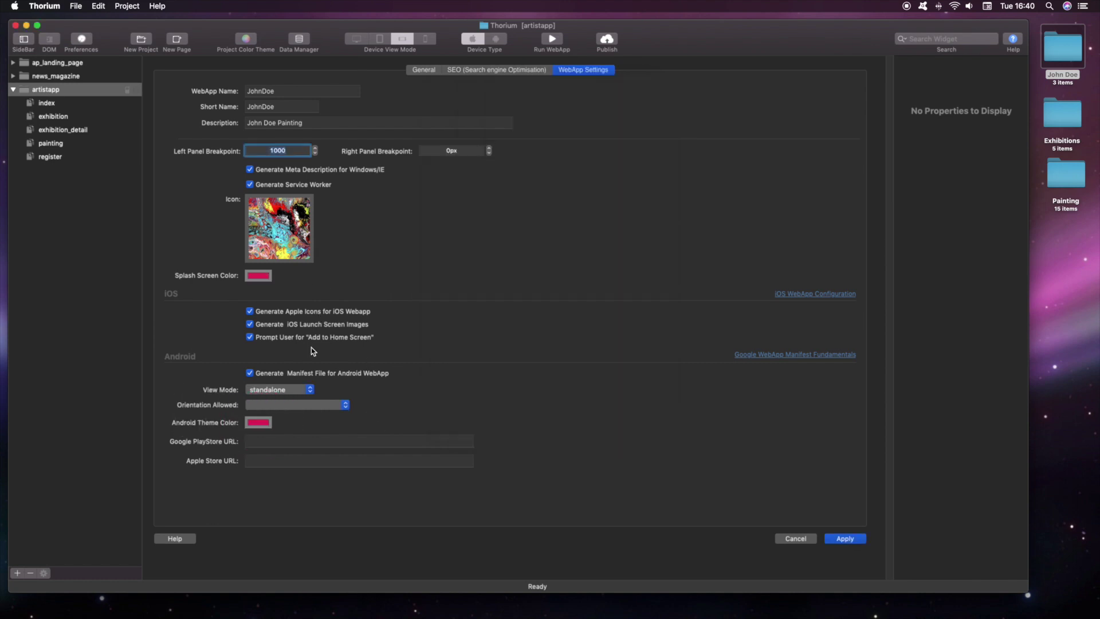
pyautogui.click(847, 539)
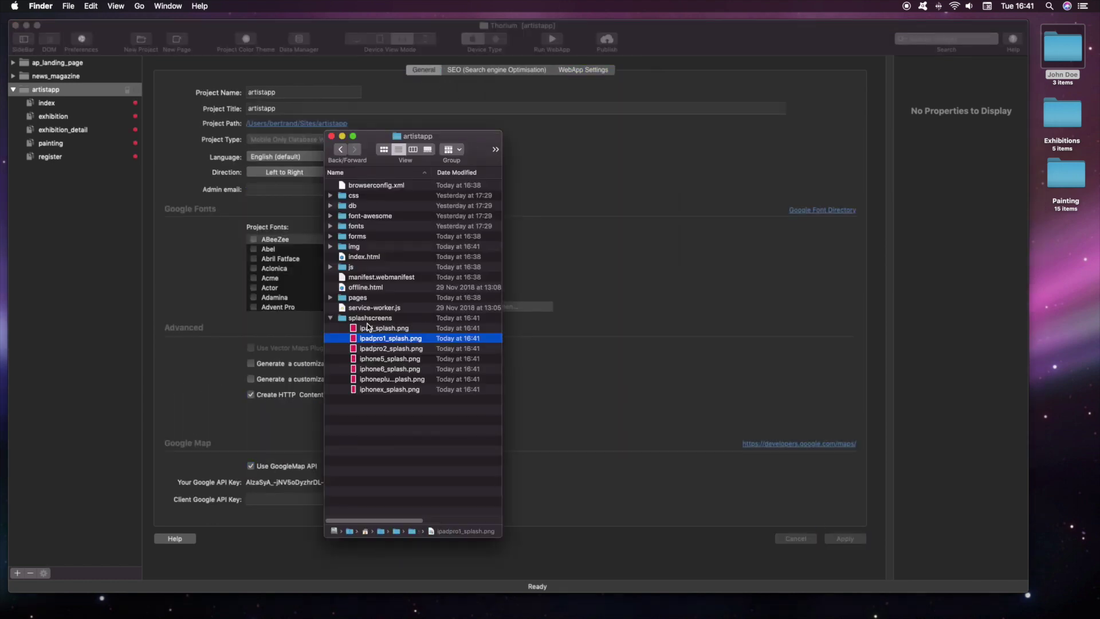
# Step: Quick Look the pink ipad_splash.png splash image, then the manifest.webmanifest file
pyautogui.click(376, 330)
pyautogui.press('space')
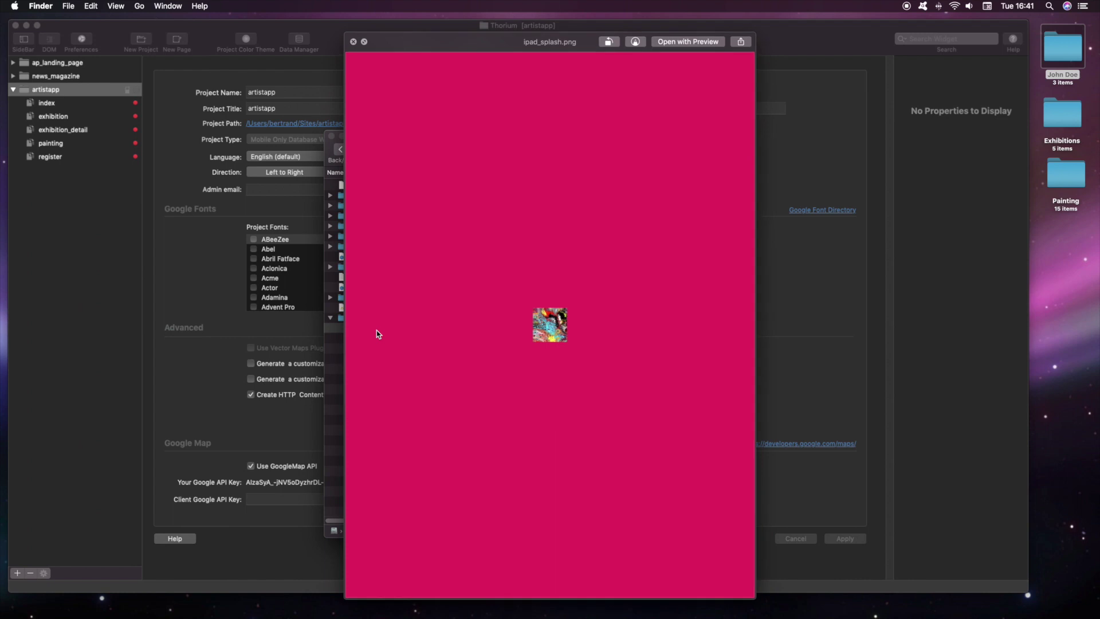
pyautogui.press('space')
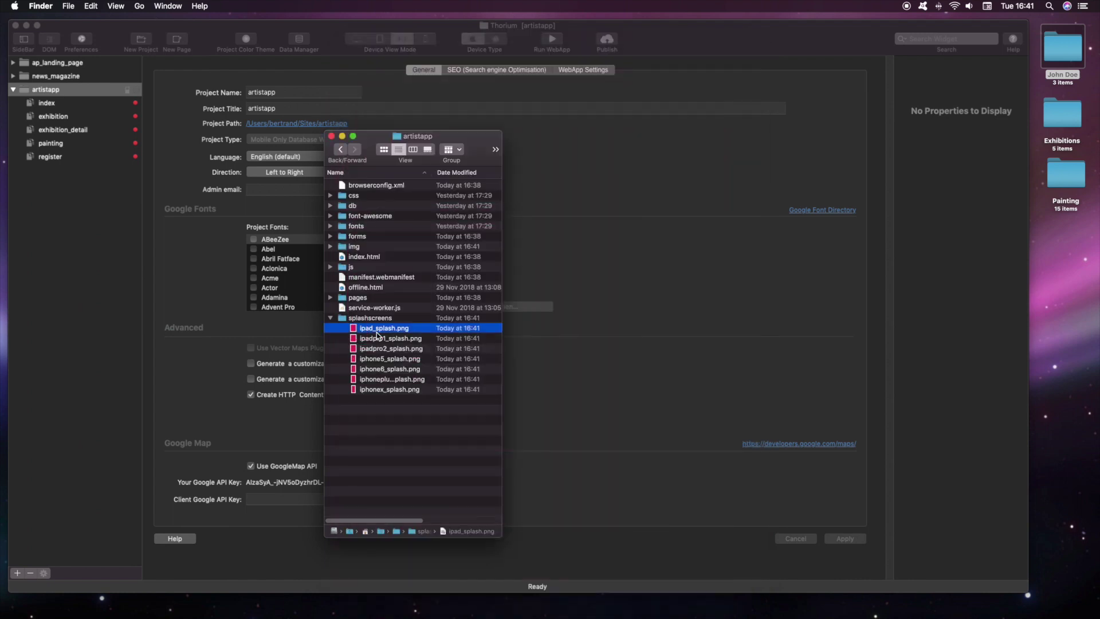
pyautogui.click(373, 278)
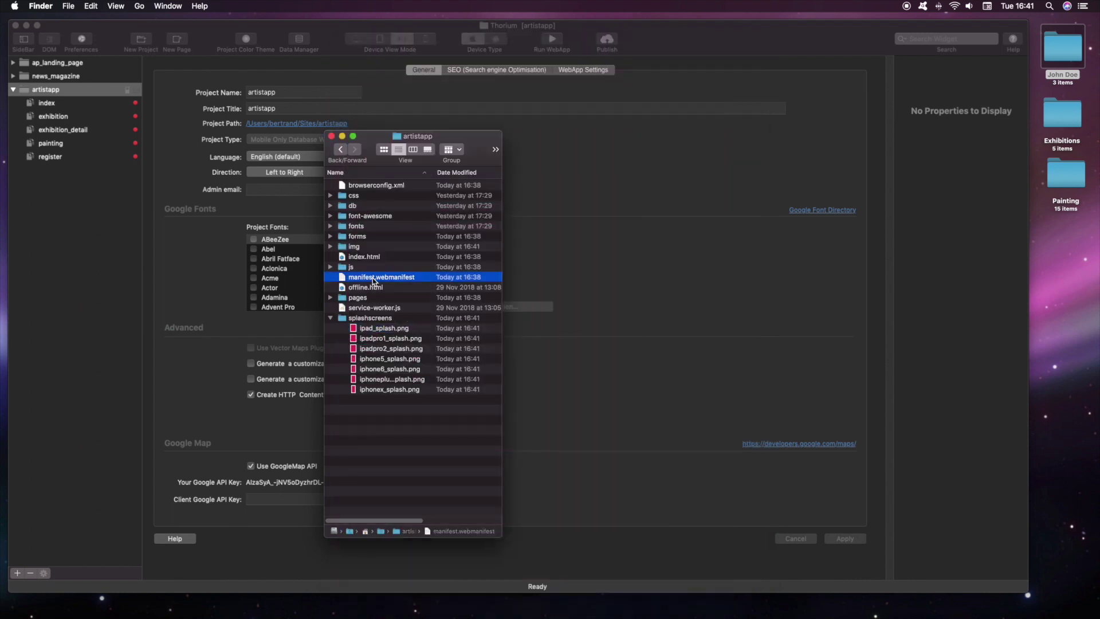
pyautogui.press('space')
pyautogui.press('space')
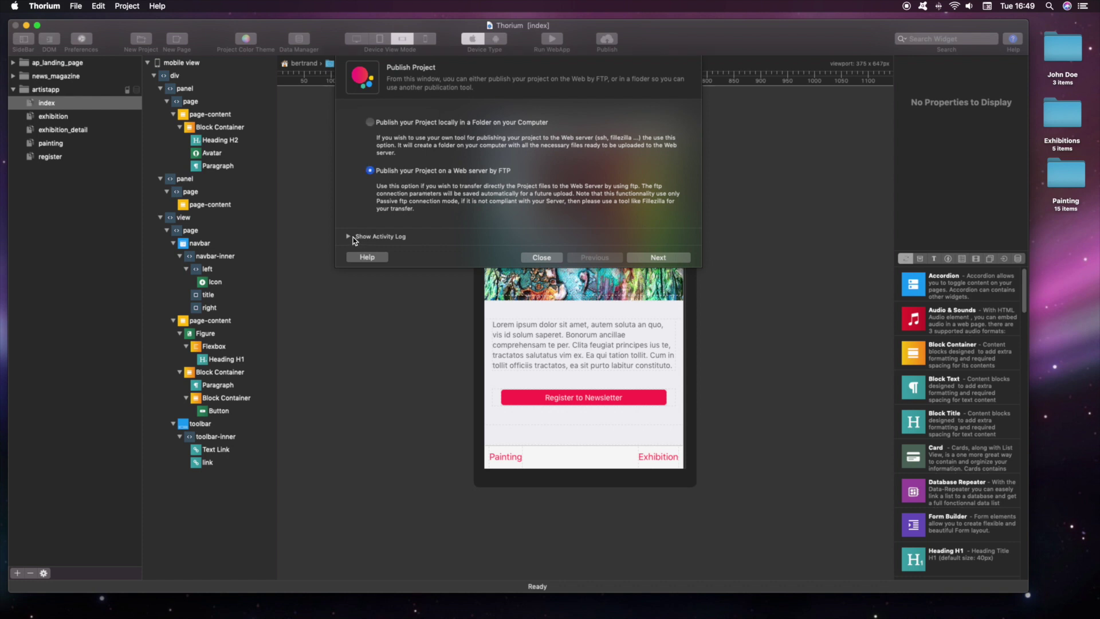
# Step: Start publishing the project to the web server by FTP
pyautogui.click(643, 259)
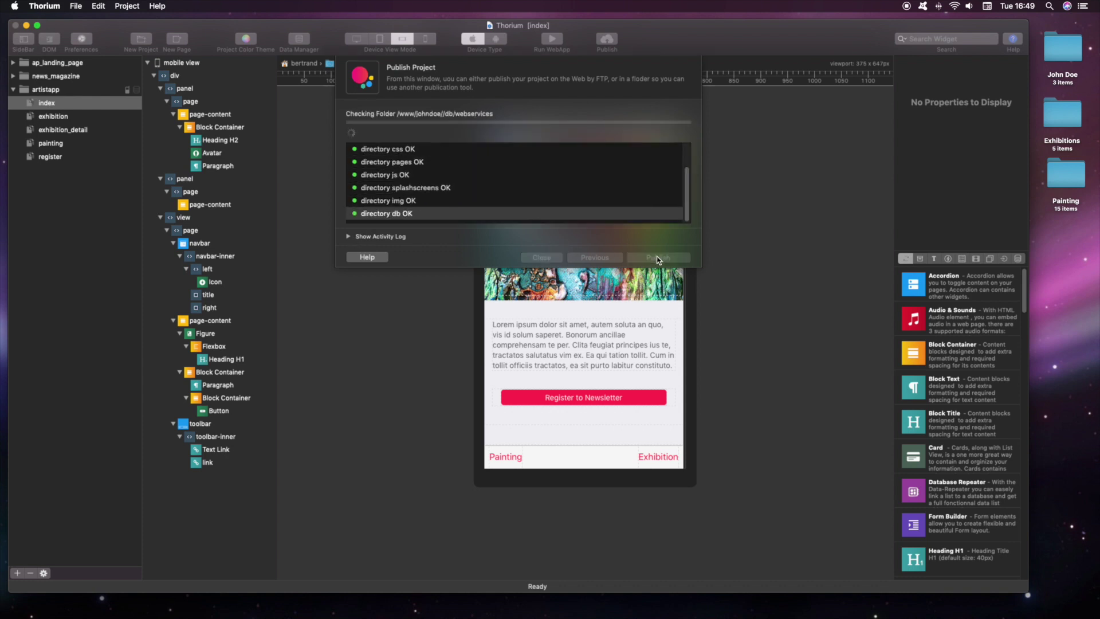